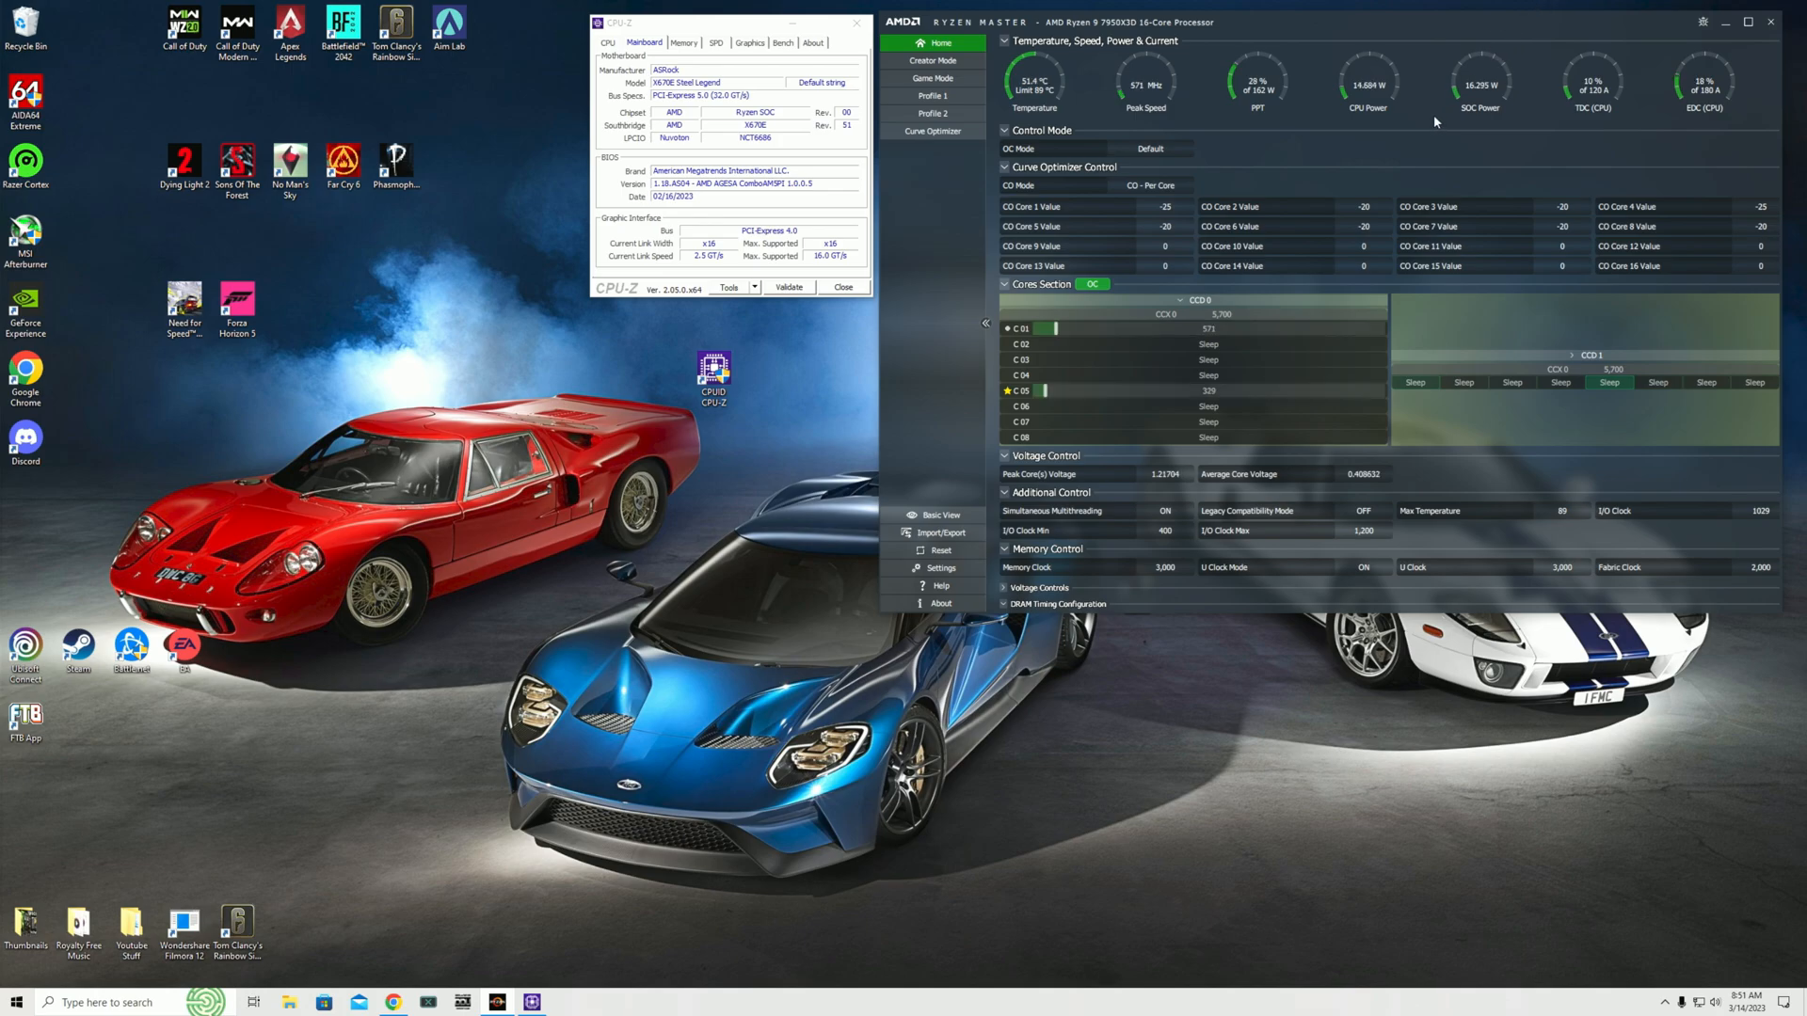
# Move the CPU-Z window down and left so it stops overlapping the Ryzen Master readouts.
pyautogui.moveTo(748, 24)
pyautogui.mouseDown()
pyautogui.moveTo(643, 389)
pyautogui.moveTo(647, 454)
pyautogui.mouseUp()
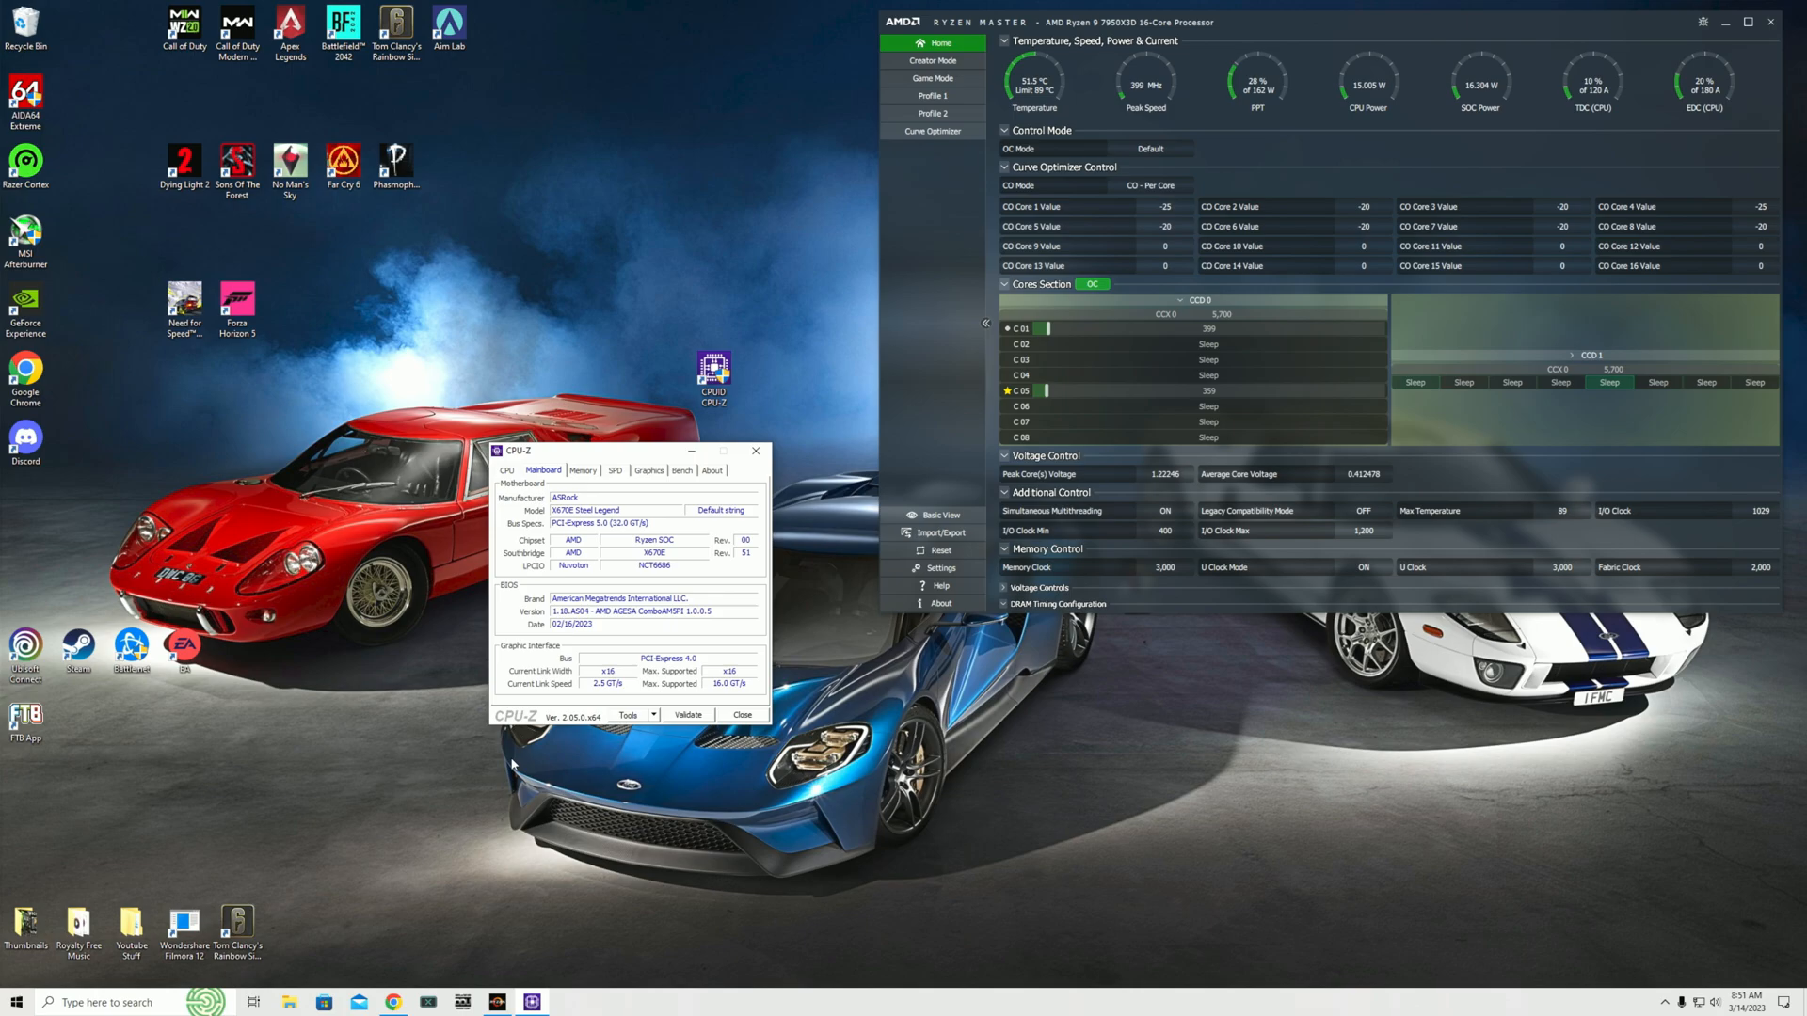
# Review ASRock's latest drivers page, then the BIOS update list showing version 1.18 for the X670E Steel Legend.
pyautogui.click(395, 1003)
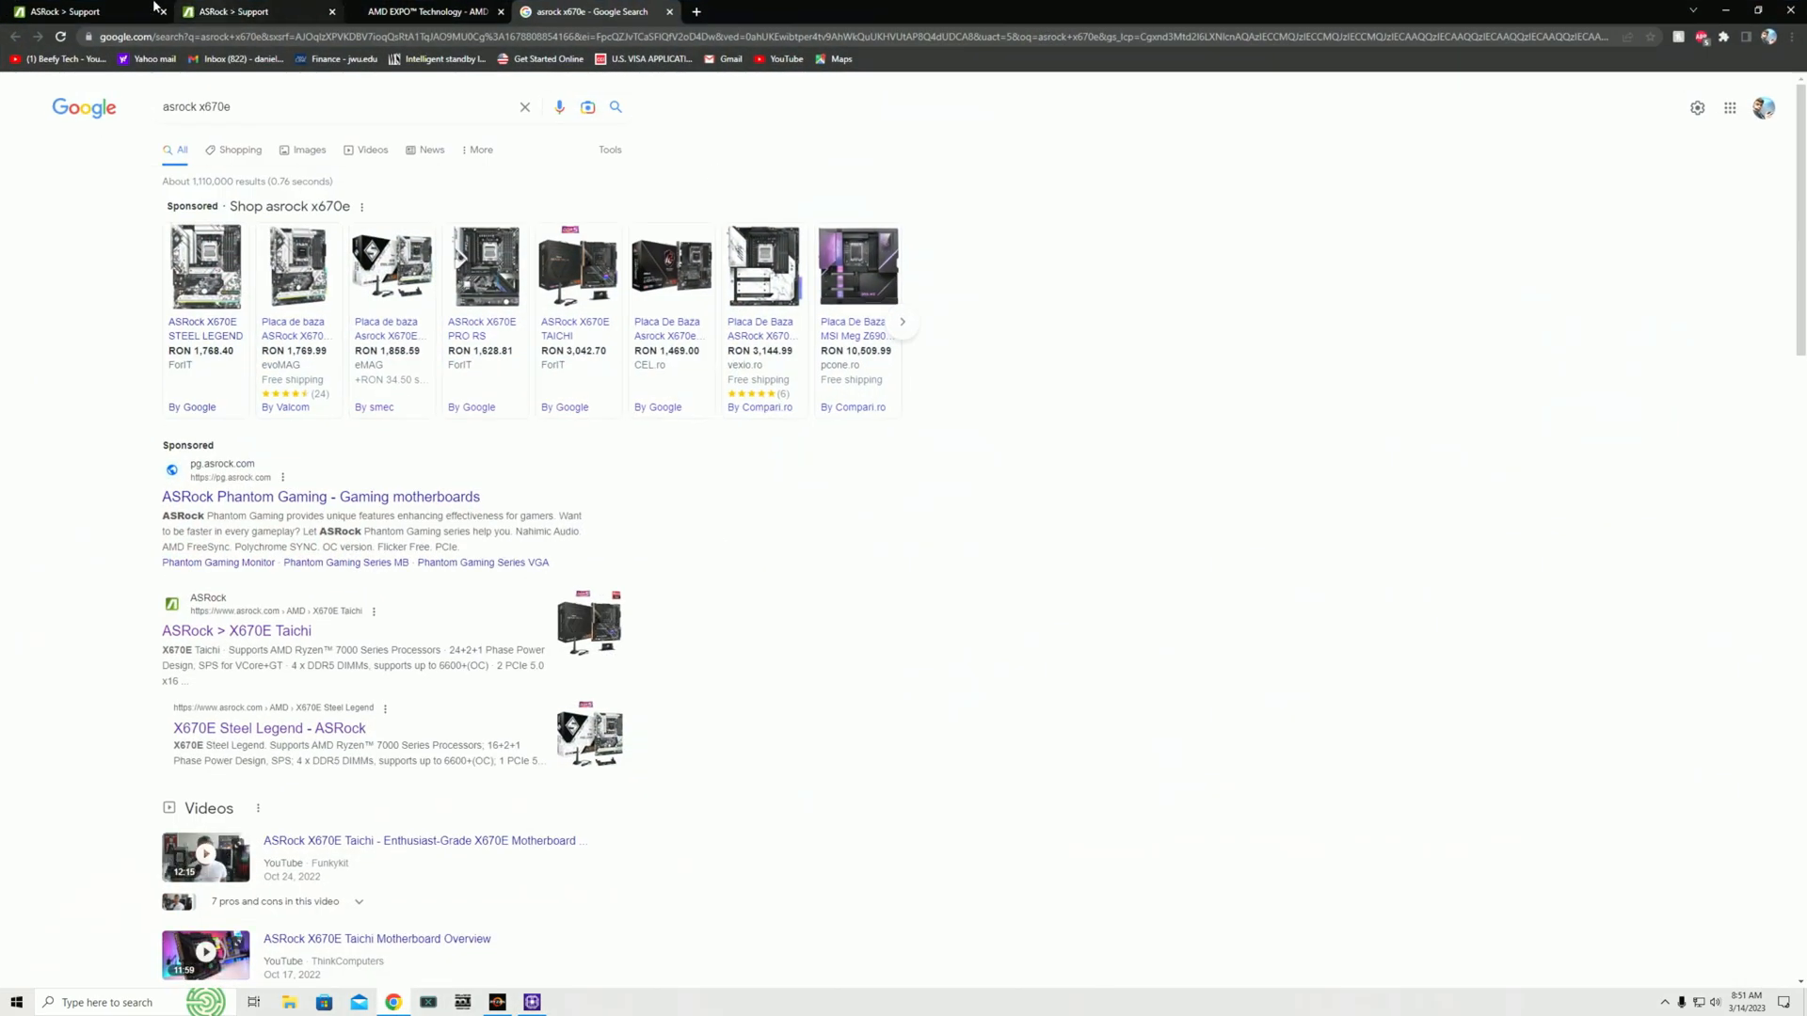
pyautogui.click(227, 11)
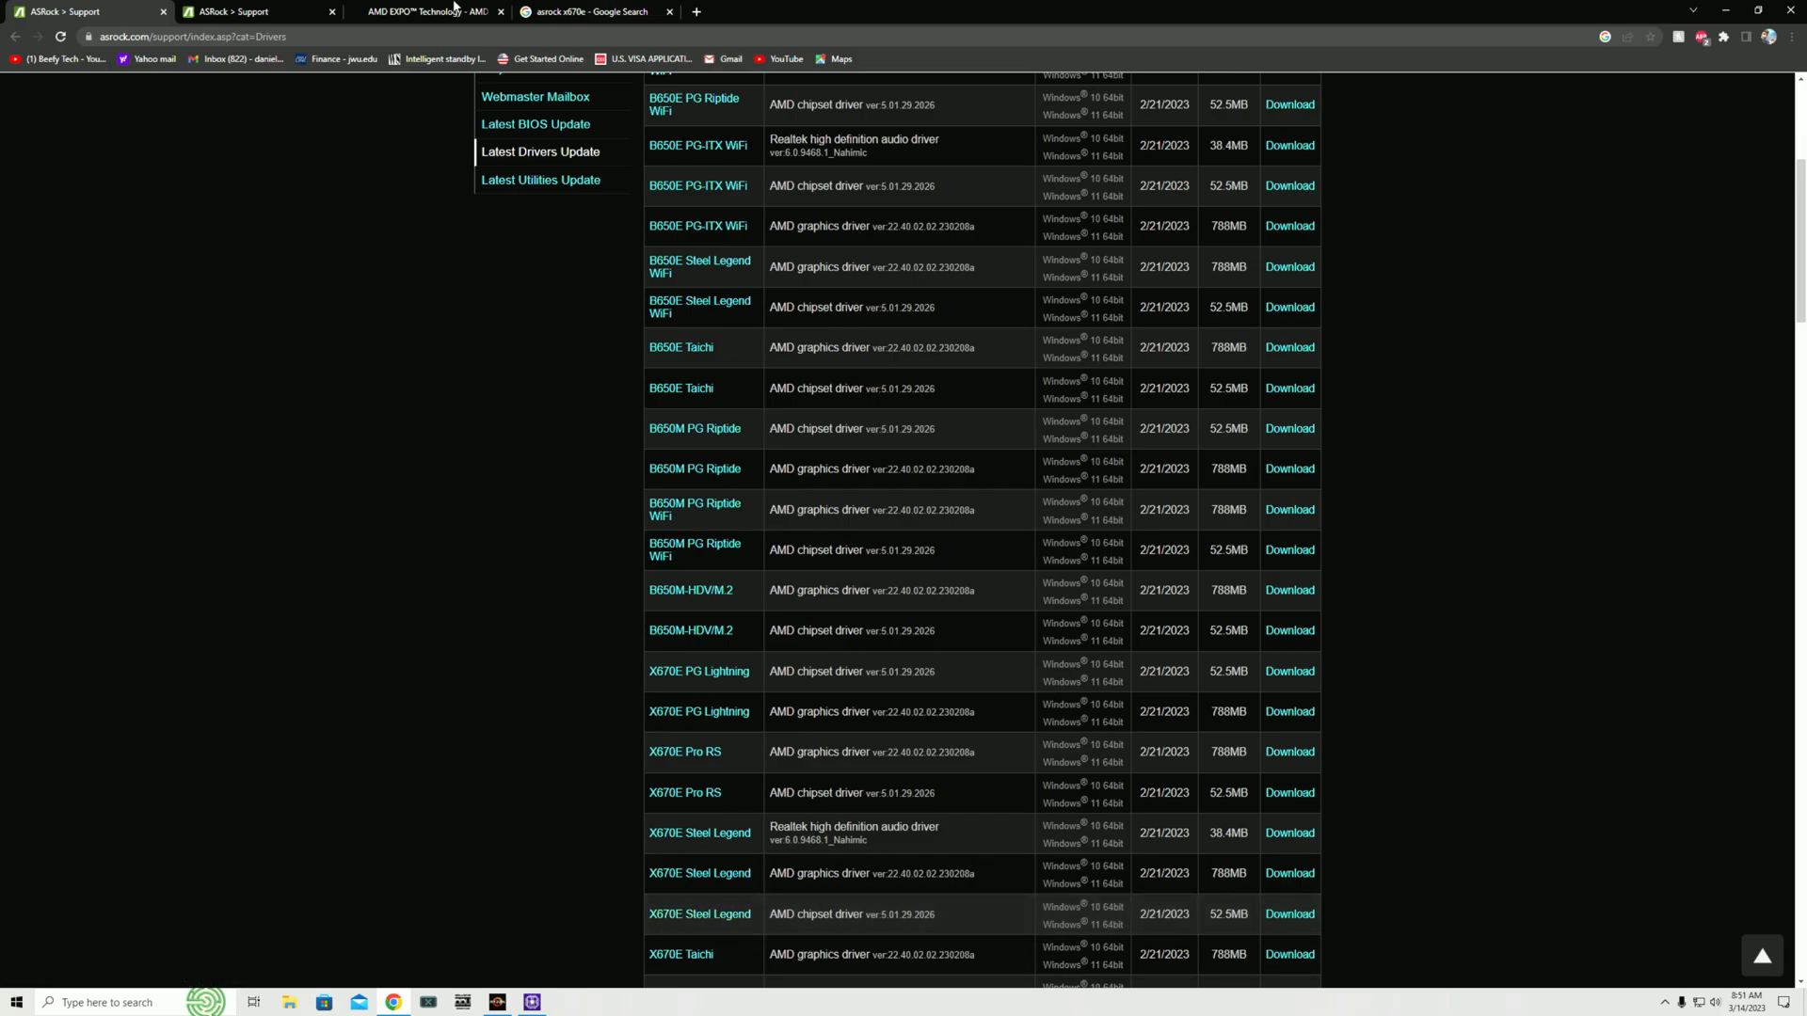
pyautogui.click(263, 11)
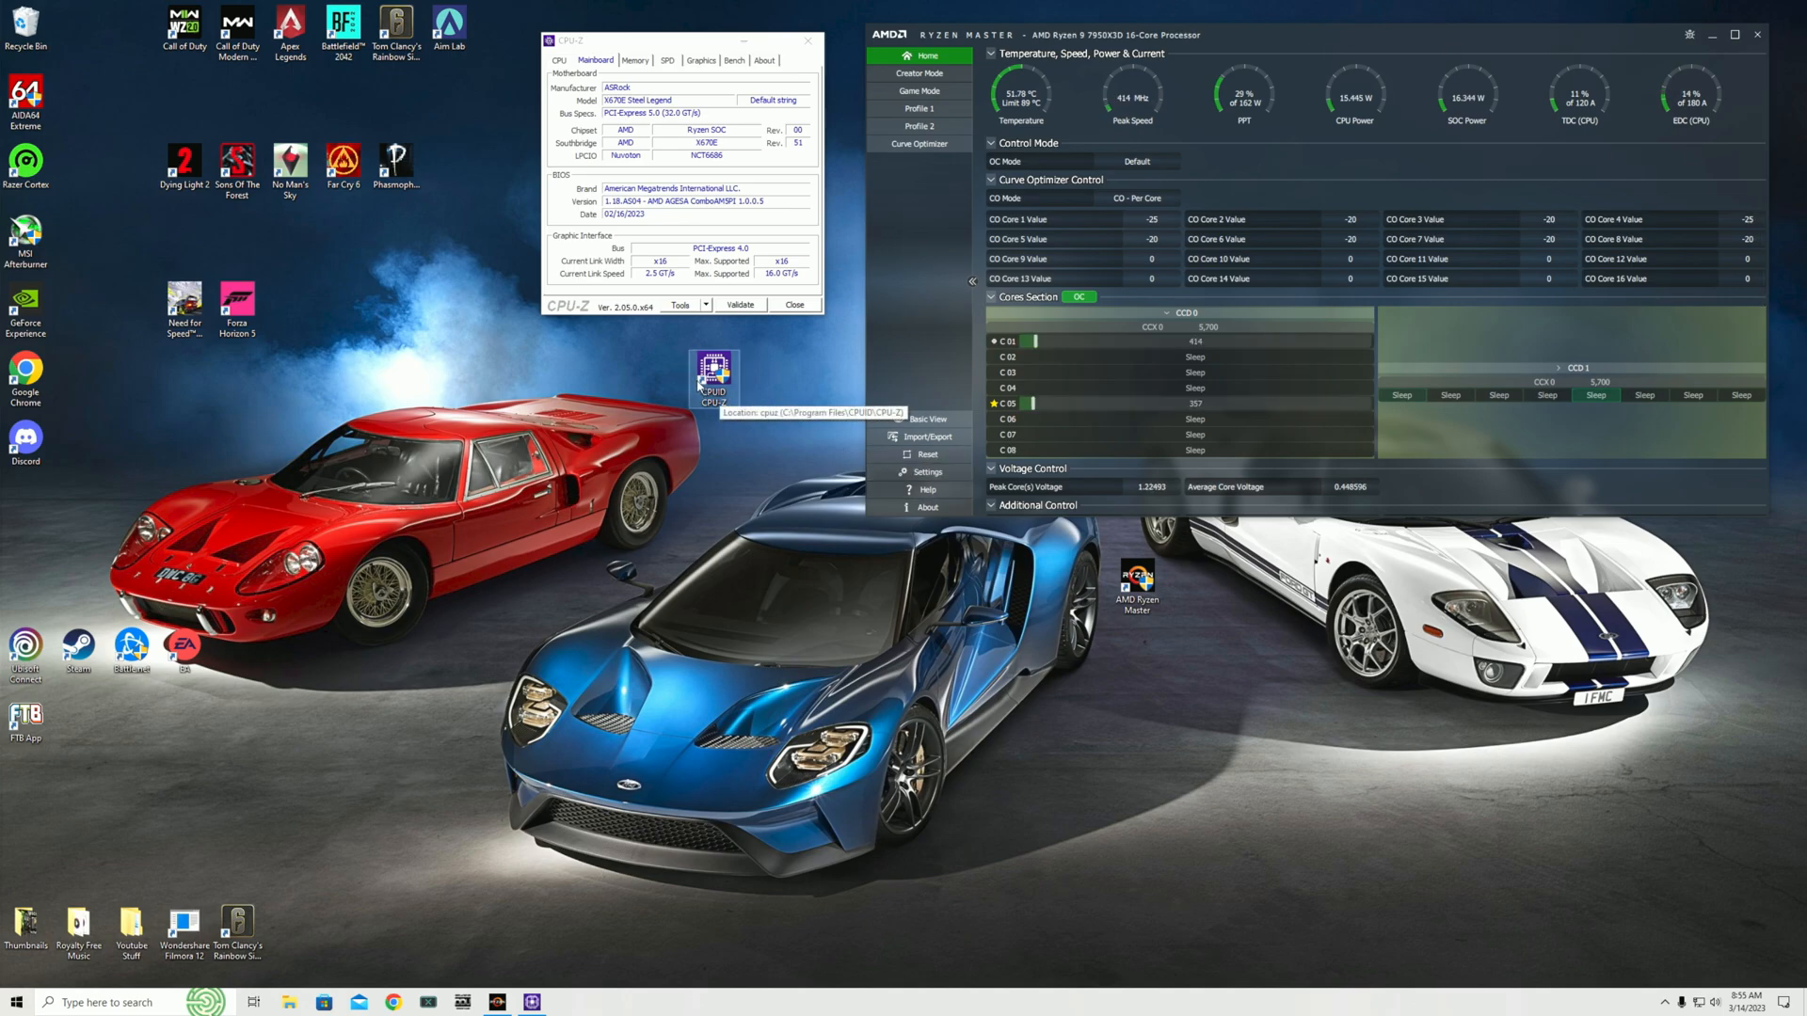
# Review CPU-Z's Memory and CPU details, then return to the Mainboard details.
pyautogui.click(632, 61)
pyautogui.click(560, 60)
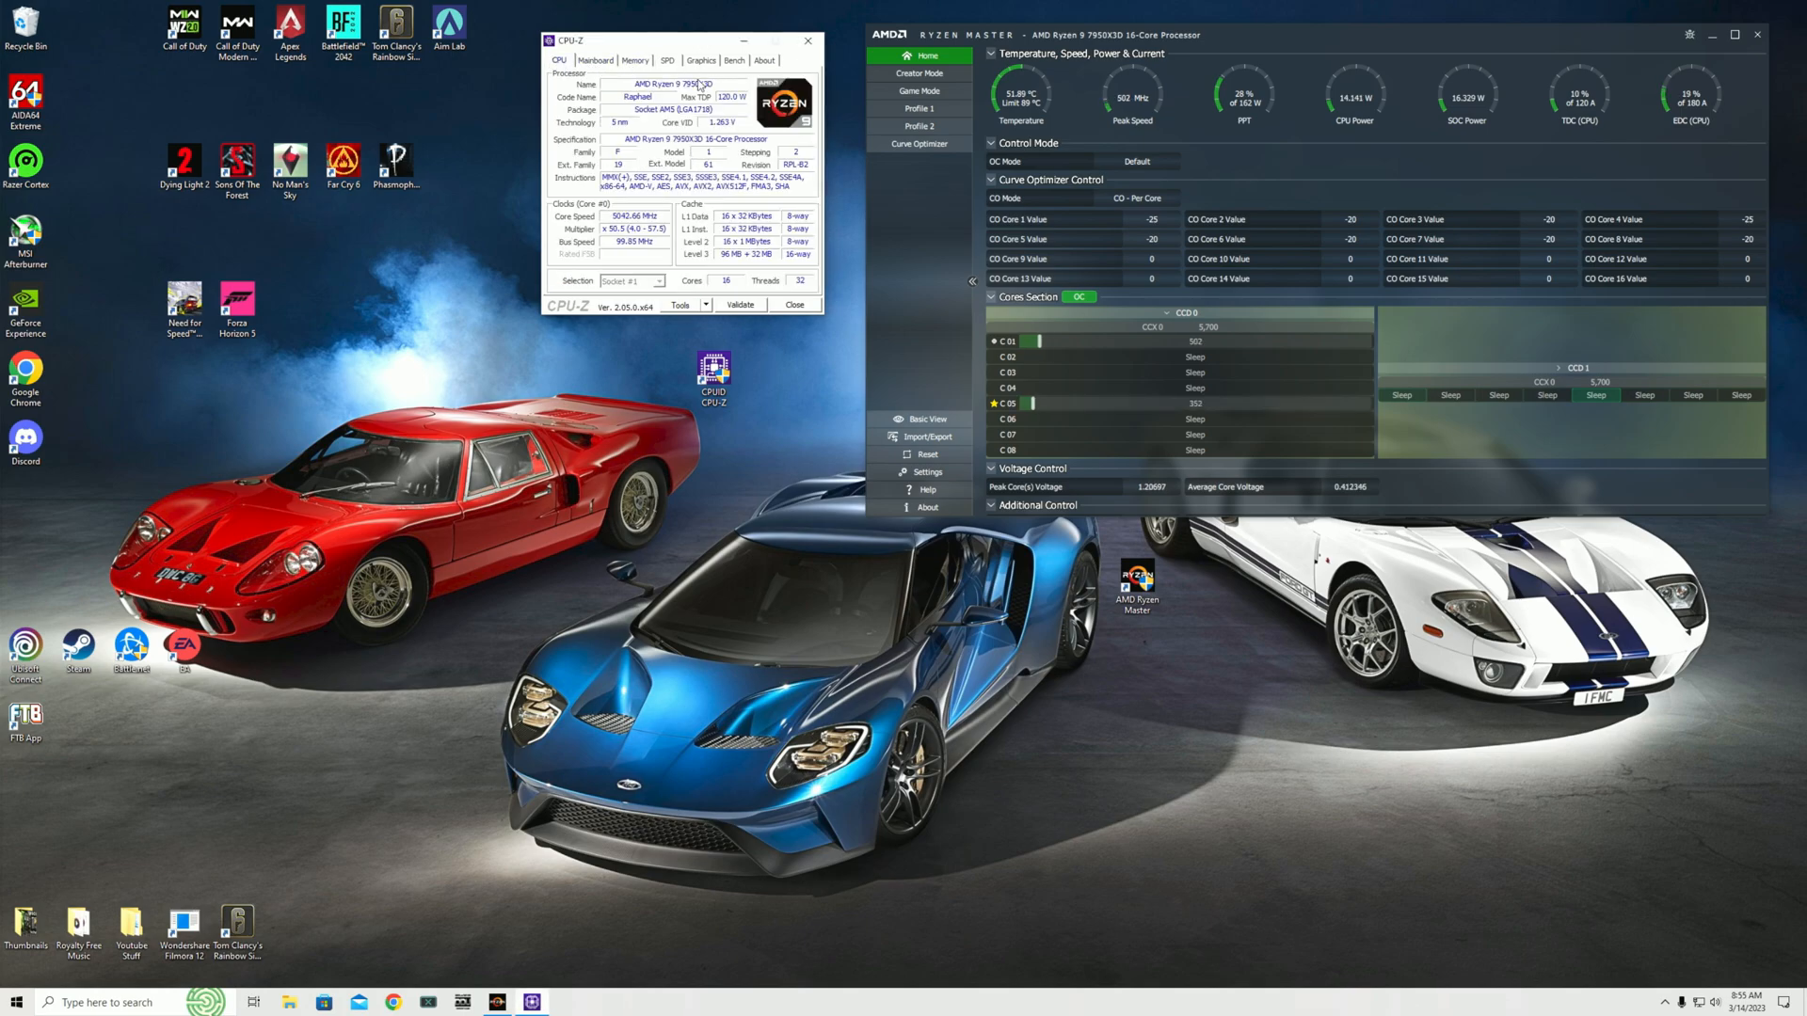
pyautogui.click(595, 61)
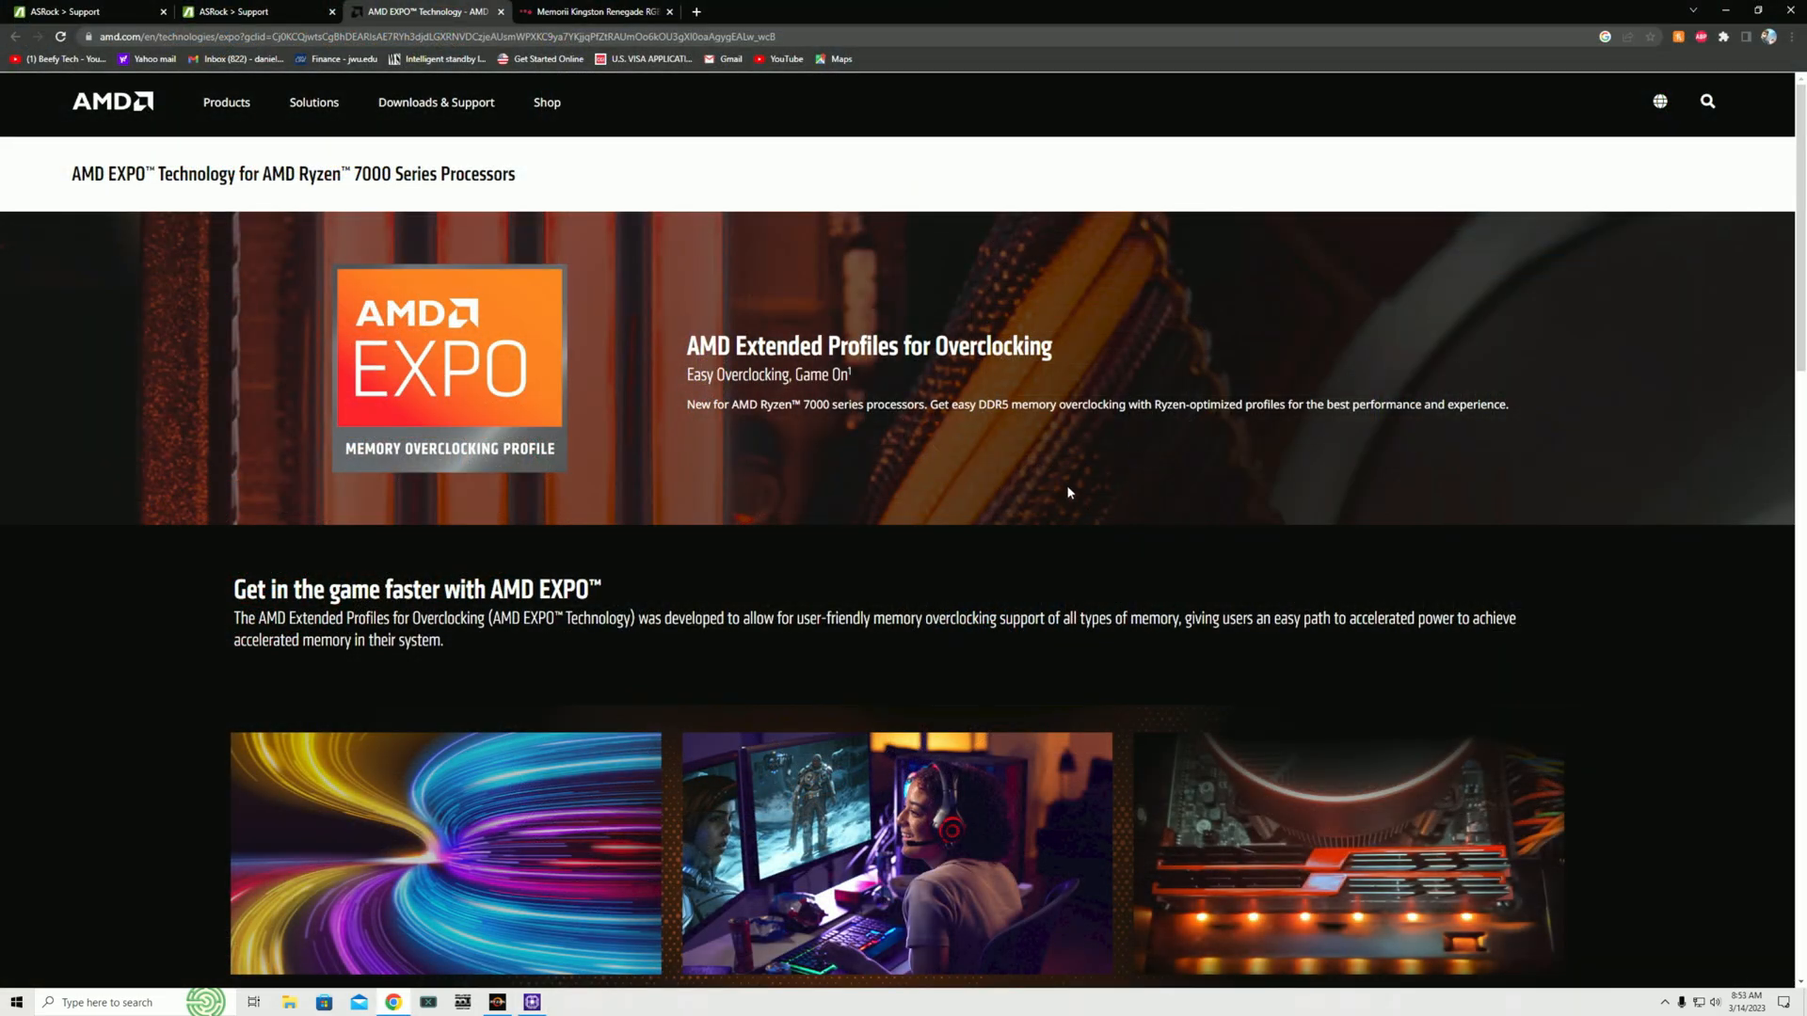
pyautogui.scroll(-5, 1140, 451)
pyautogui.scroll(-4, 1116, 452)
pyautogui.scroll(-5, 1119, 444)
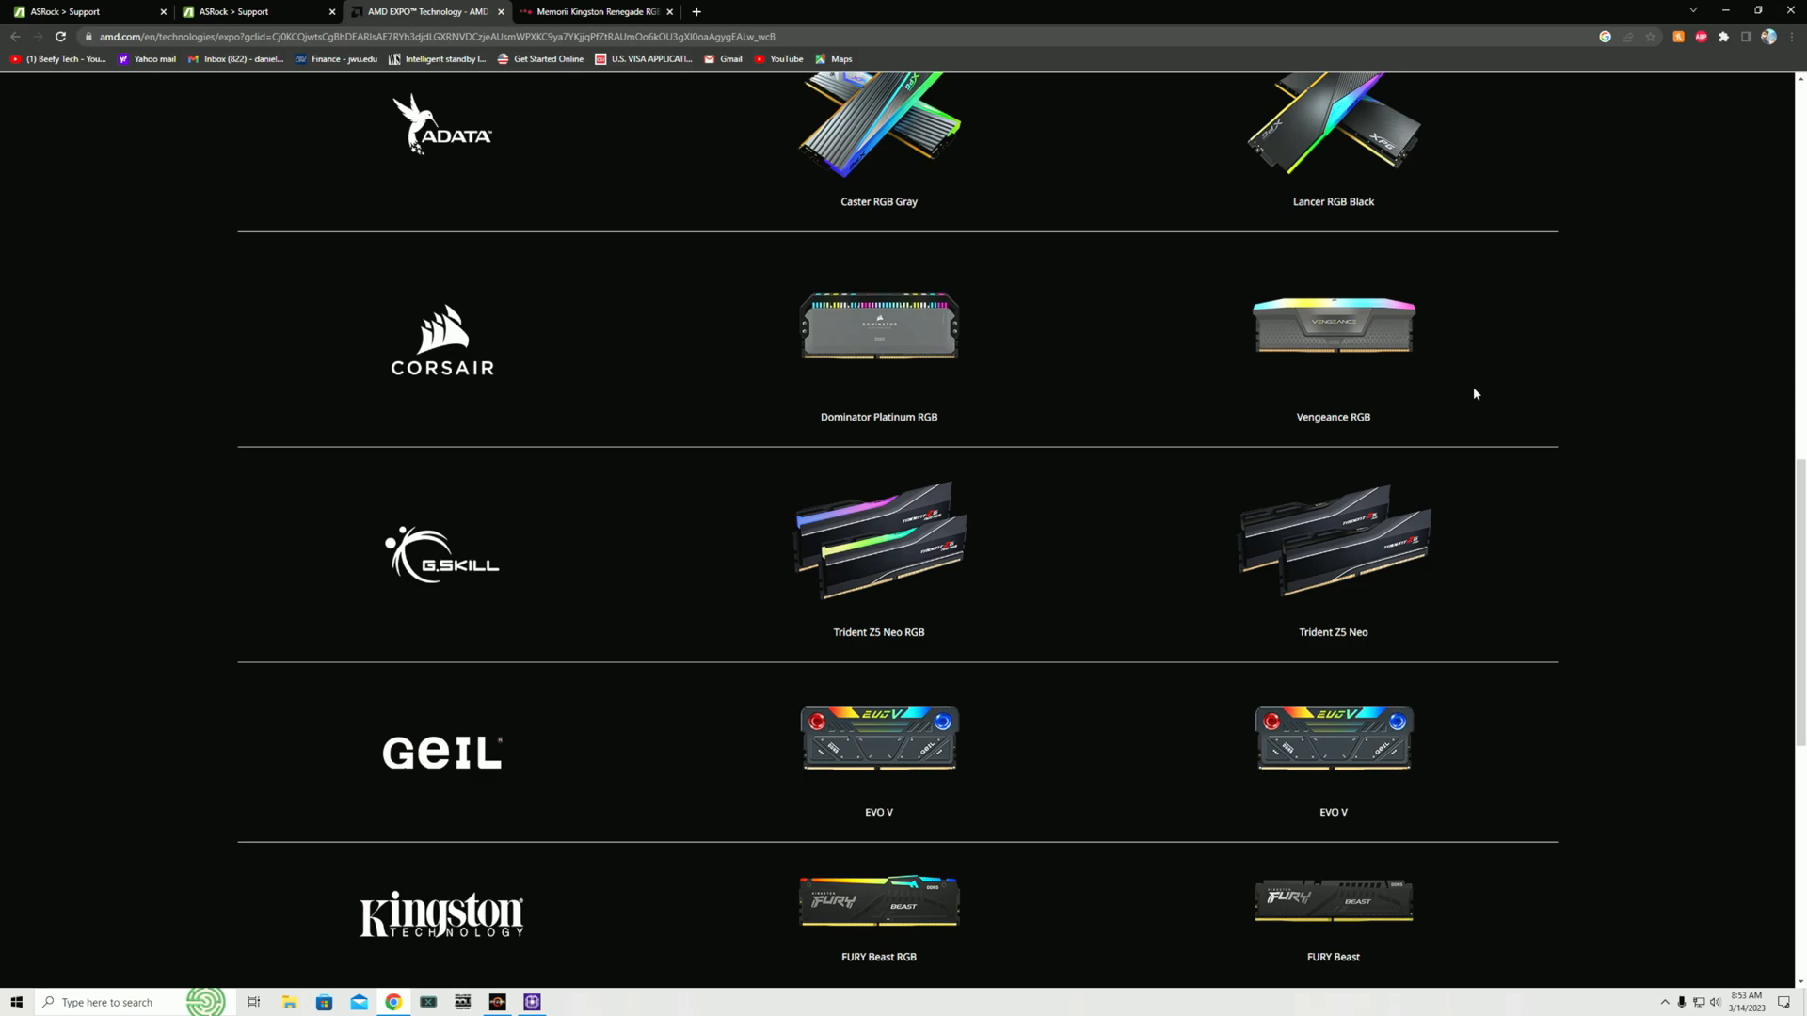
pyautogui.scroll(1, 1472, 386)
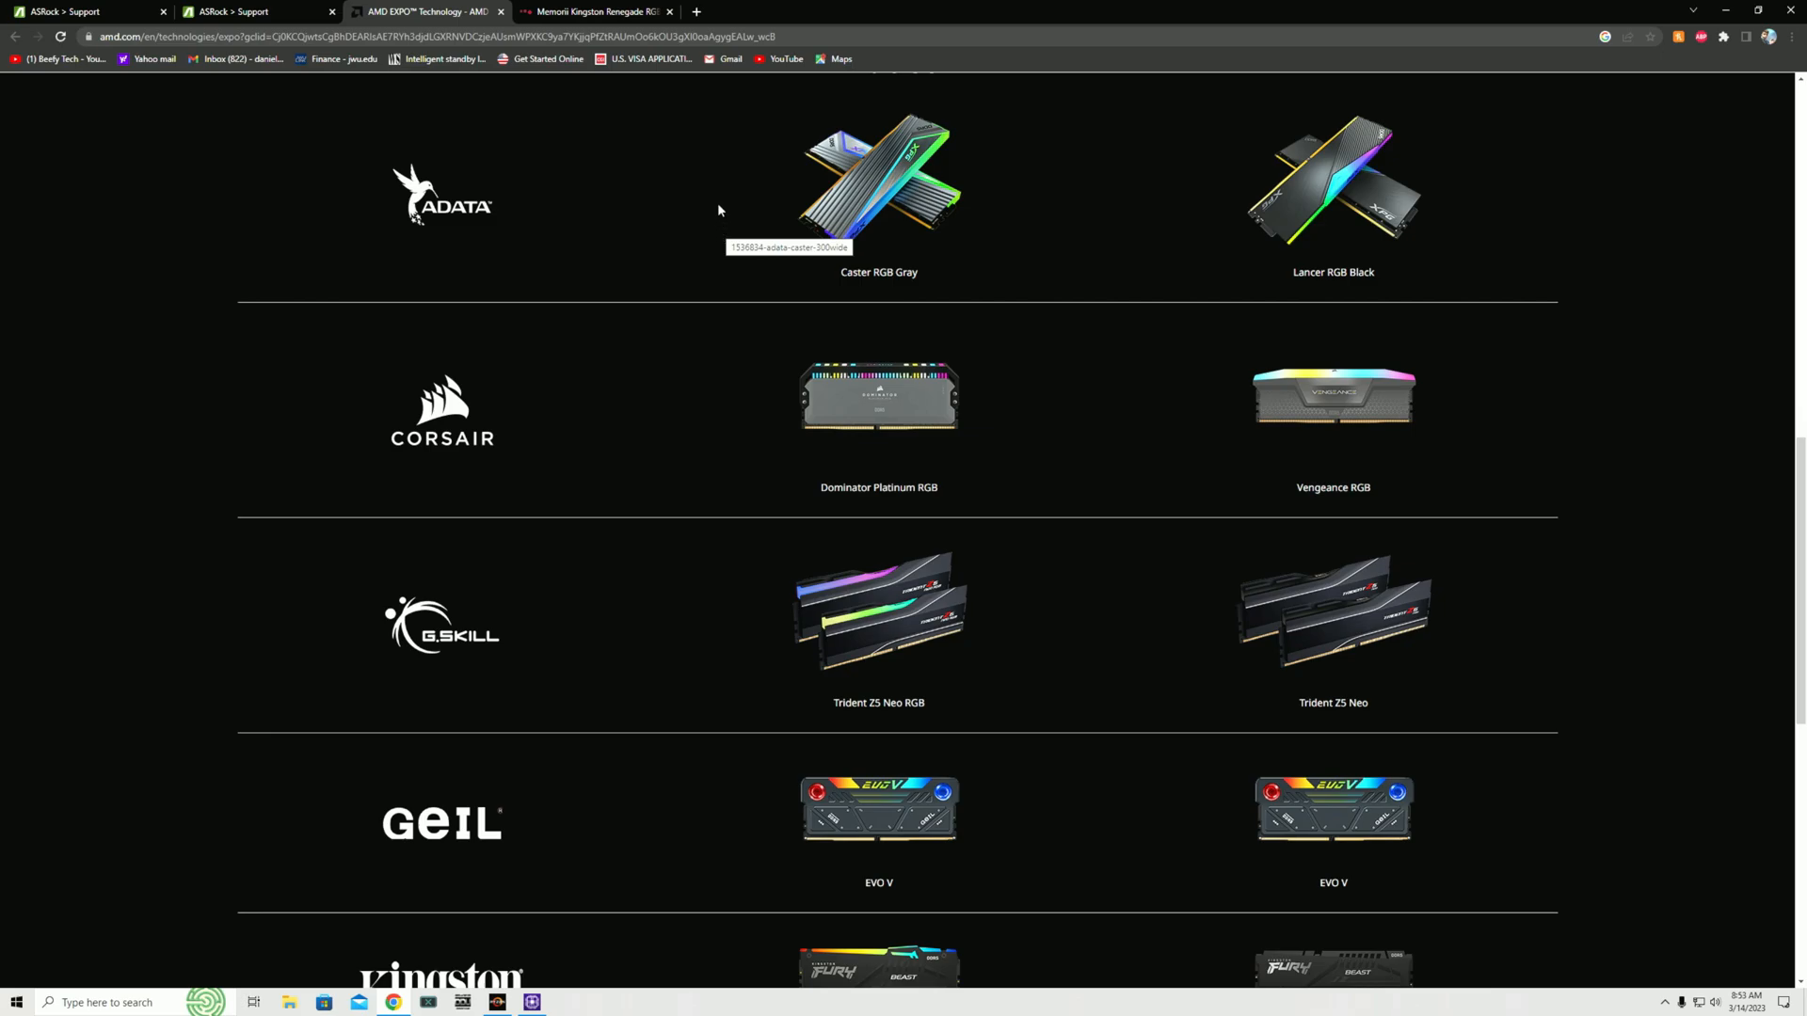
# Switch Chrome to the Kingston Renegade memory kit listing.
pyautogui.click(594, 11)
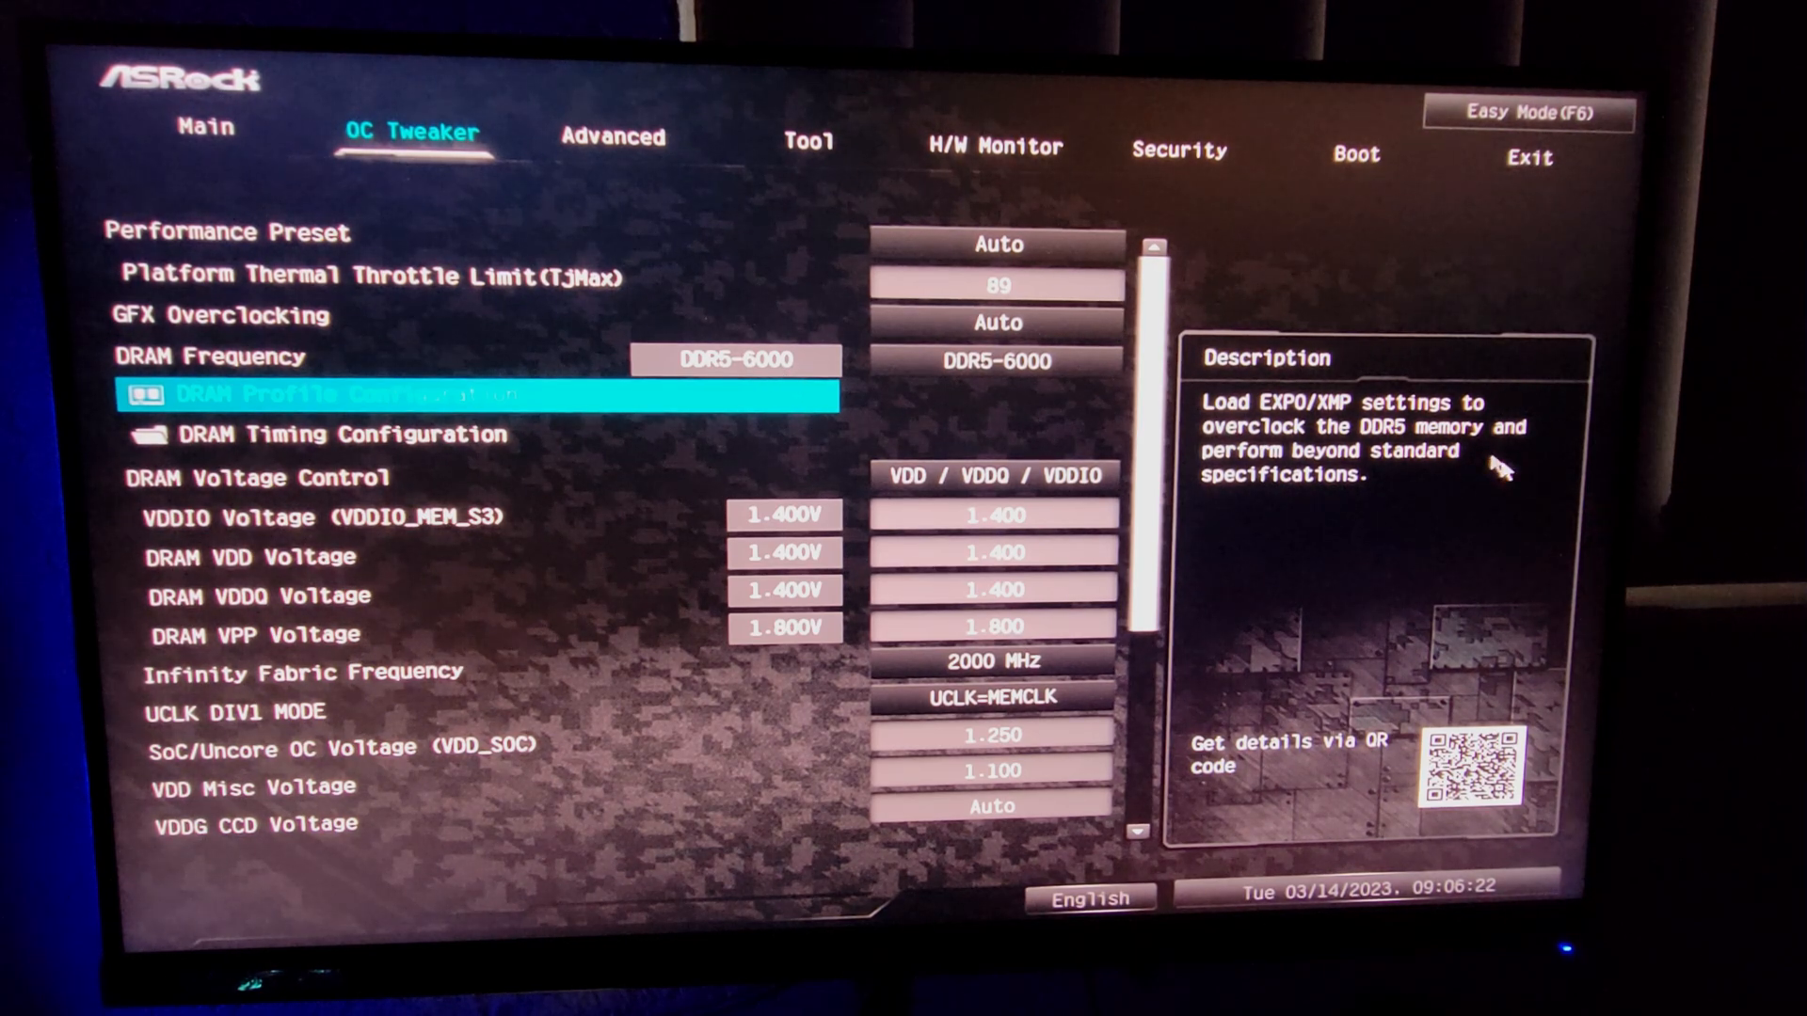
# Confirm the XMP2-6000 DRAM profile is loaded, then bring up DRAM Timing Configuration (CL30-38-38-30).
pyautogui.click(452, 401)
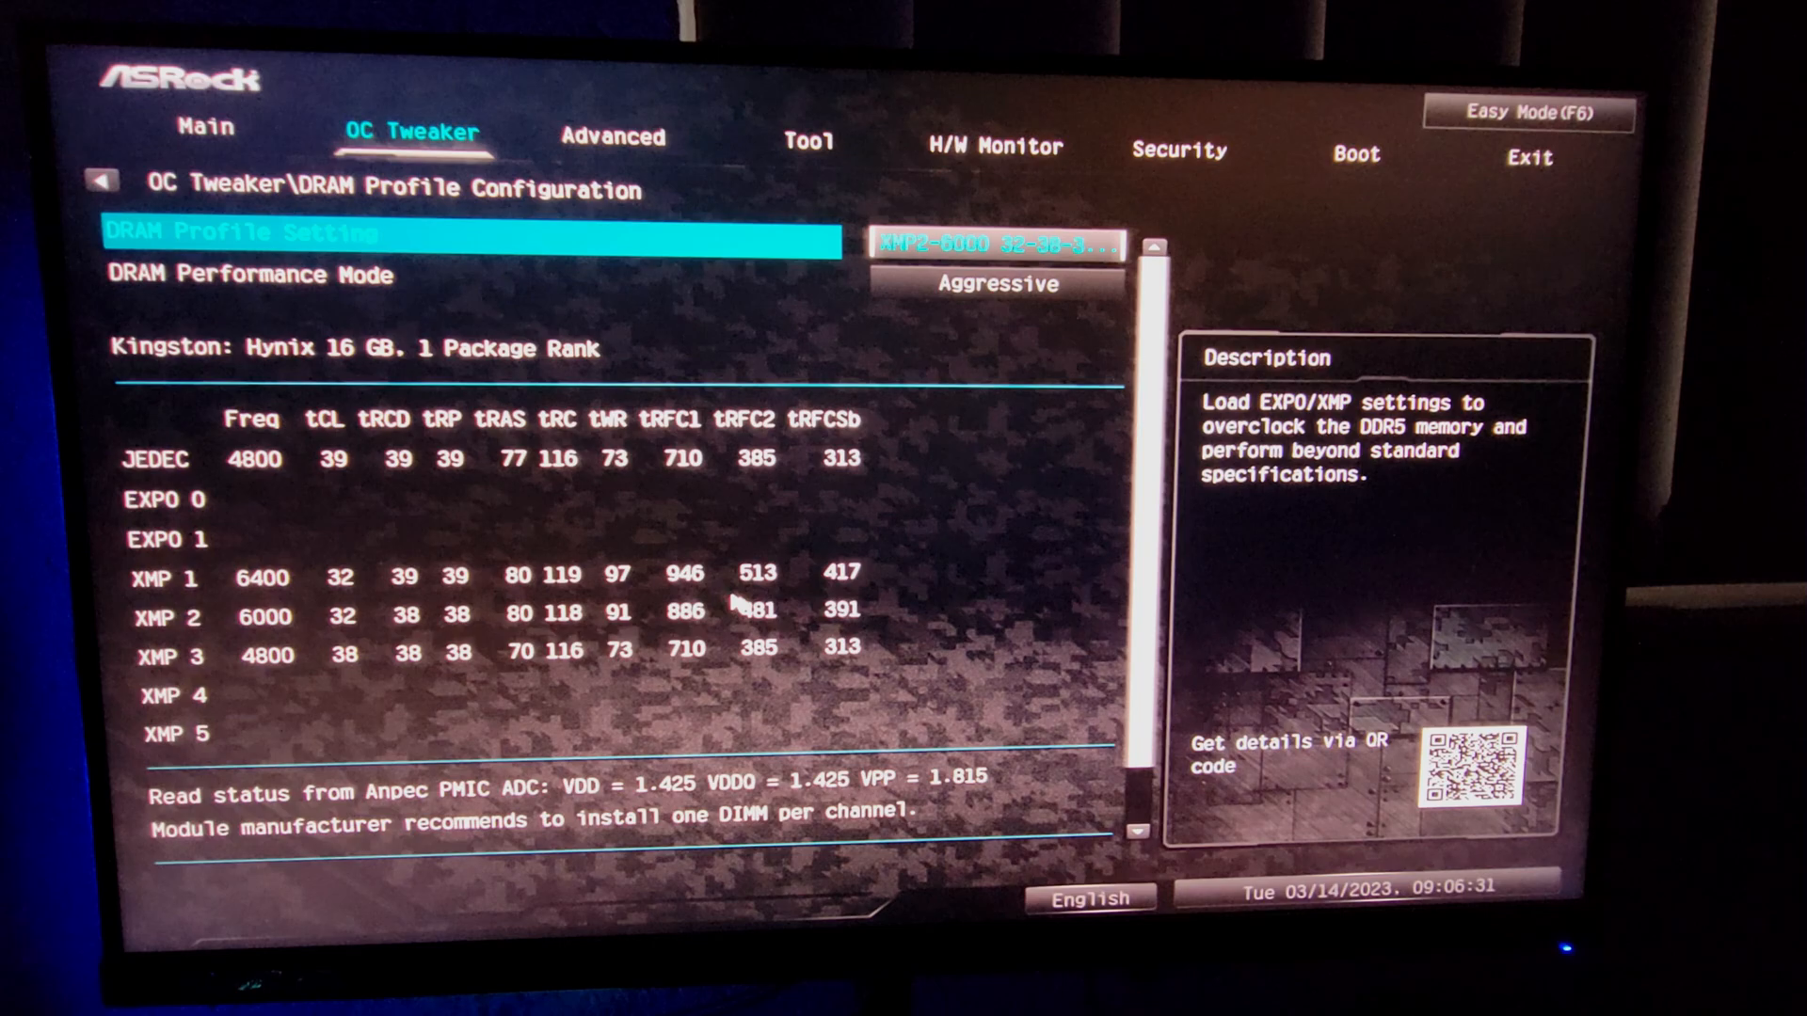
pyautogui.press('Escape')
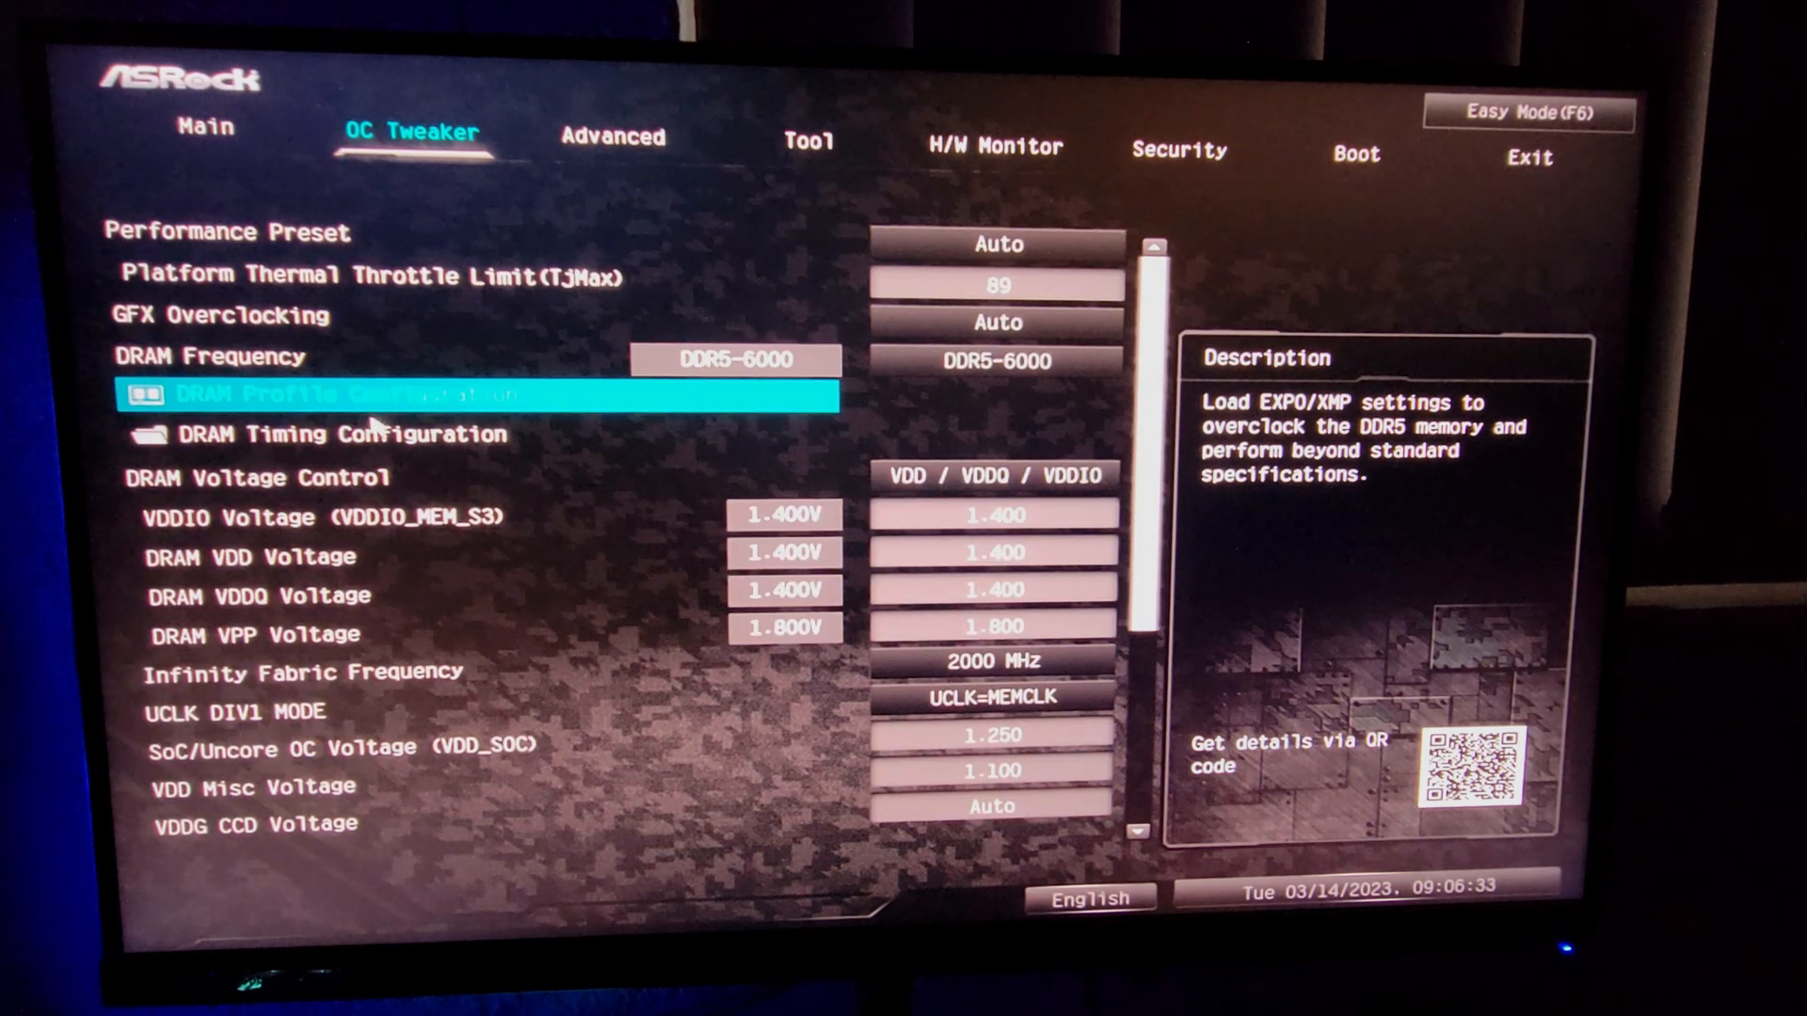
pyautogui.click(342, 435)
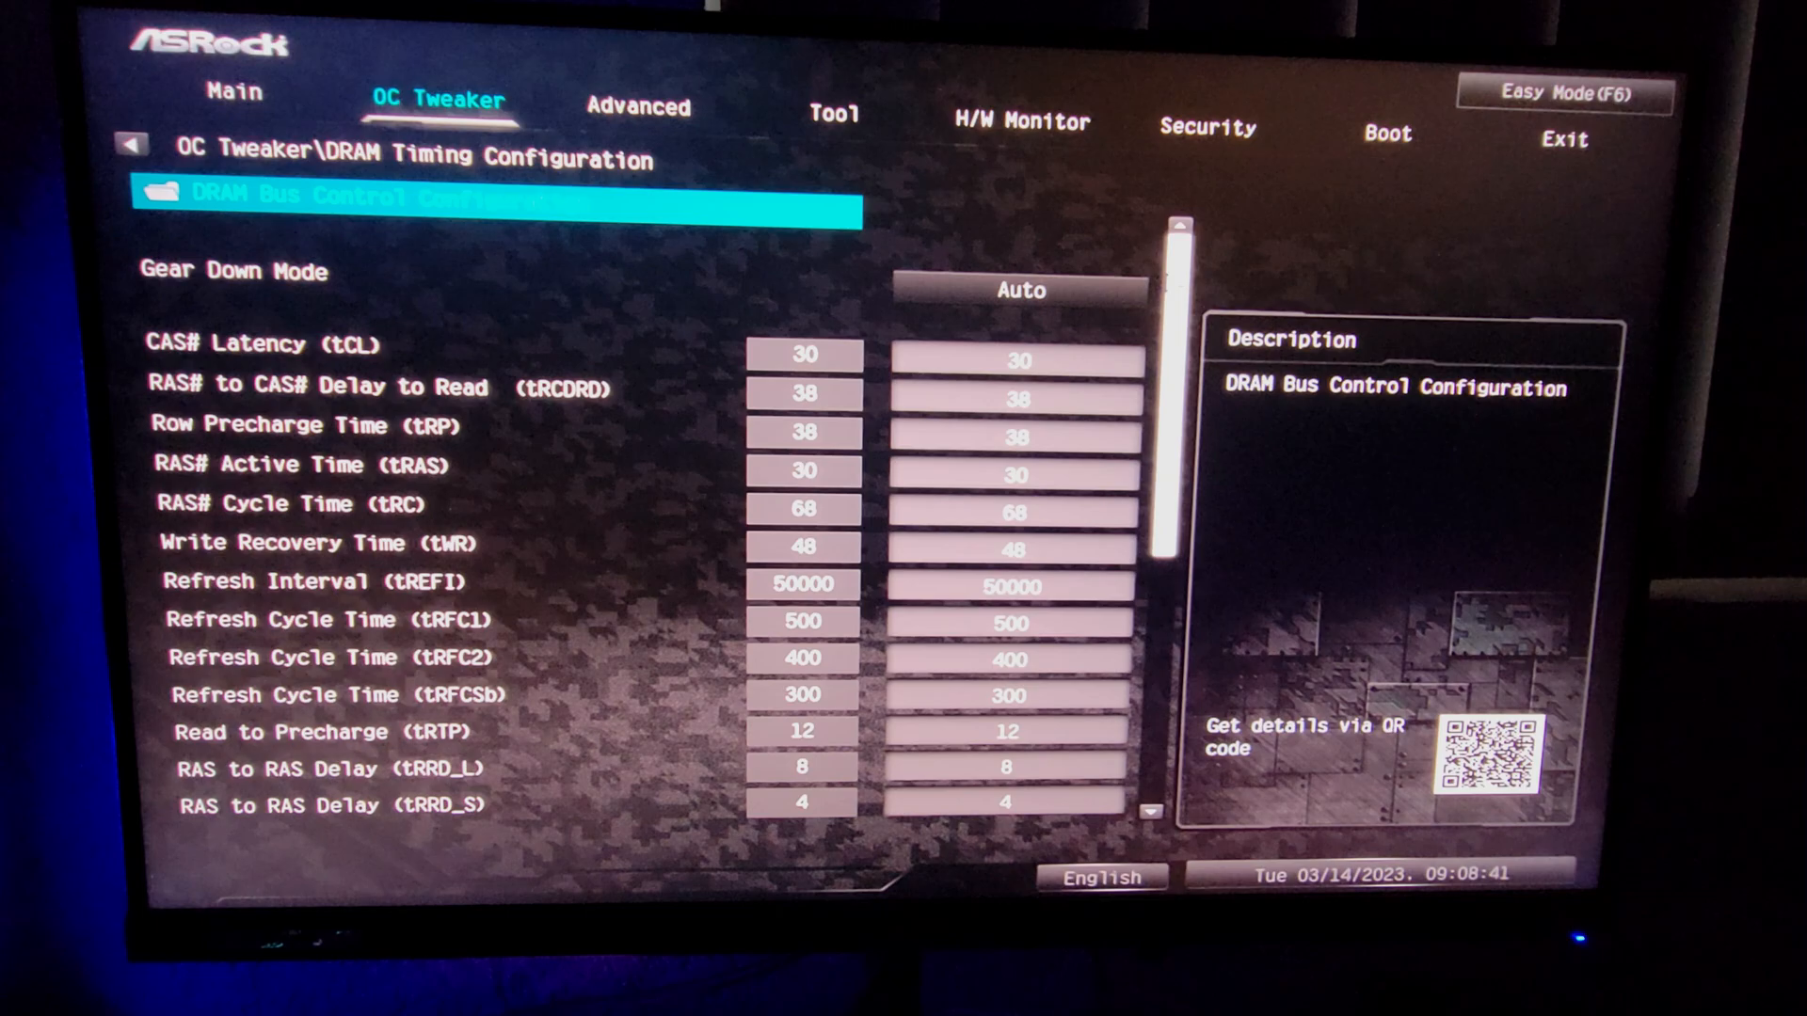
# Step down through the DRAM Timing Configuration rows to review the memory timing values.
pyautogui.press('Down')
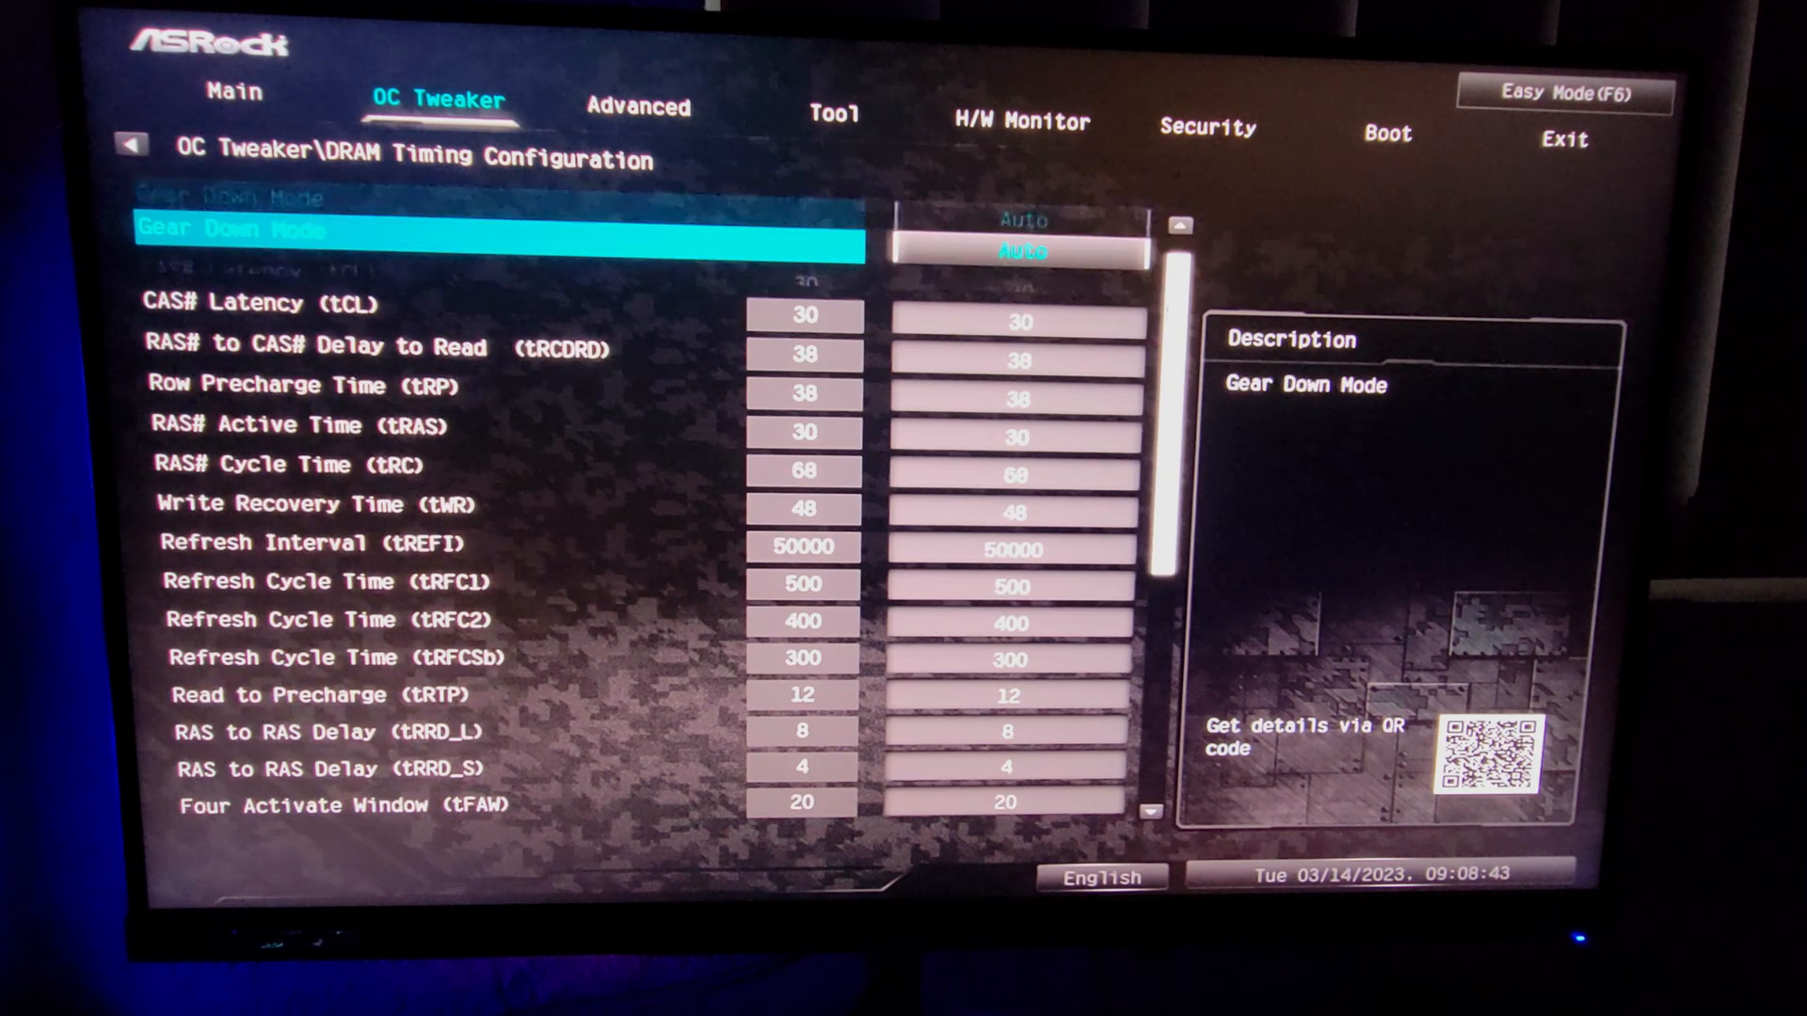
pyautogui.press('Down')
pyautogui.press('Down')
pyautogui.press('Down')
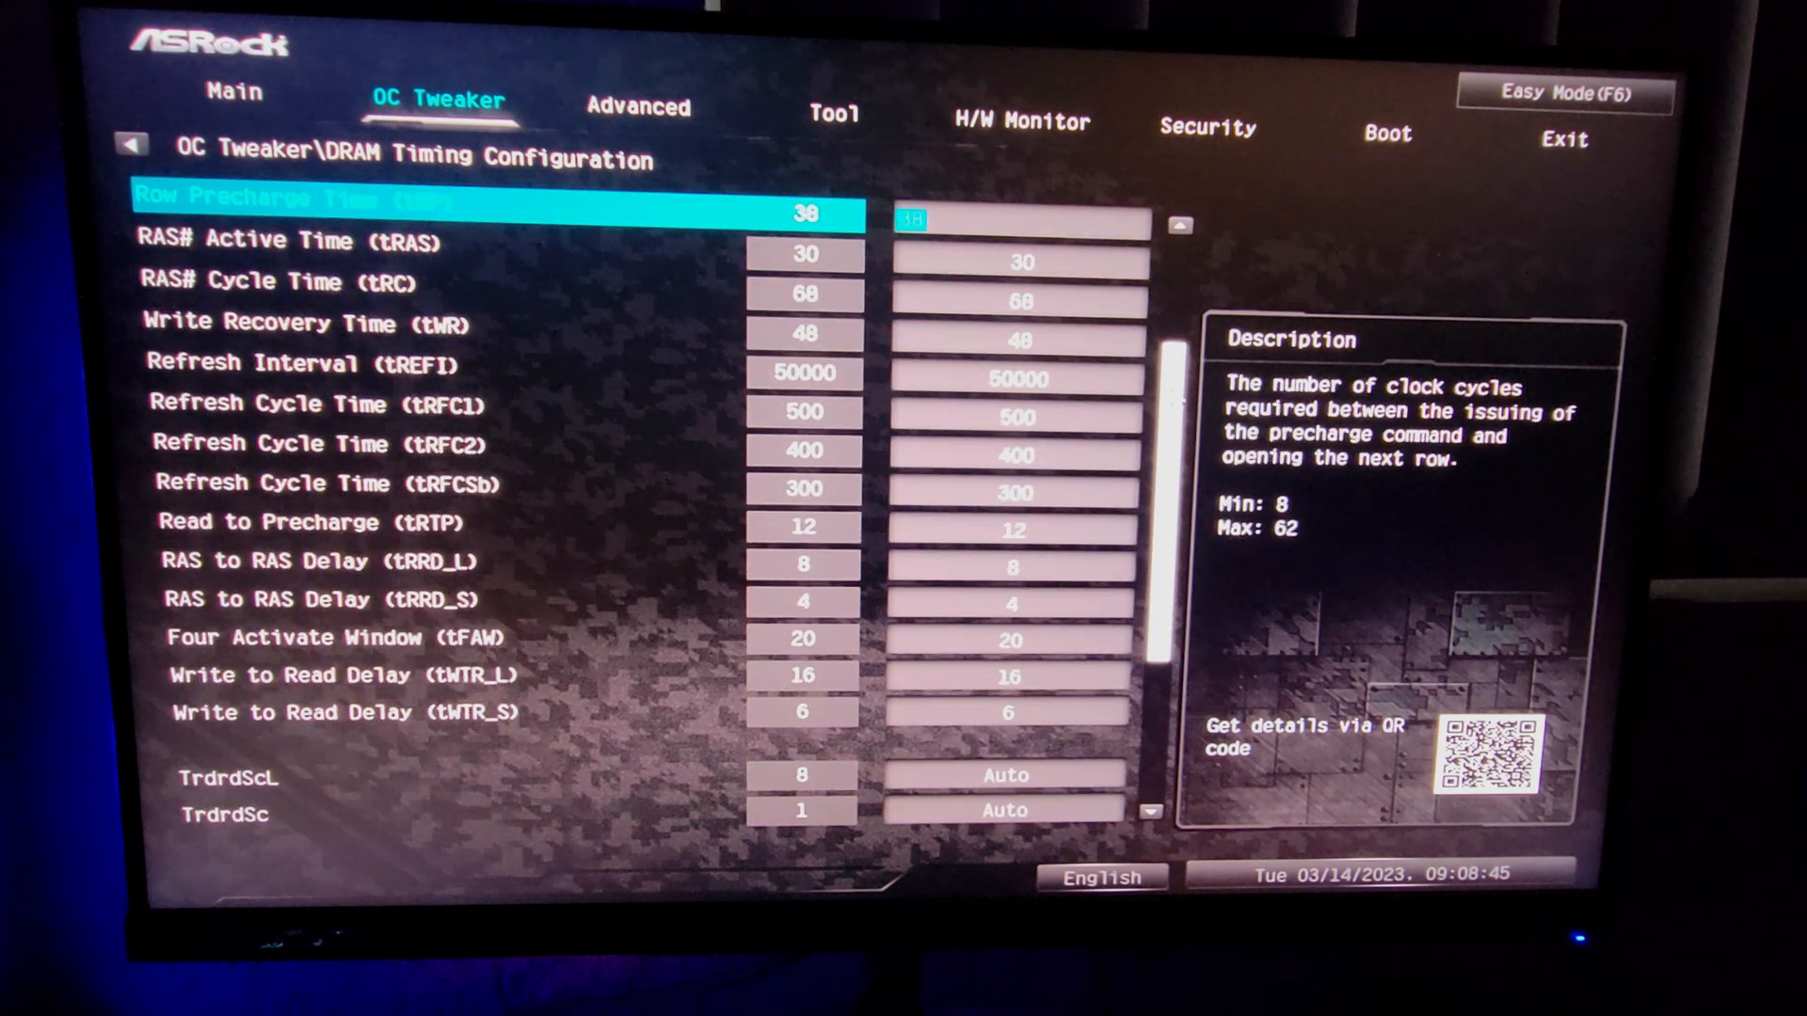
pyautogui.press('Down')
pyautogui.press('Down')
pyautogui.press('Down')
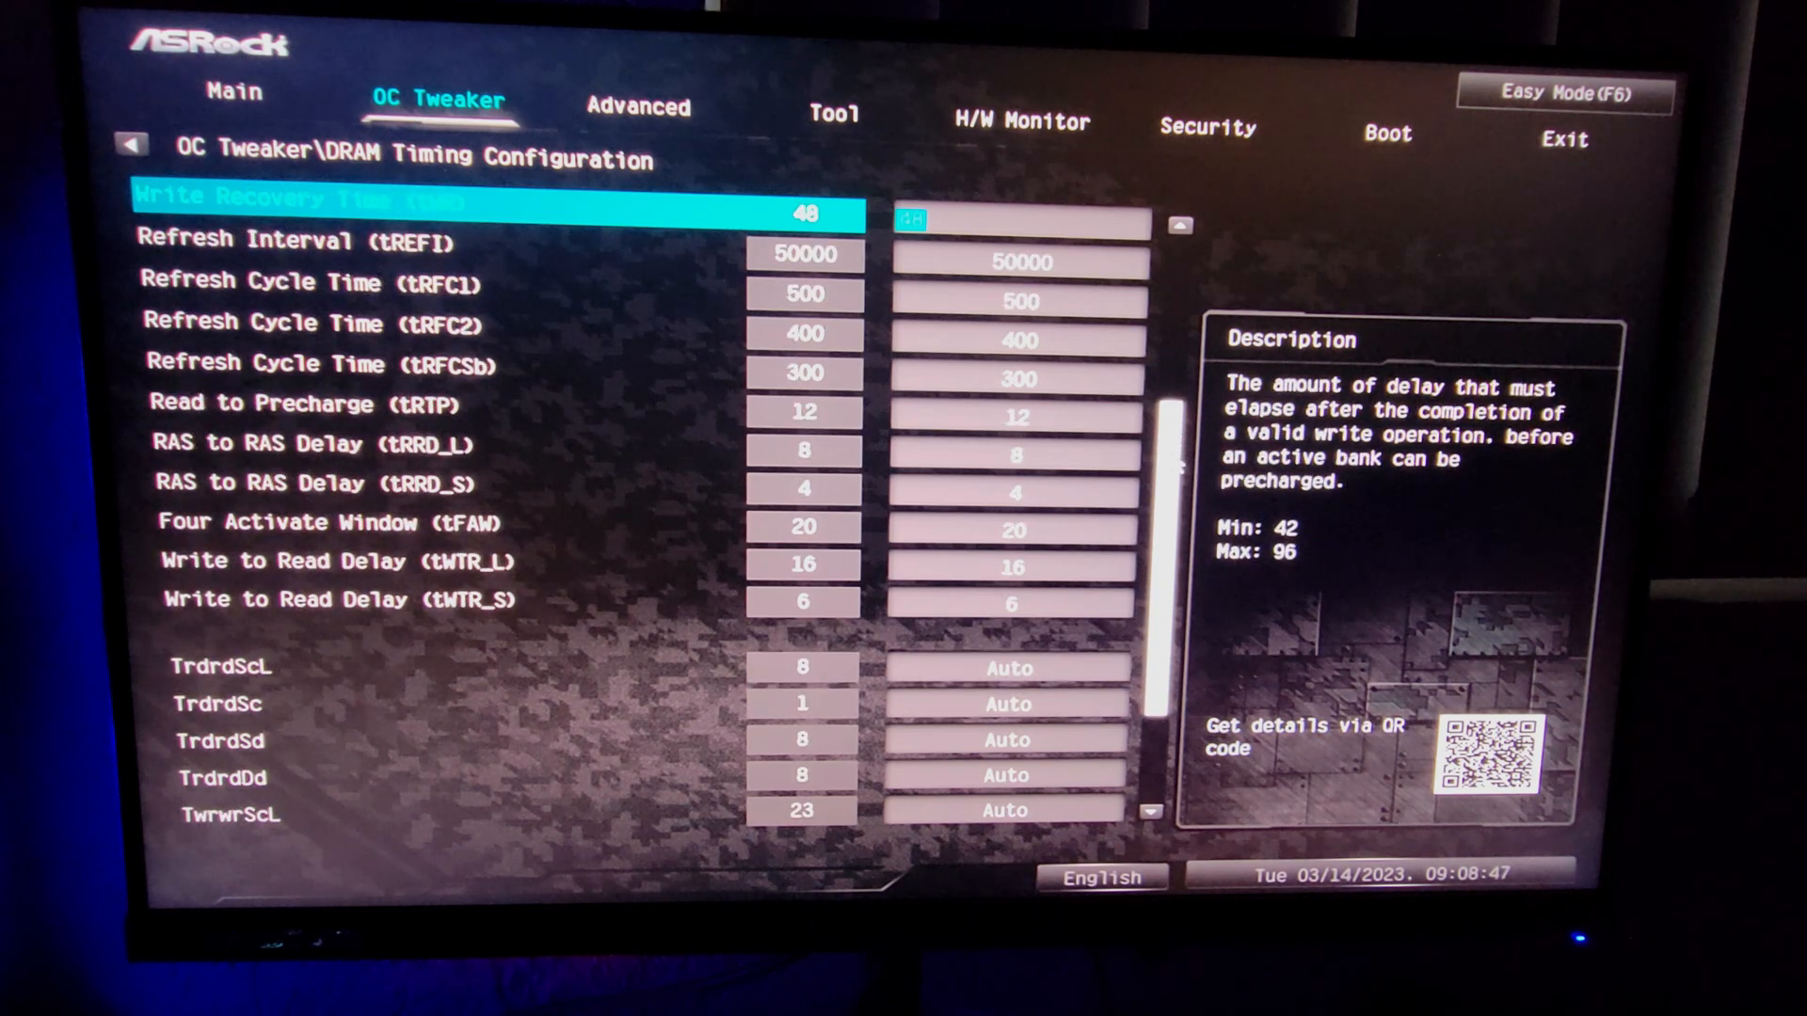
pyautogui.press('Down')
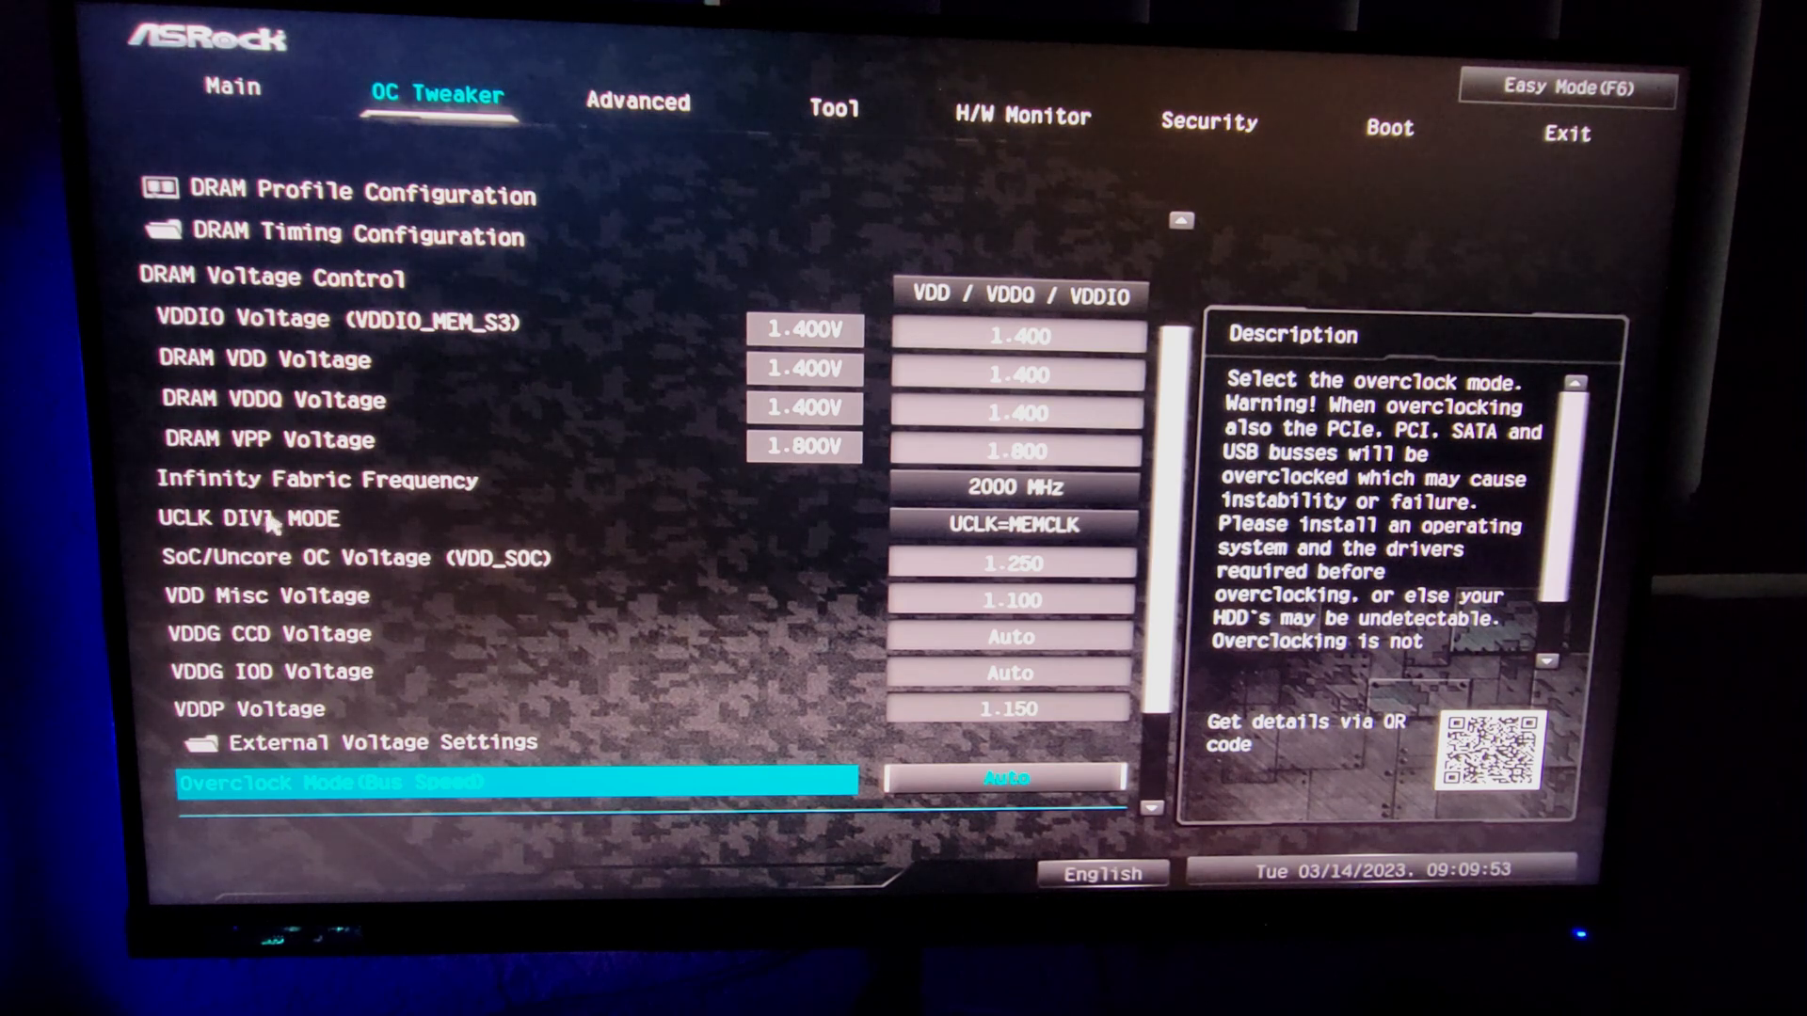
pyautogui.click(260, 533)
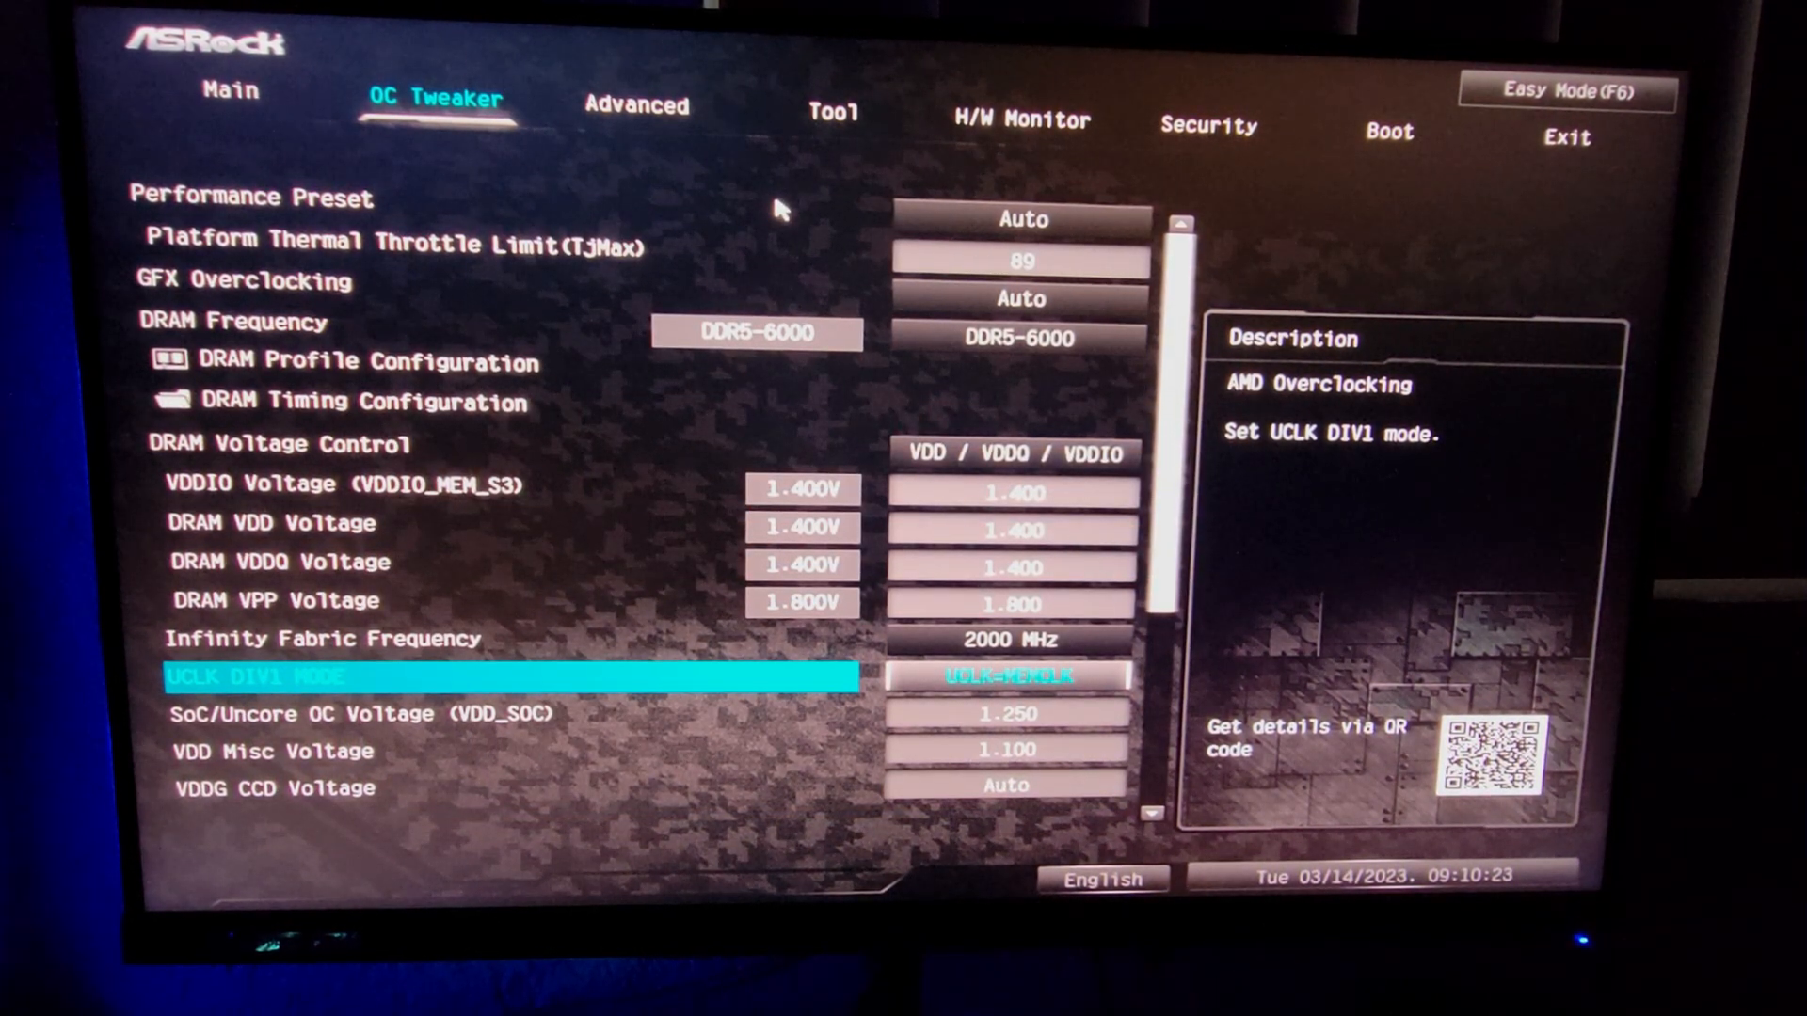
# Check SMT Mode in Advanced > CPU Configuration and keep it on Auto.
pyautogui.click(623, 124)
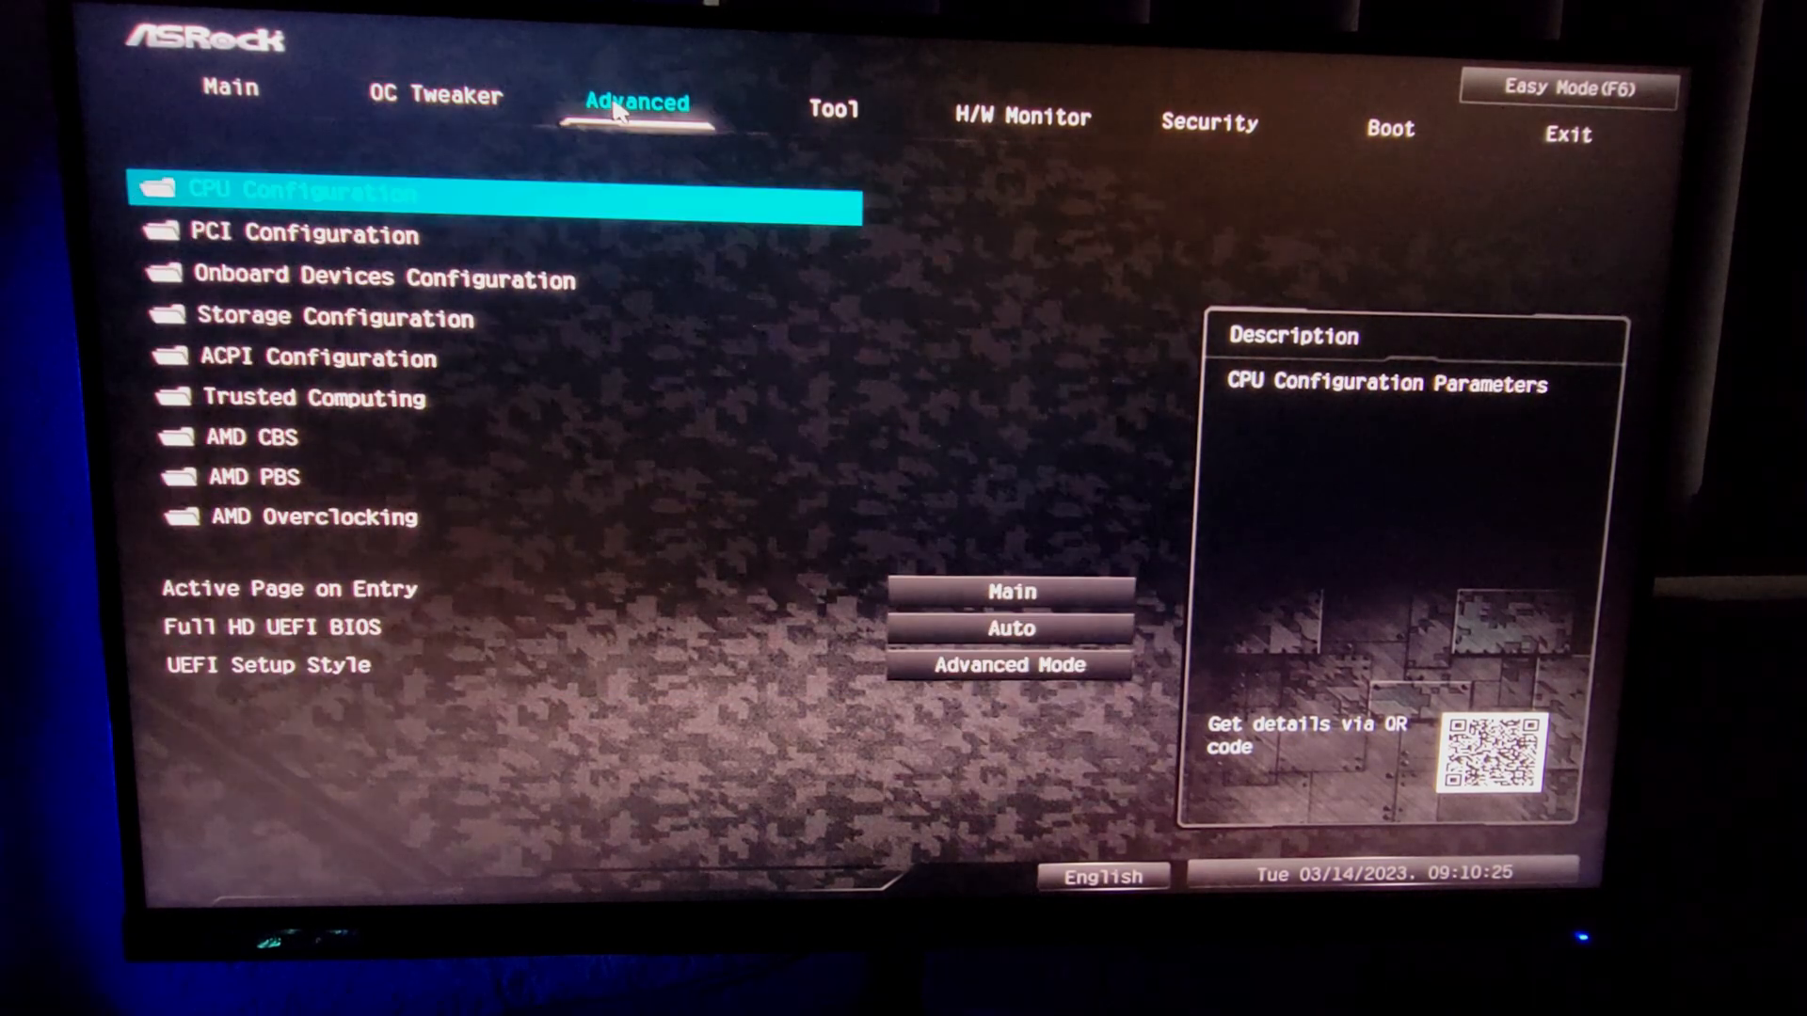
pyautogui.click(233, 190)
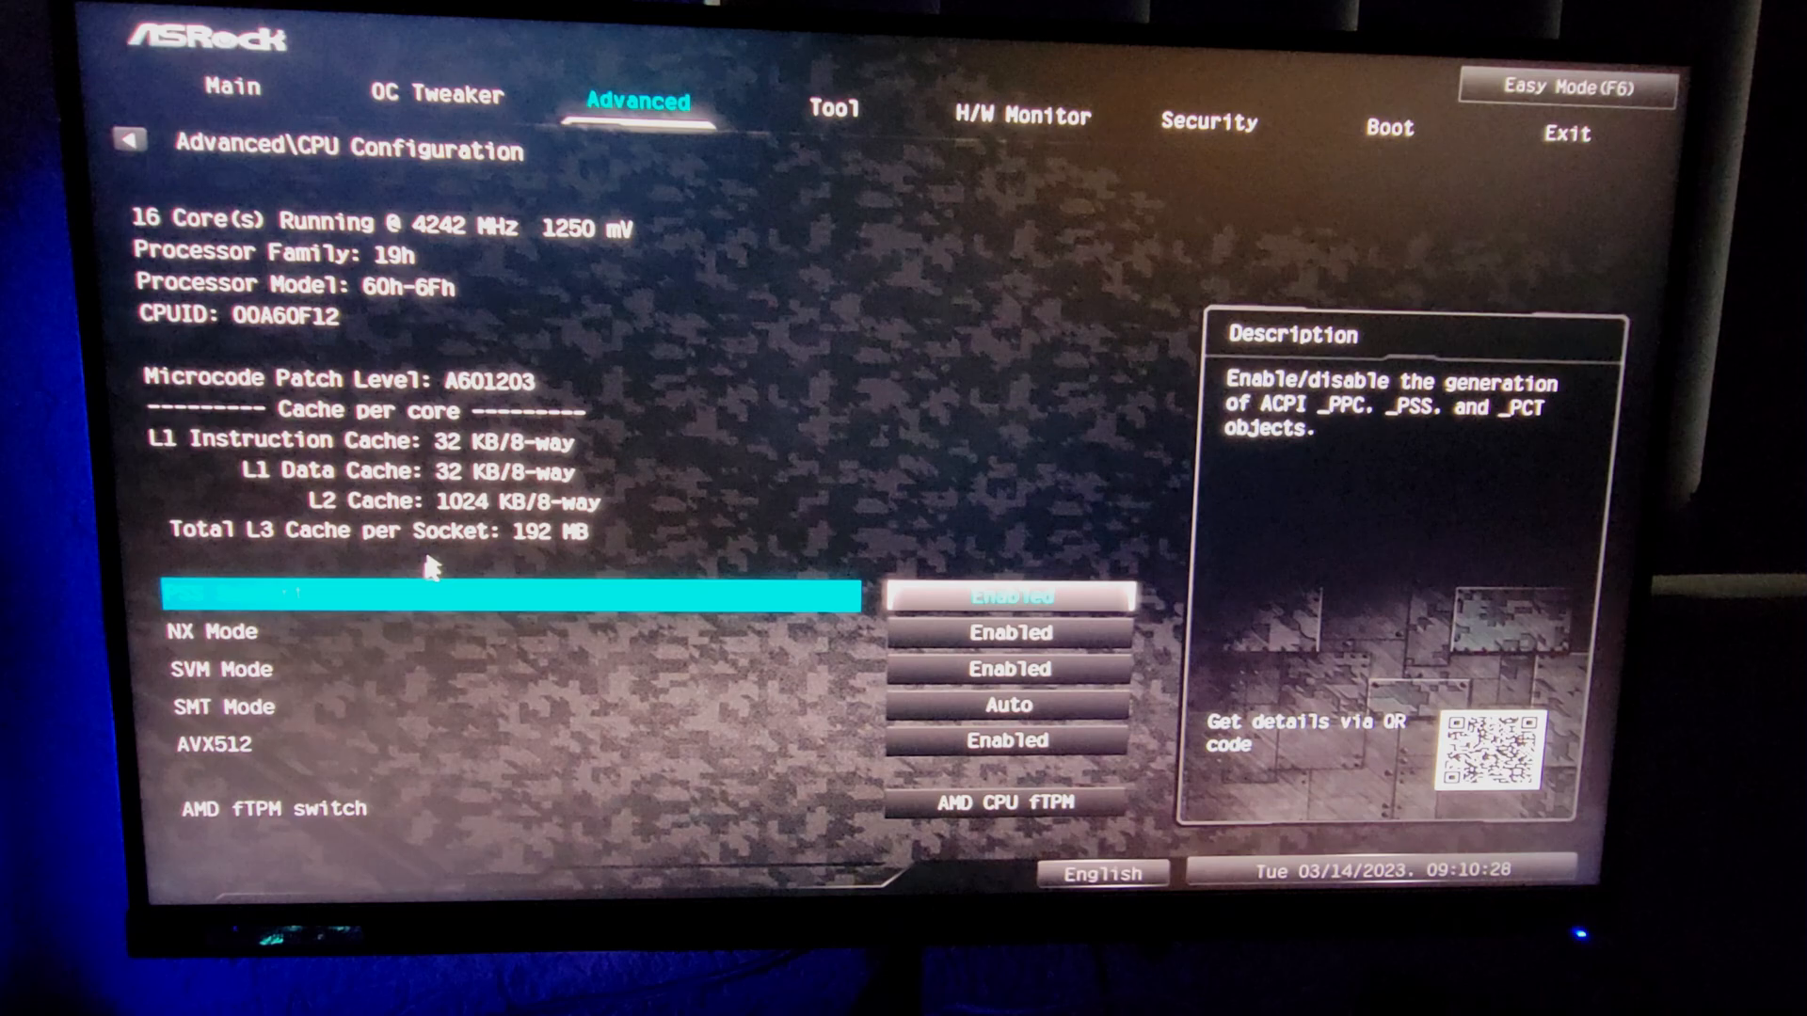
pyautogui.click(267, 715)
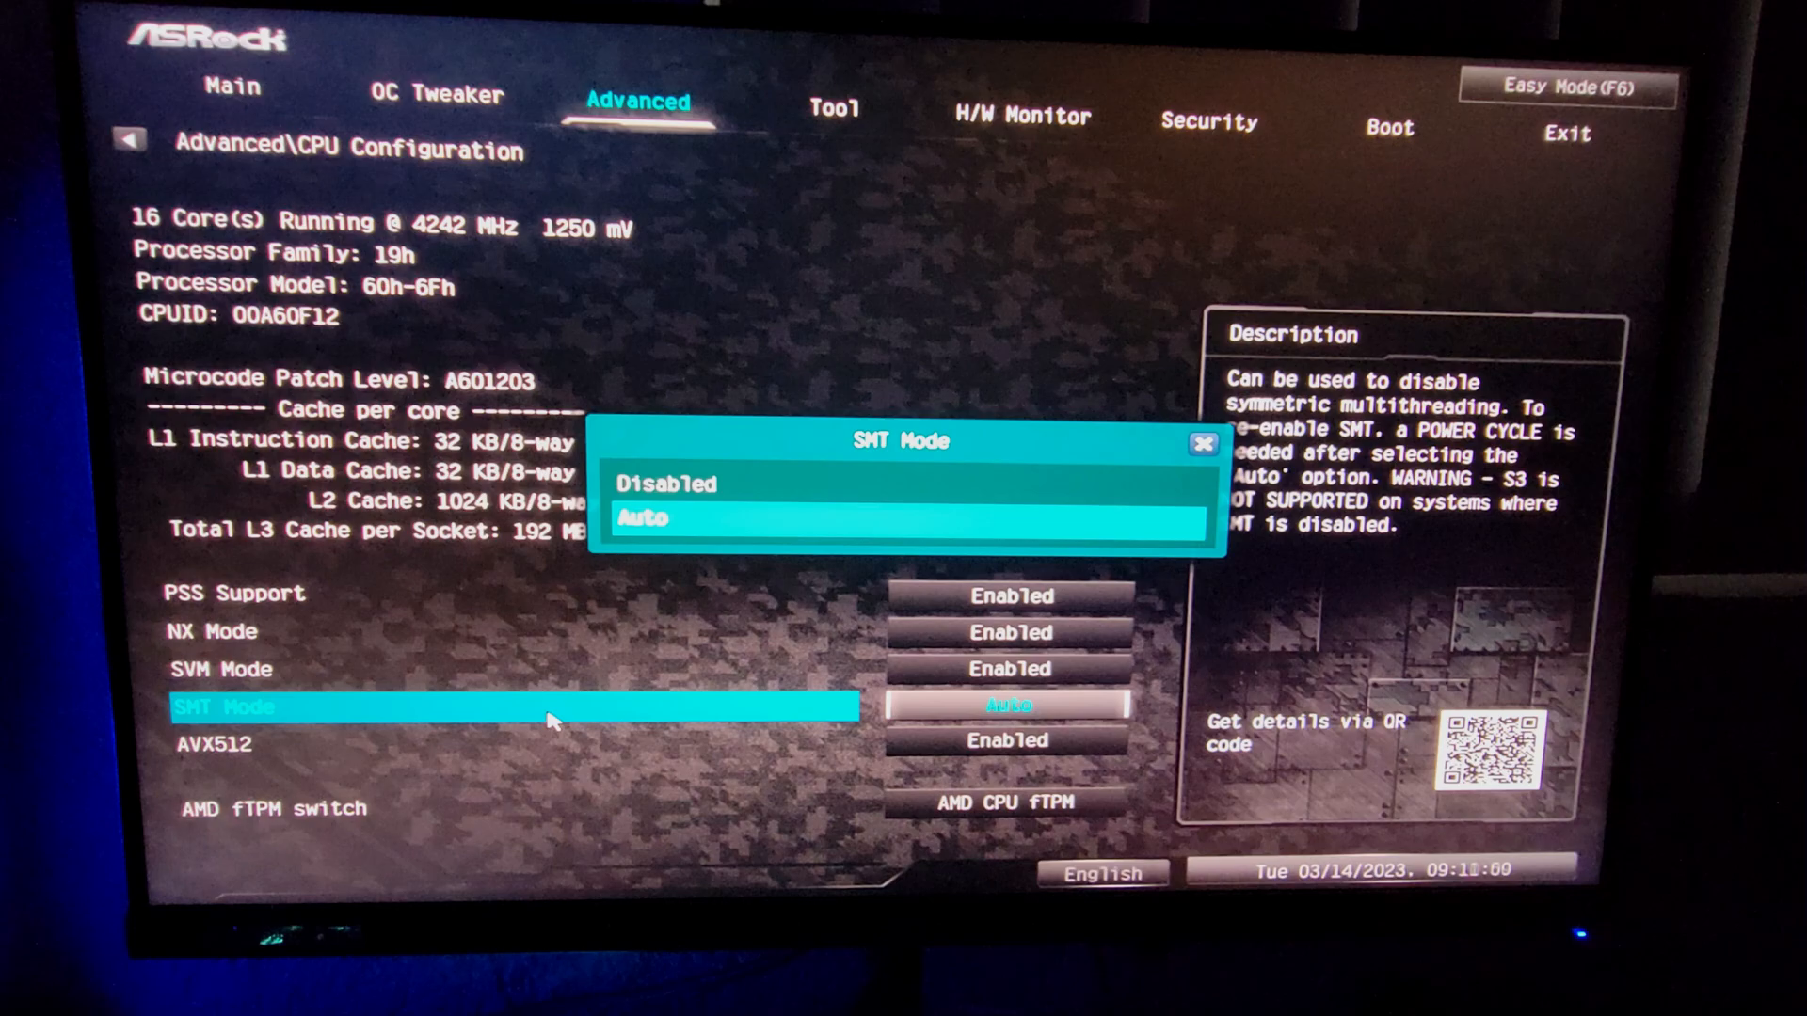
pyautogui.press('Escape')
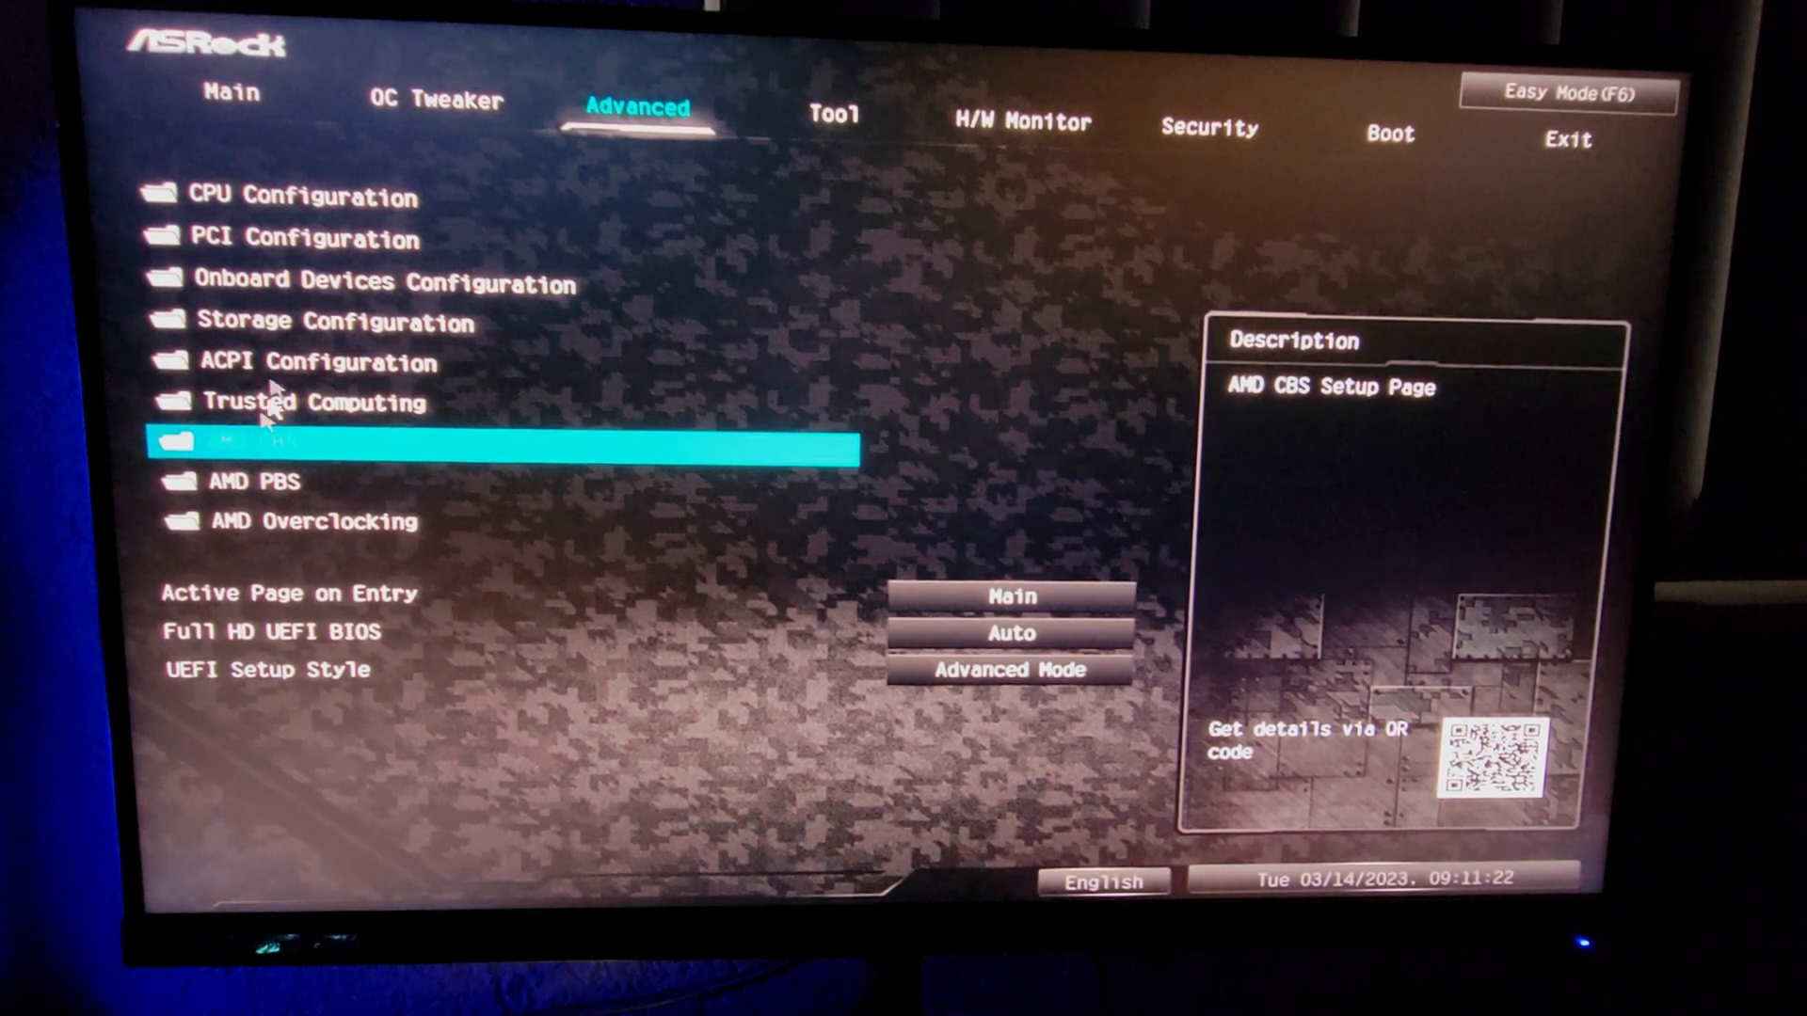
# Navigate into AMD CBS and bring up its SMU Common Options page.
pyautogui.click(381, 197)
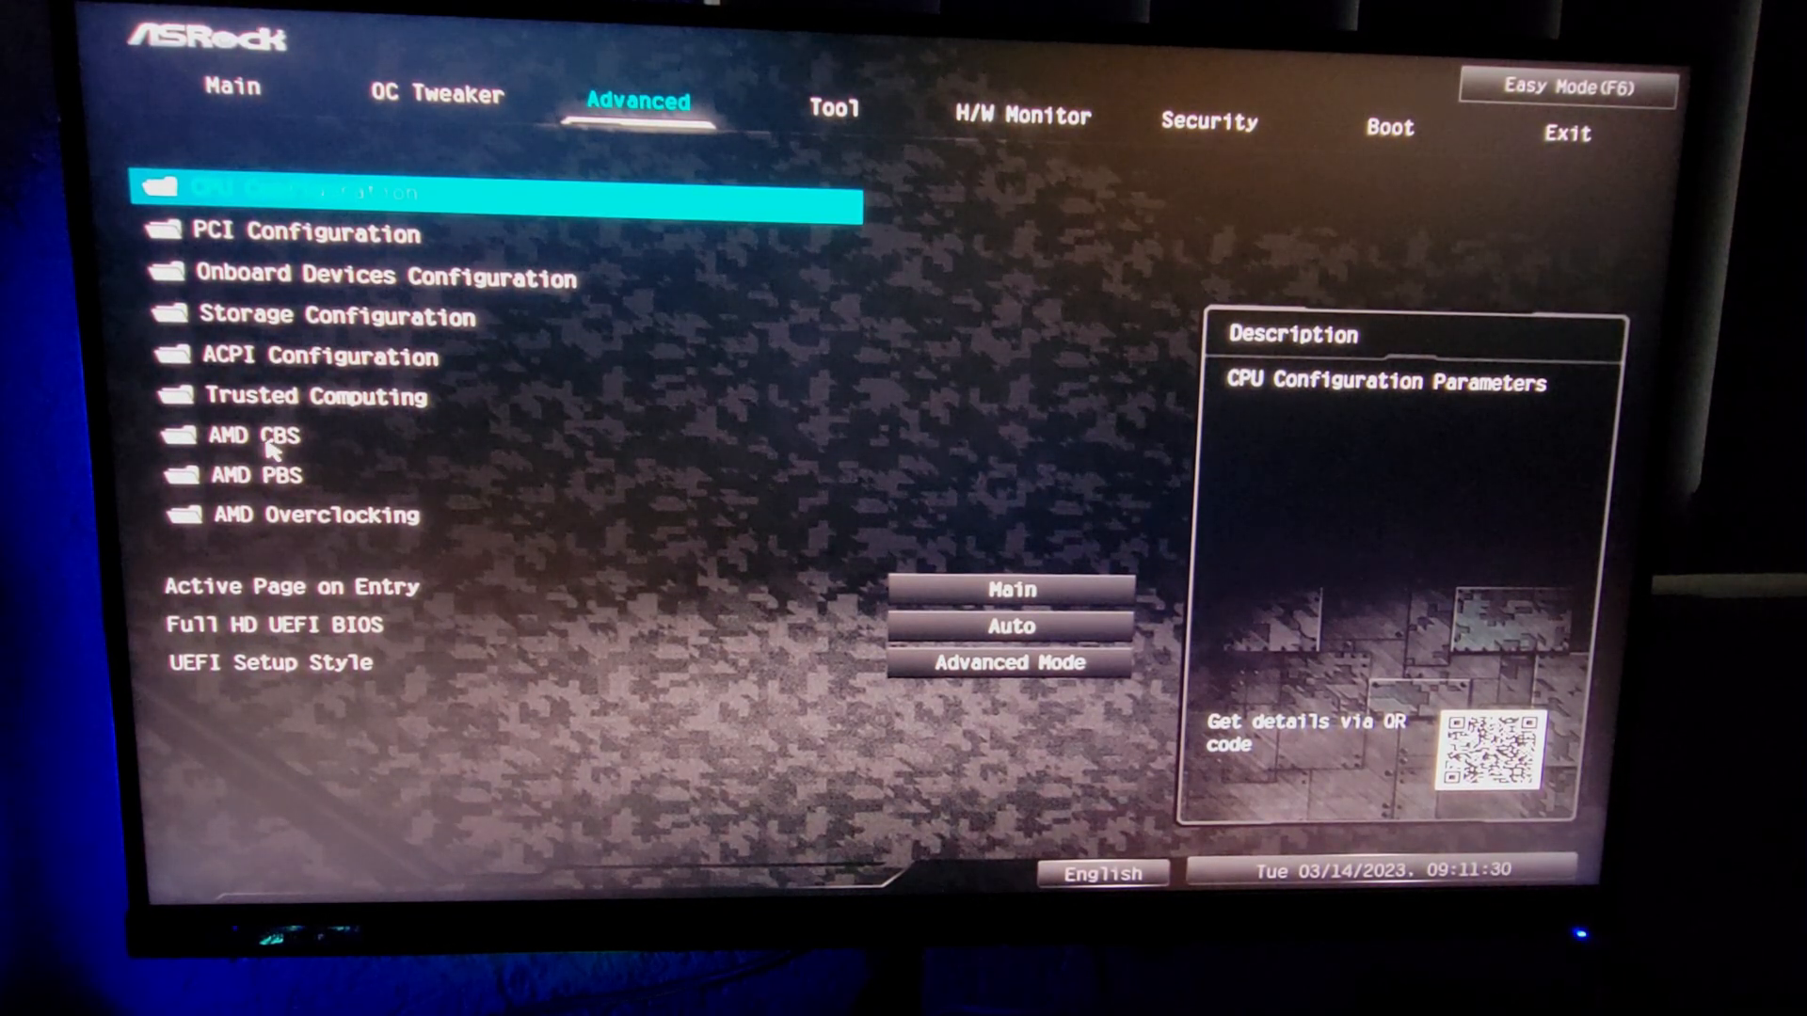
pyautogui.click(283, 452)
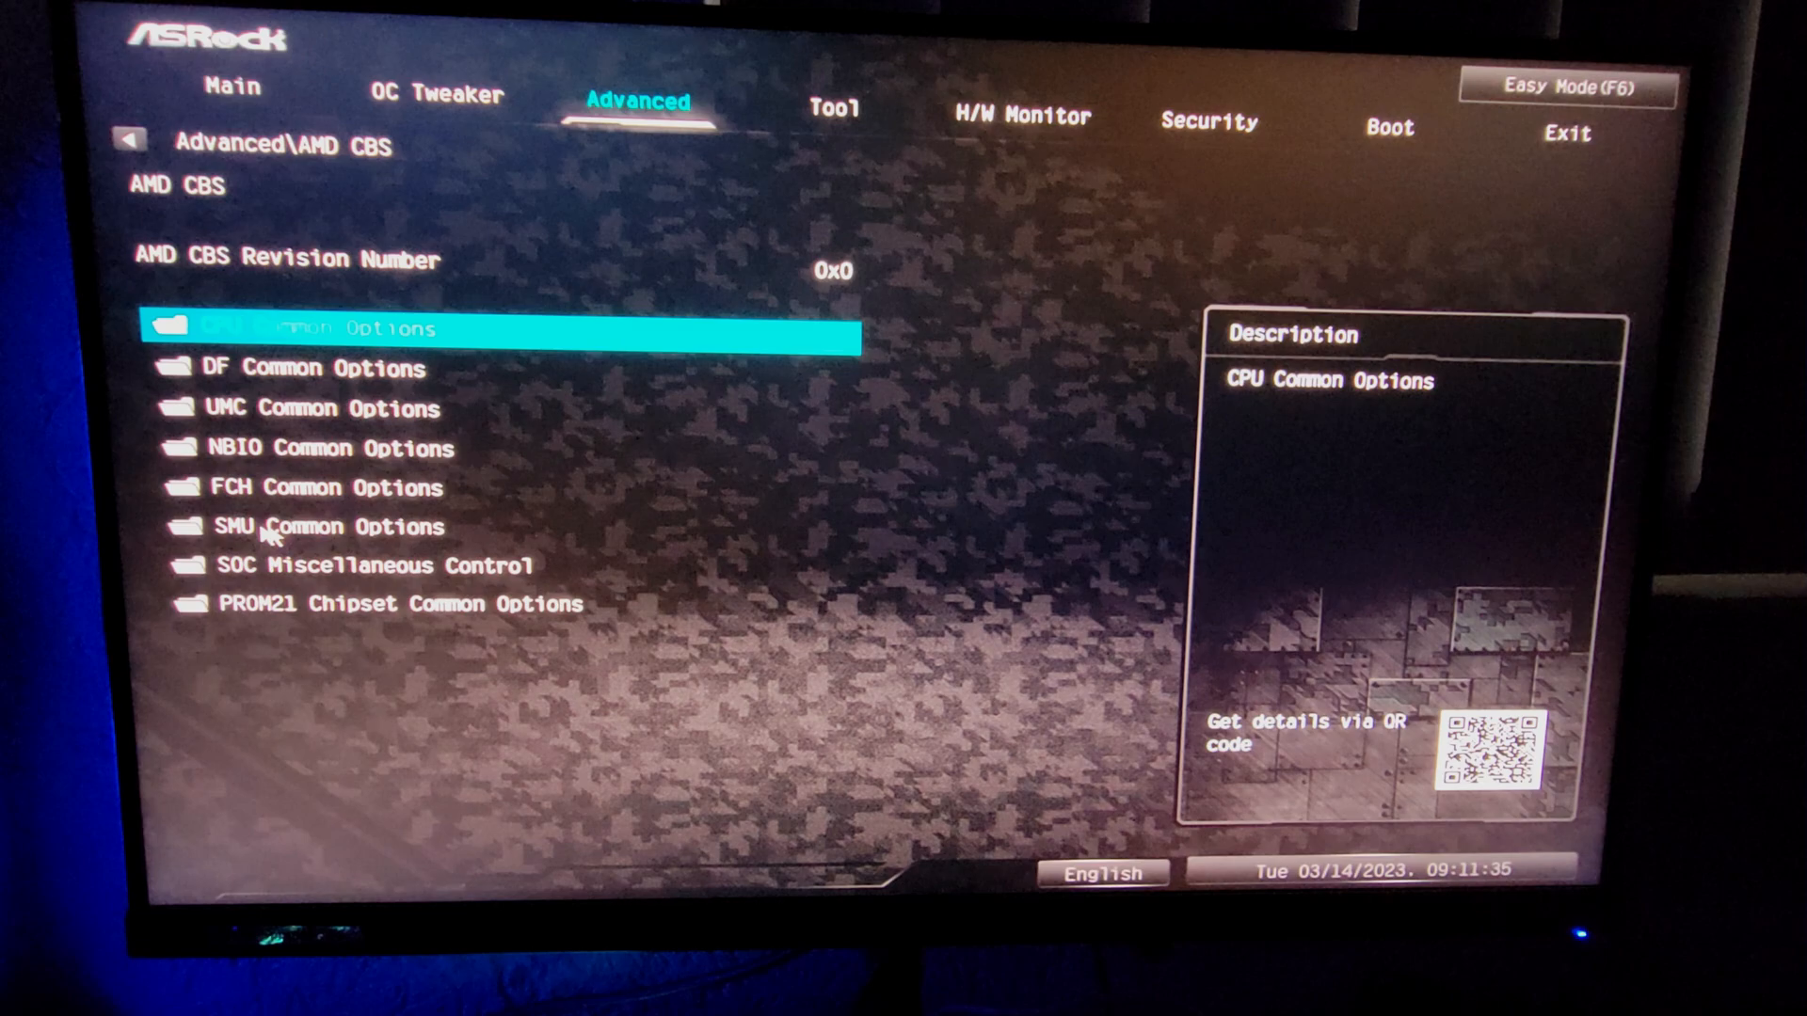
pyautogui.click(268, 532)
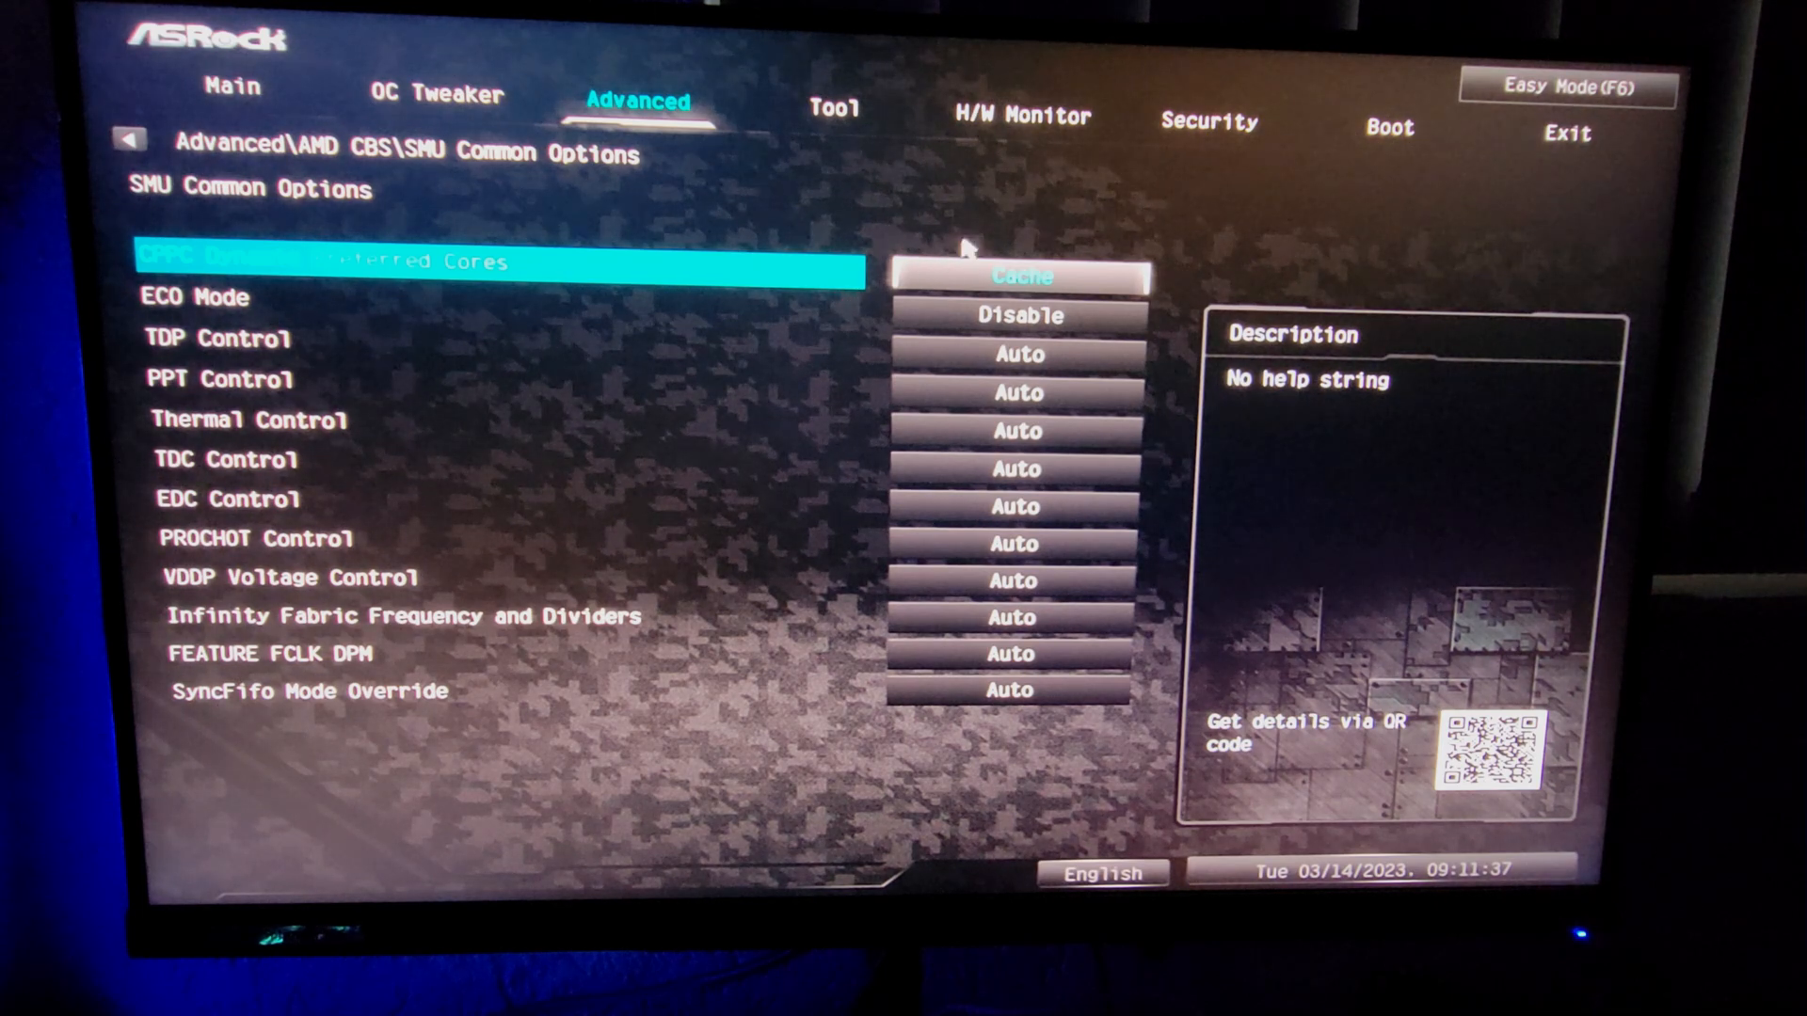
# Bring up the choices for CPPC Dynamic Preferred Cores.
pyautogui.click(942, 283)
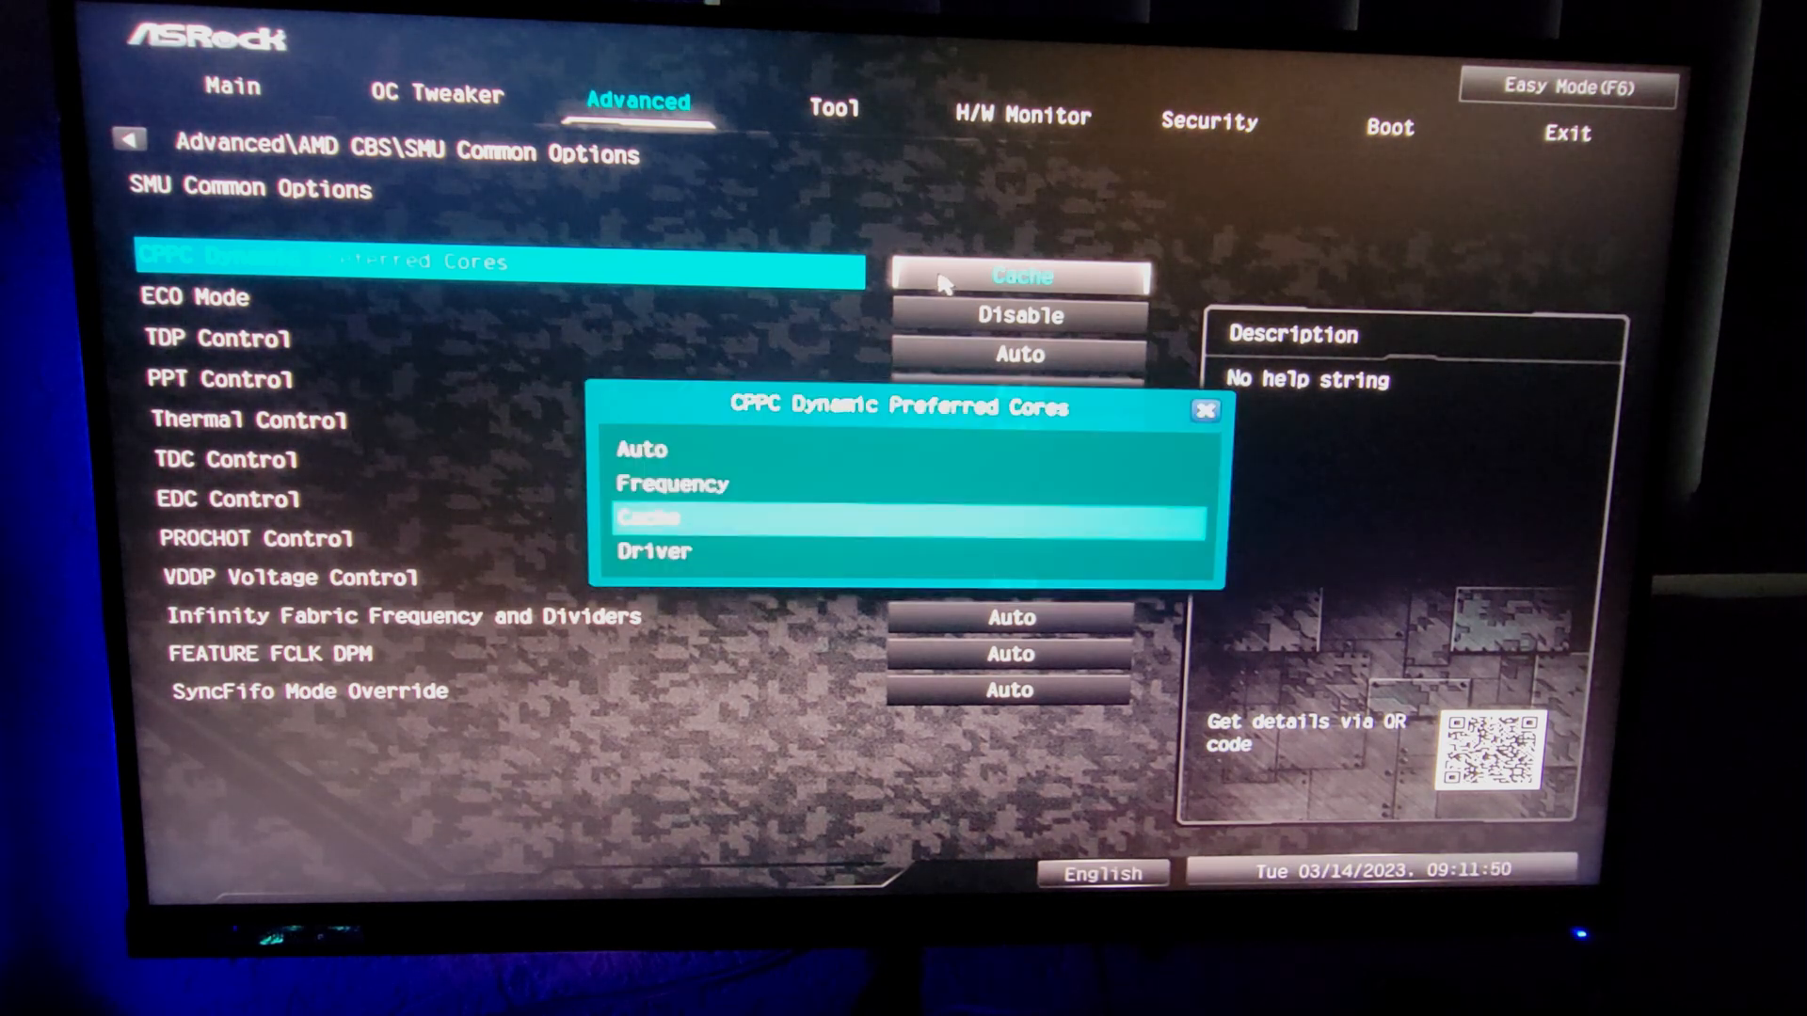
# Keep CPPC Dynamic Preferred Cores set to Cache.
pyautogui.click(703, 522)
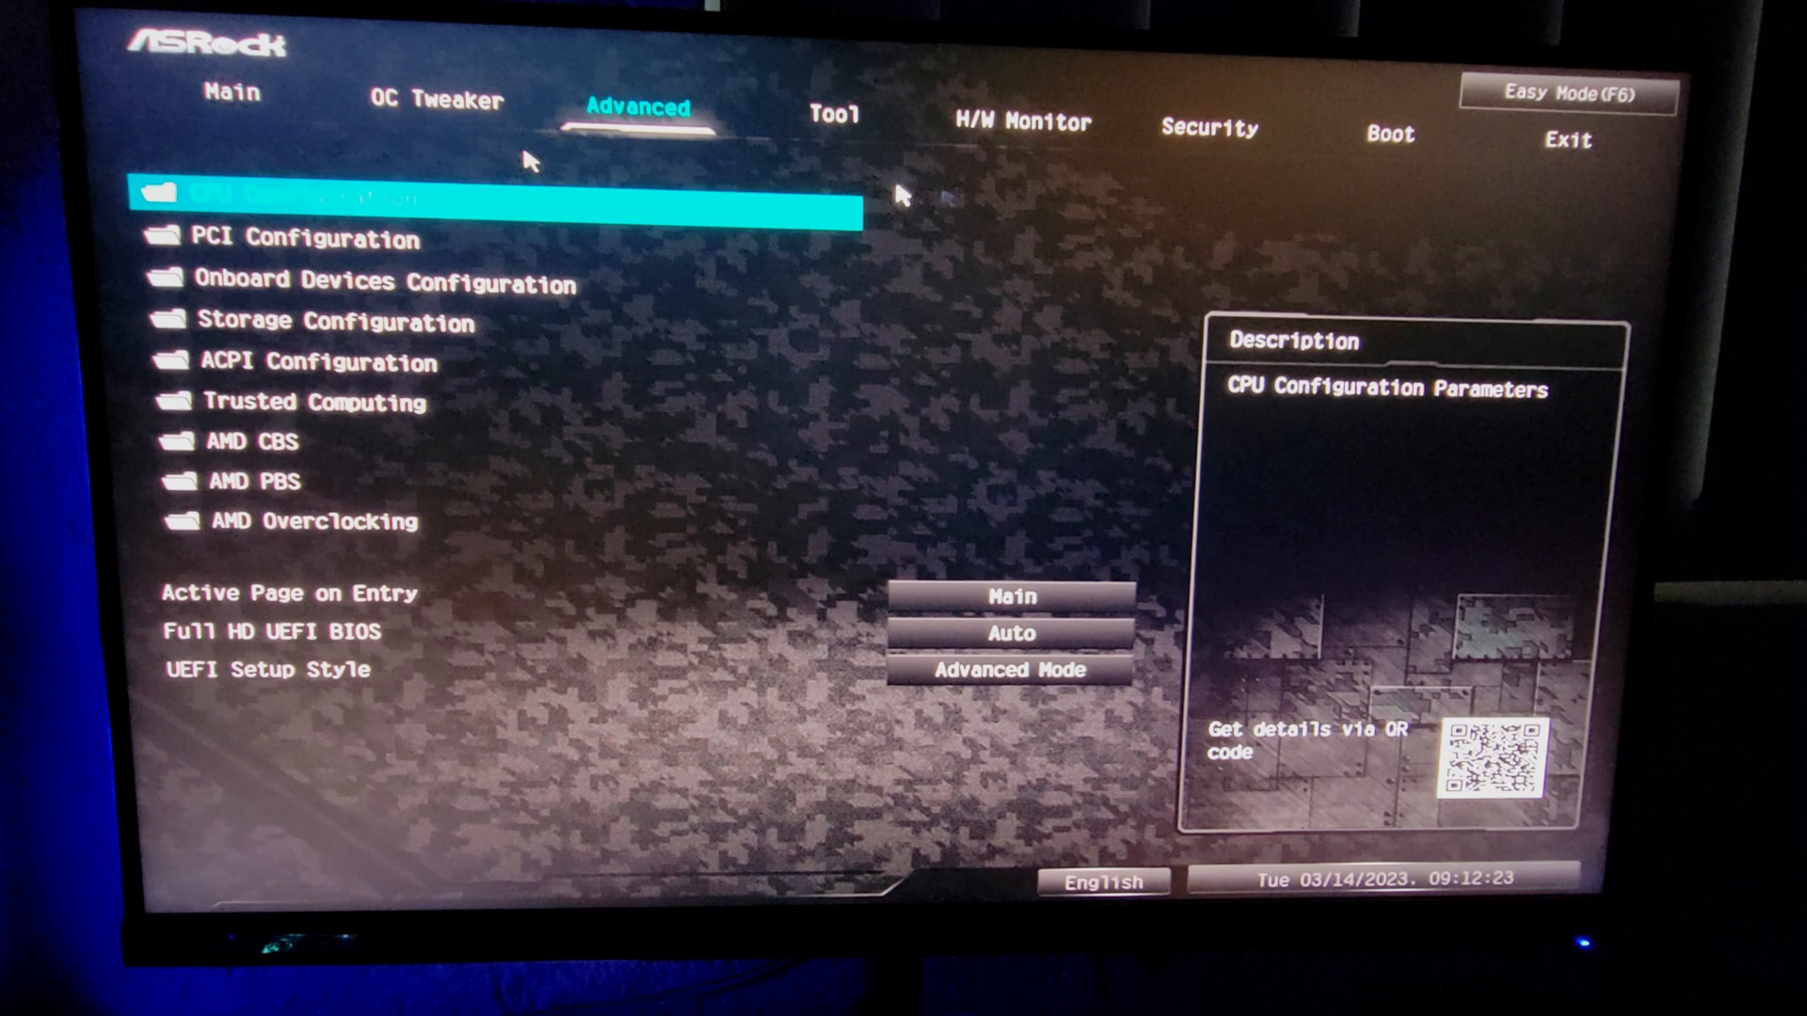
# Accept the AMD overclocking warning and keep Precision Boost Overdrive on Advanced mode.
pyautogui.click(353, 511)
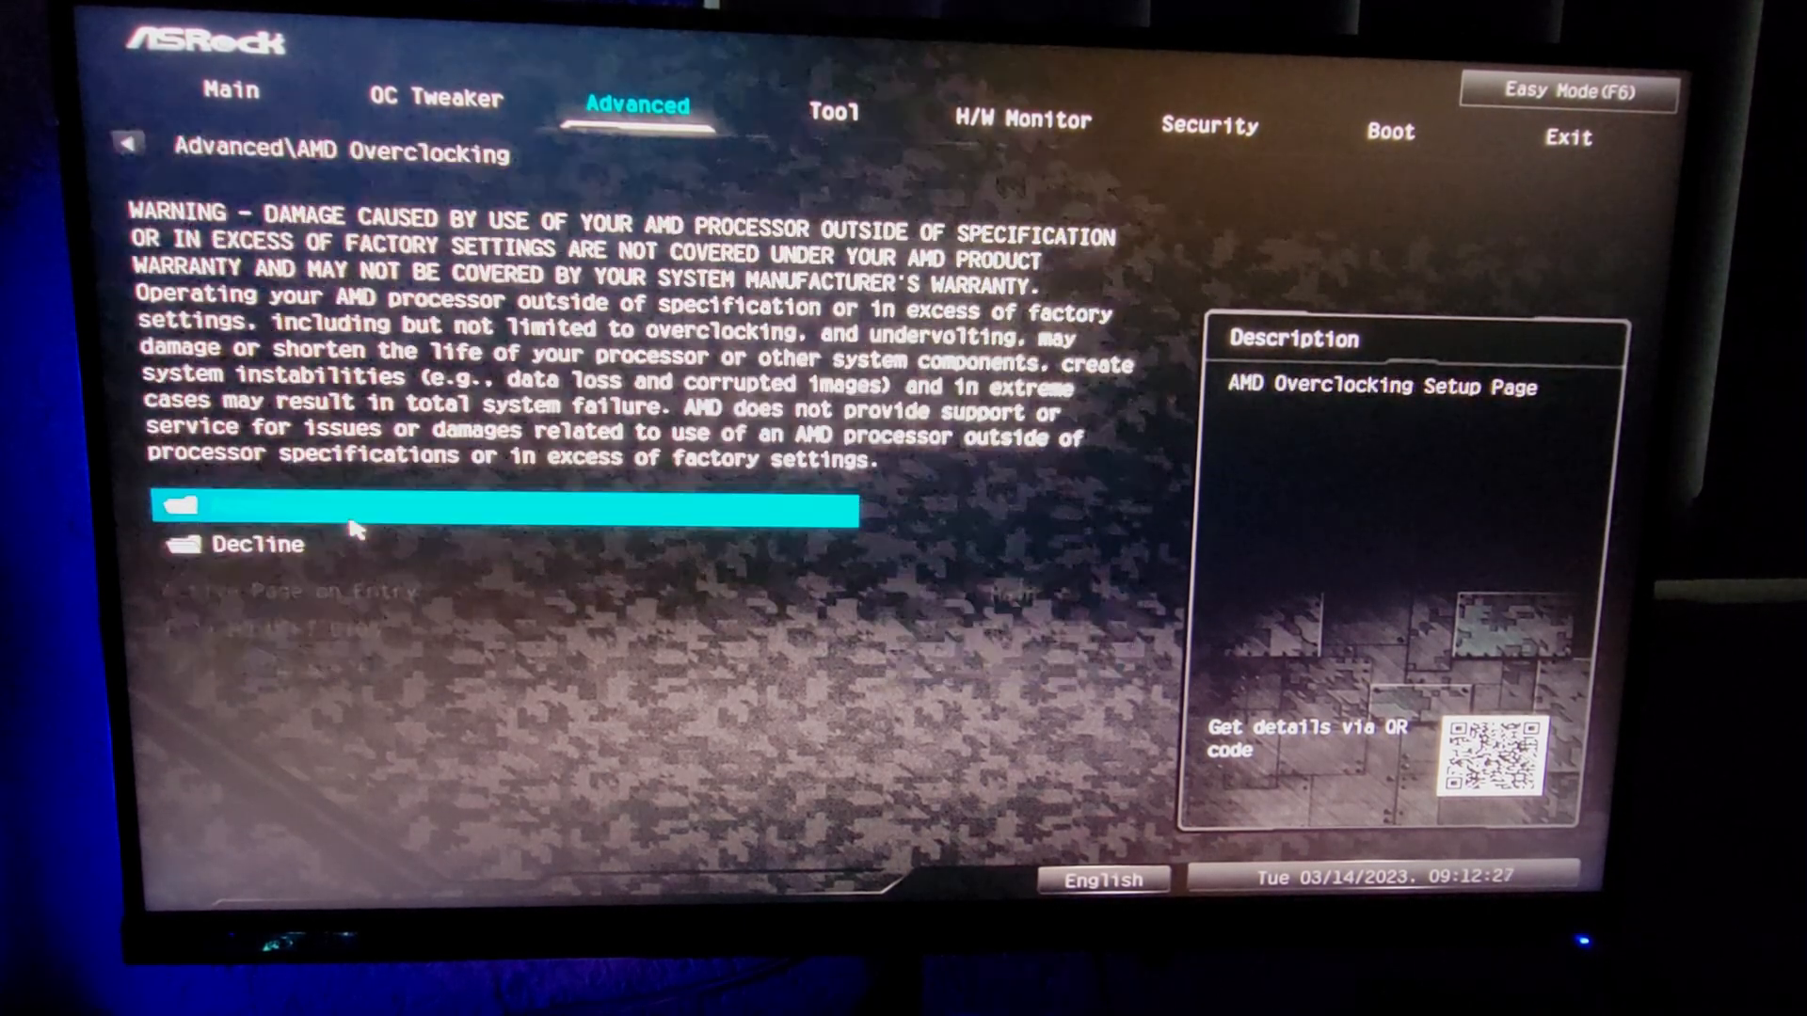
pyautogui.click(354, 511)
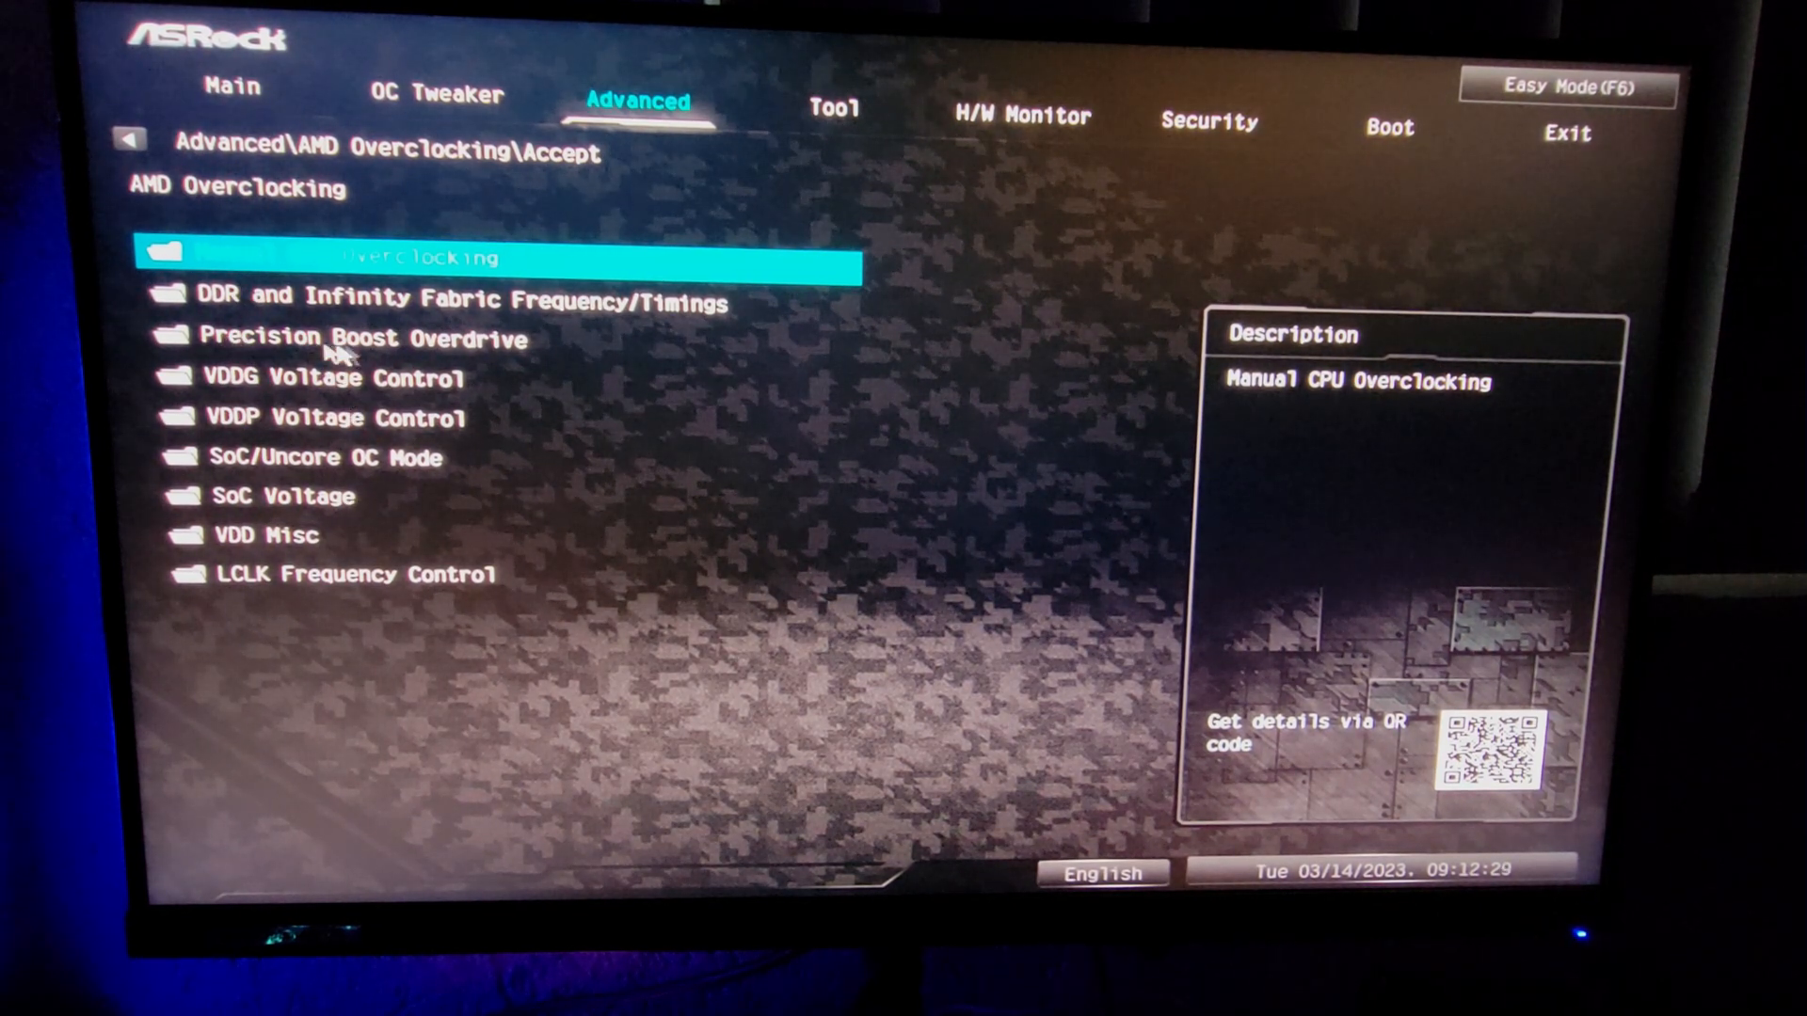
pyautogui.click(399, 349)
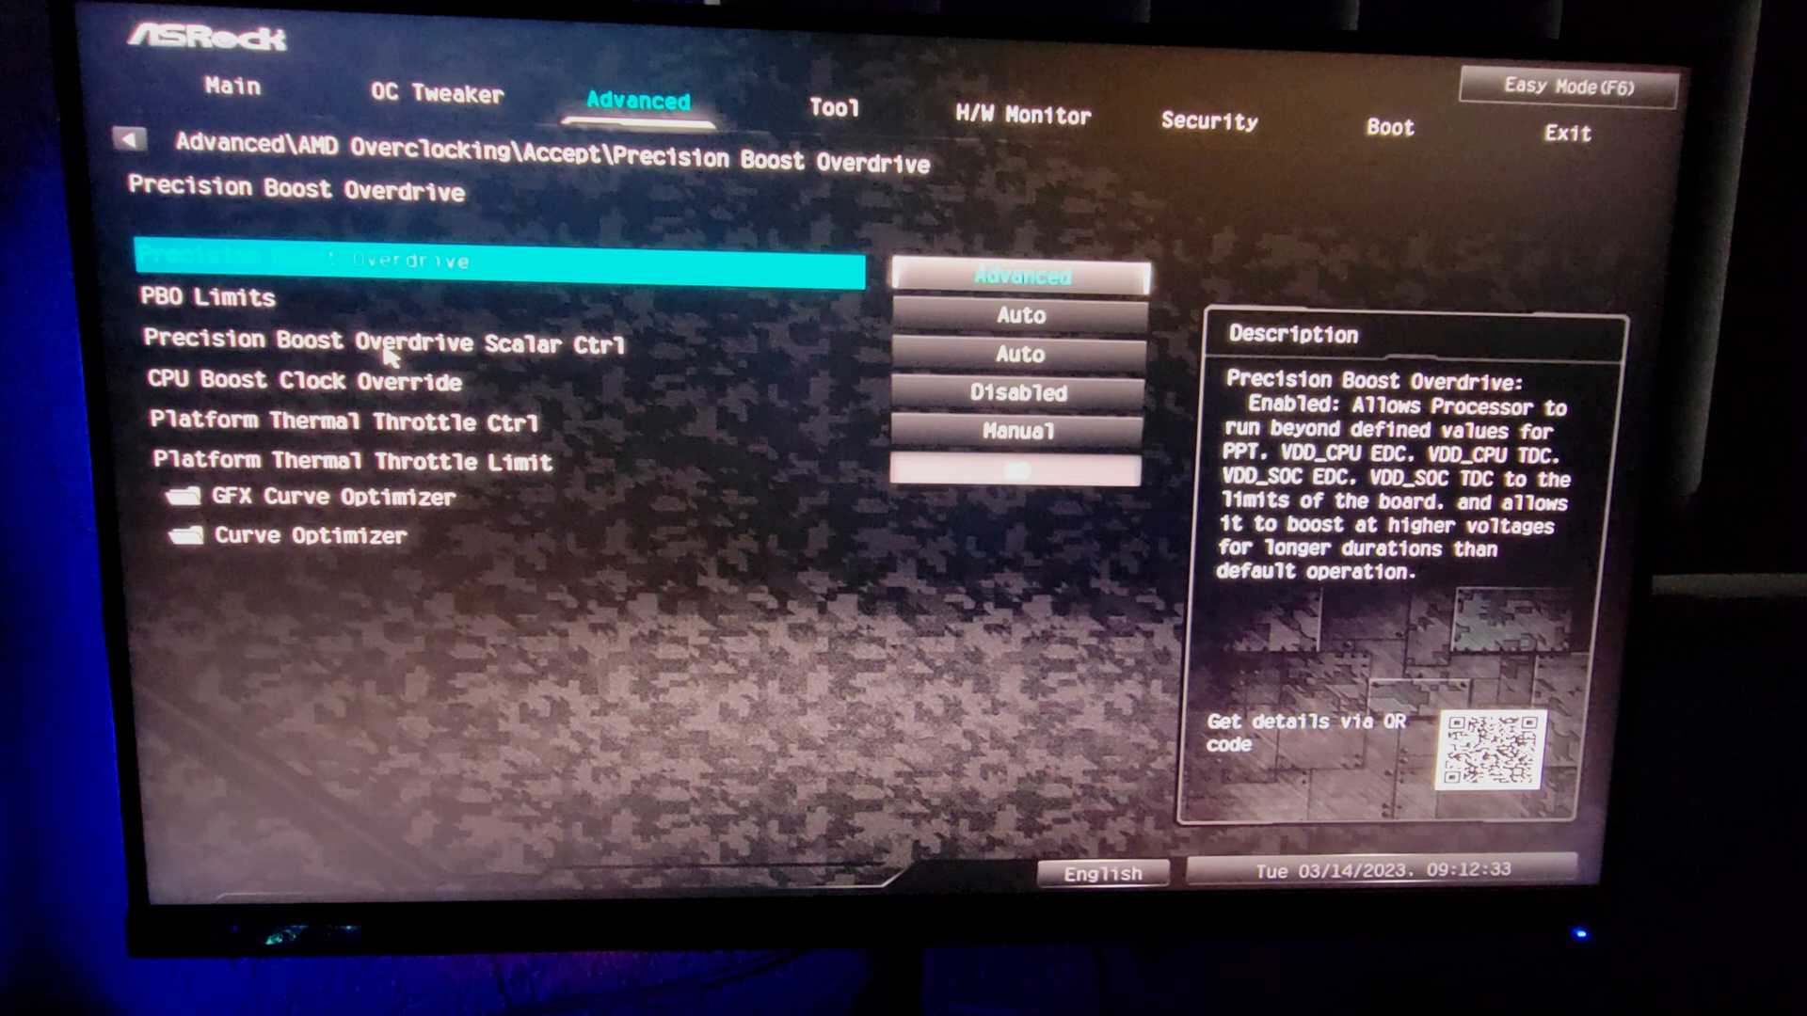
pyautogui.click(949, 283)
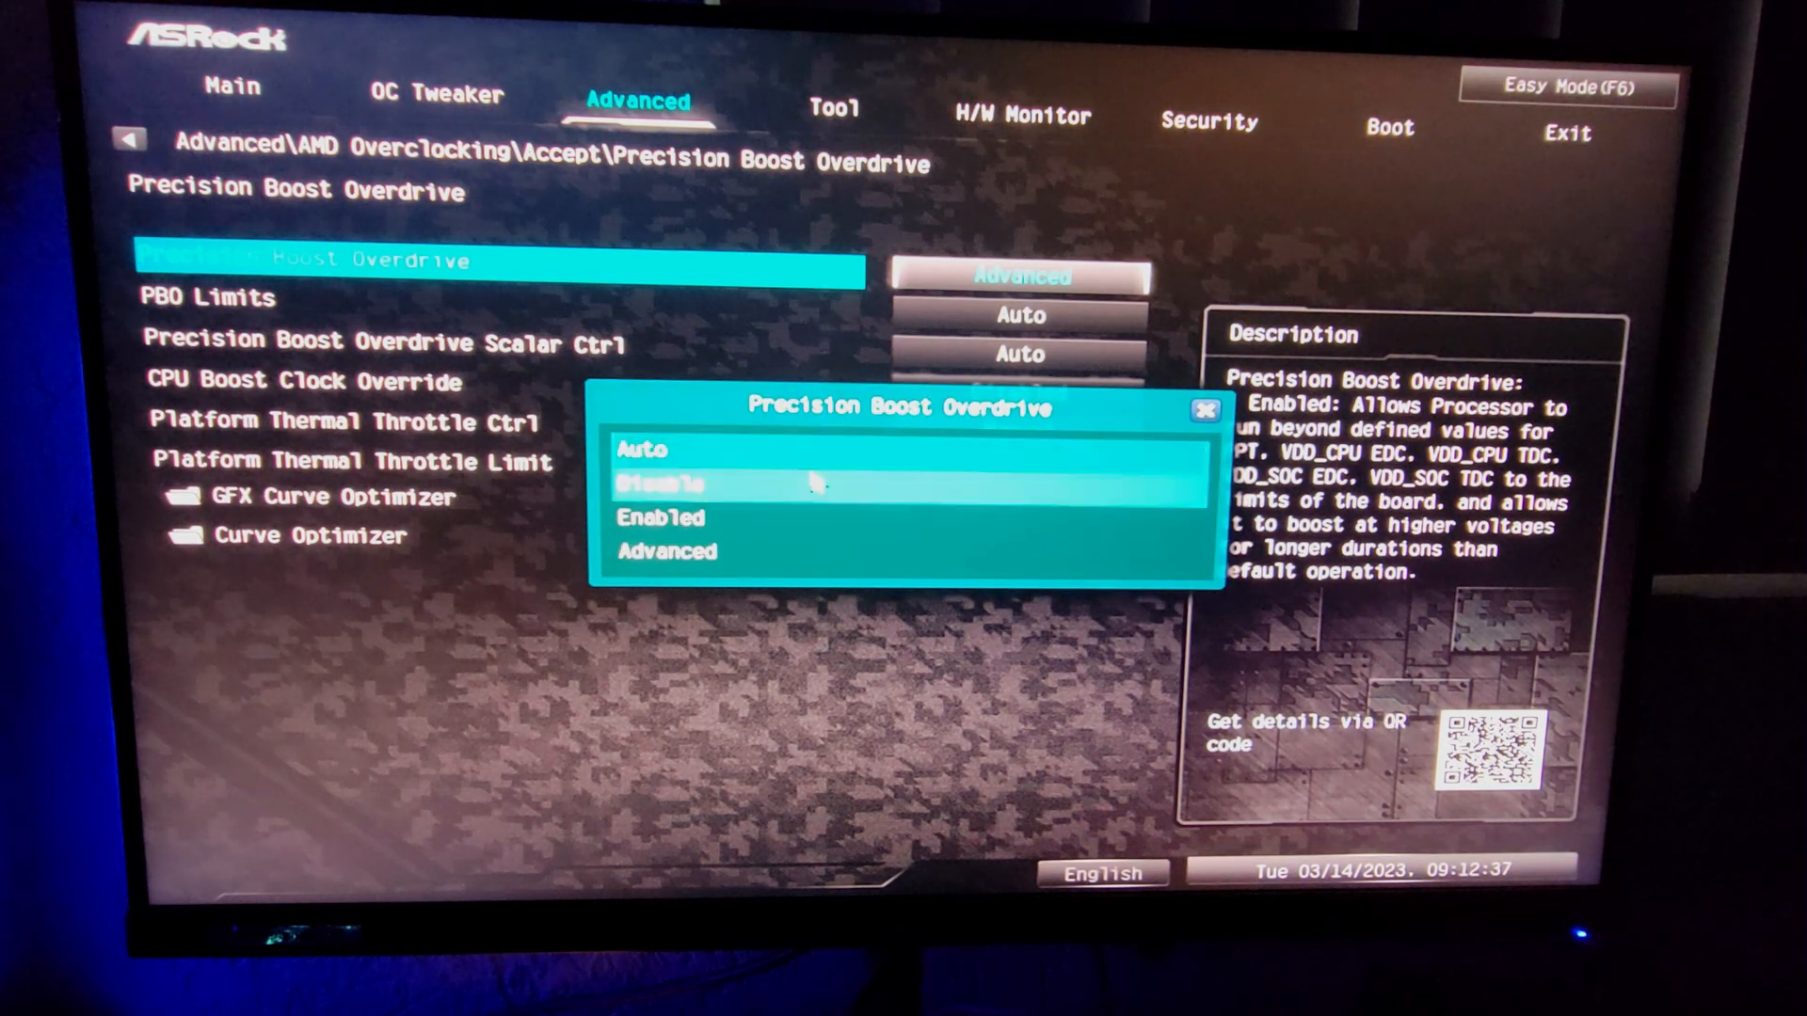
pyautogui.click(765, 560)
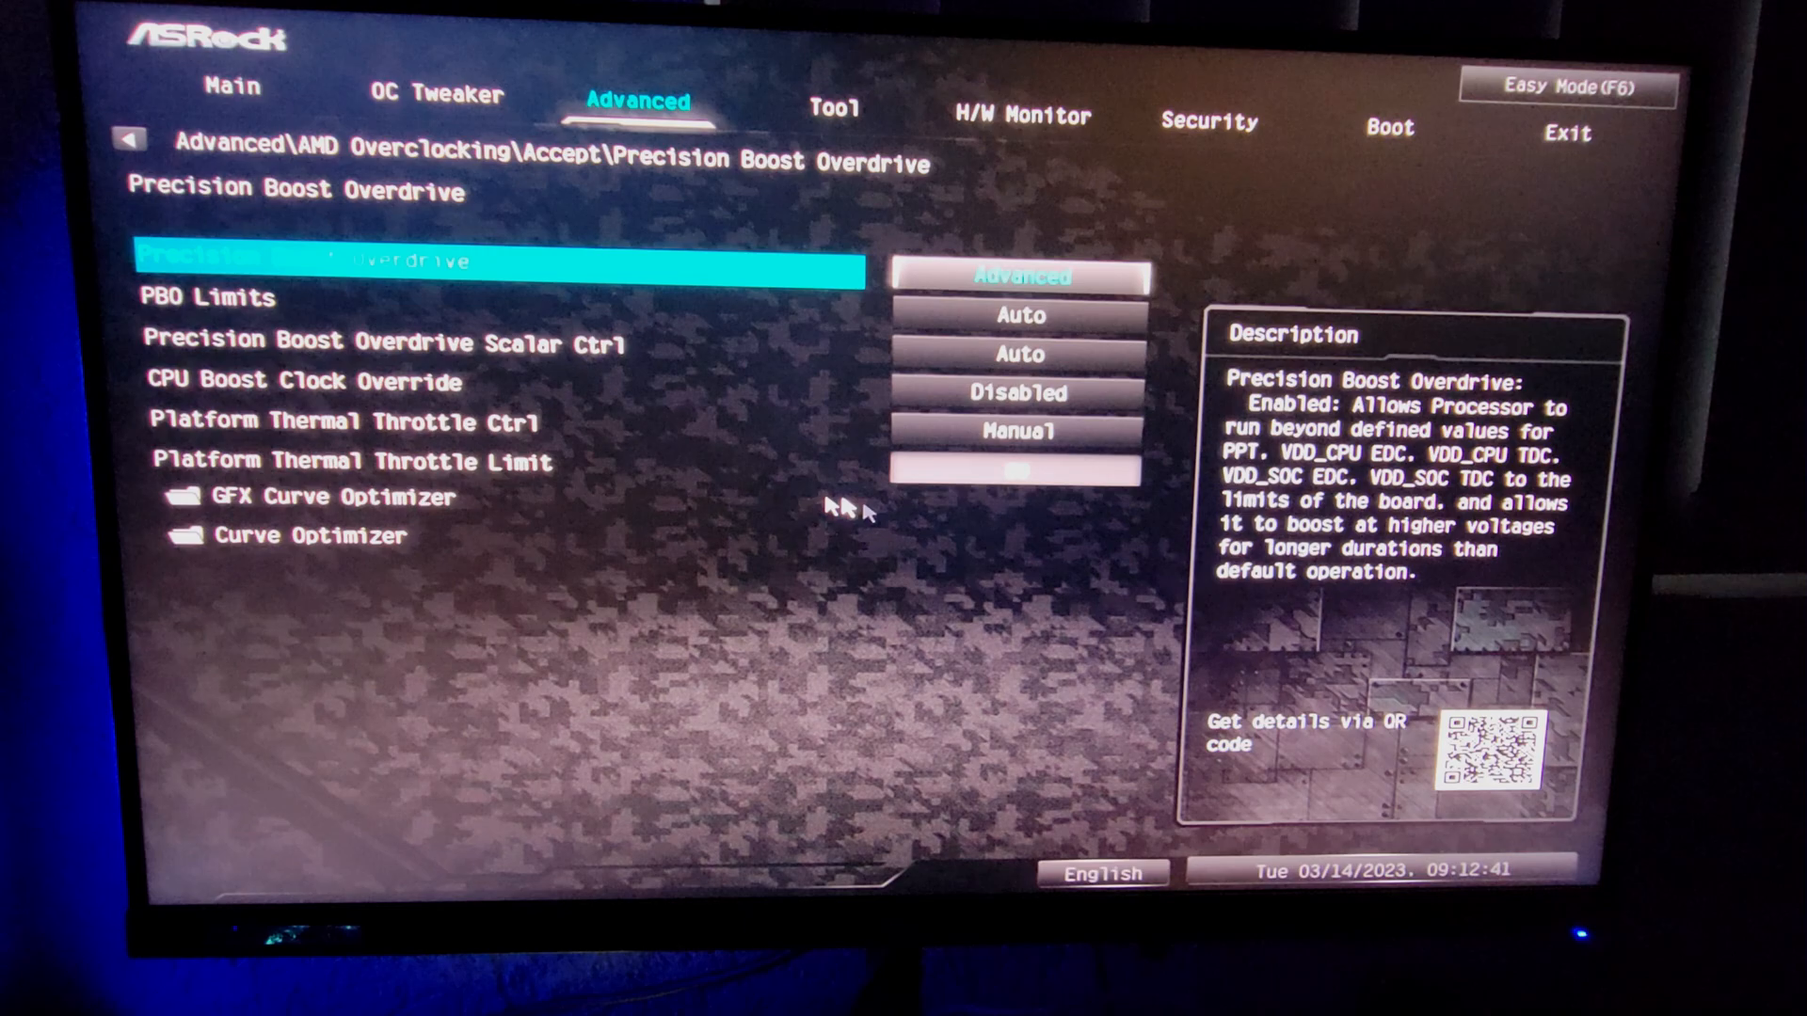
# Review the Per Core Curve Optimizer rows, cores 0–7 Negative with magnitudes 20–25.
pyautogui.click(321, 540)
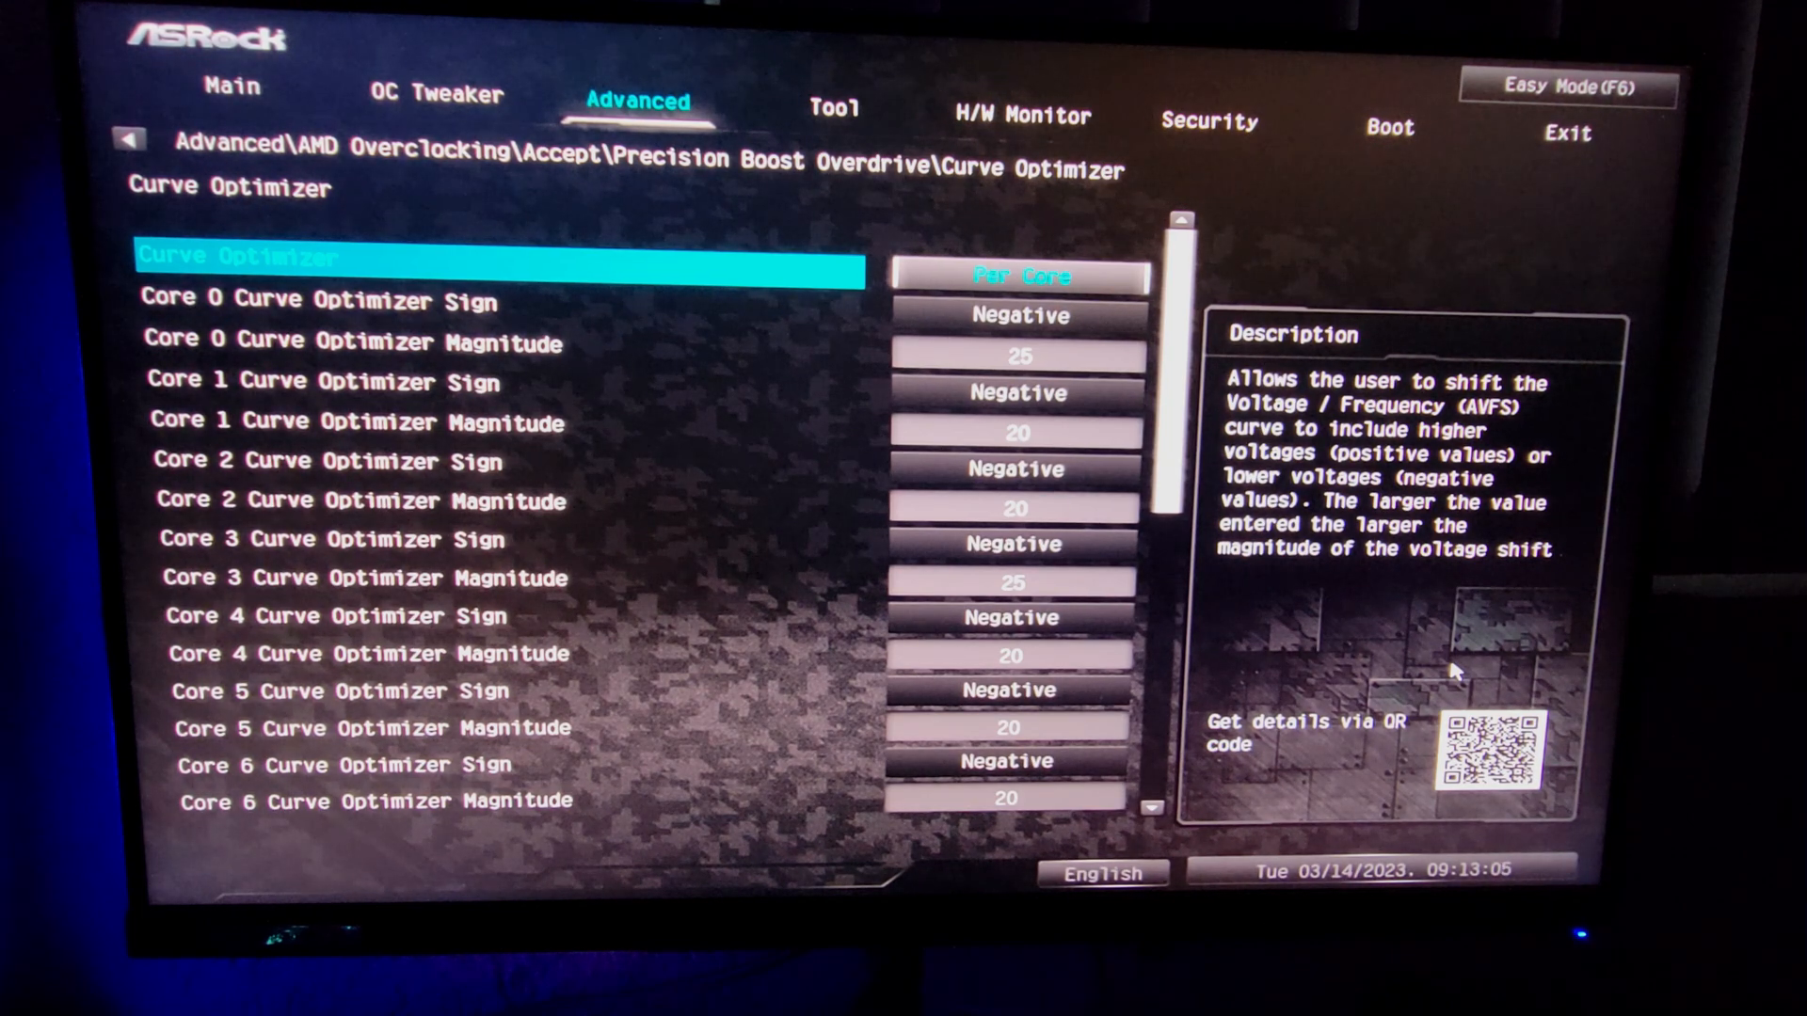
pyautogui.press('Down')
pyautogui.press('Down')
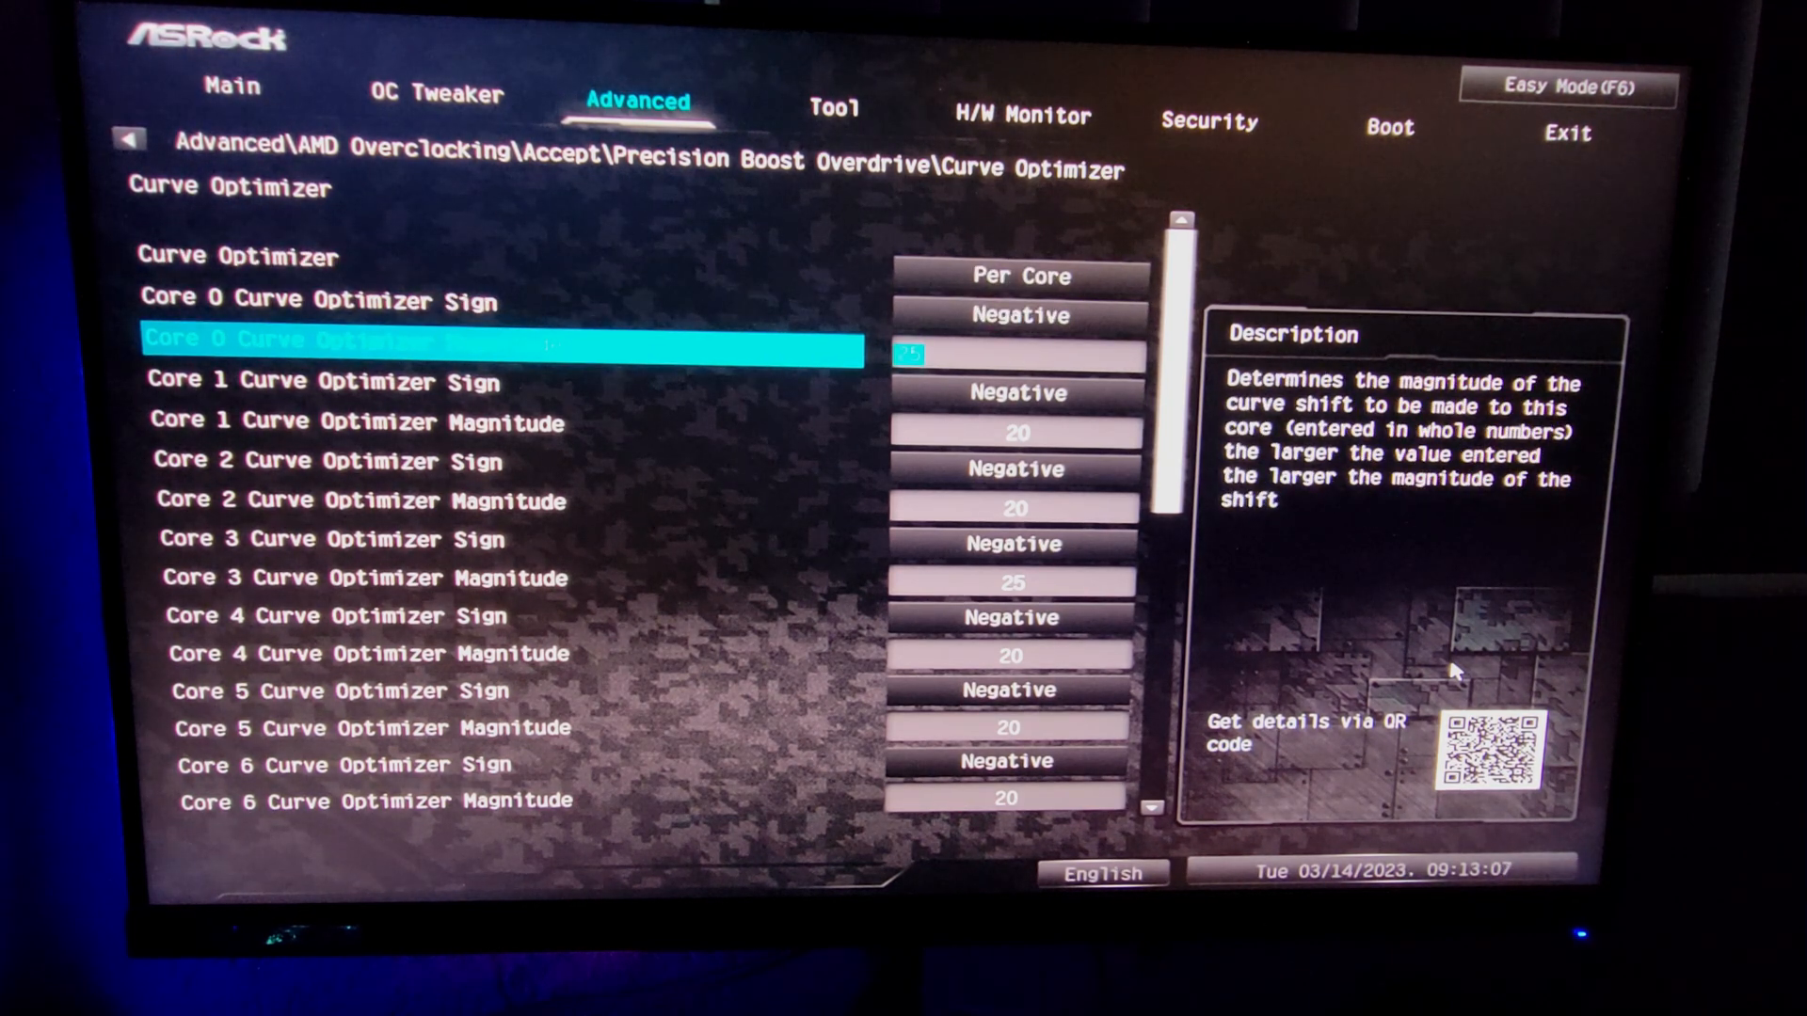
pyautogui.press('Down')
pyautogui.press('Down')
pyautogui.press('Down')
pyautogui.press('Down')
pyautogui.press('Down')
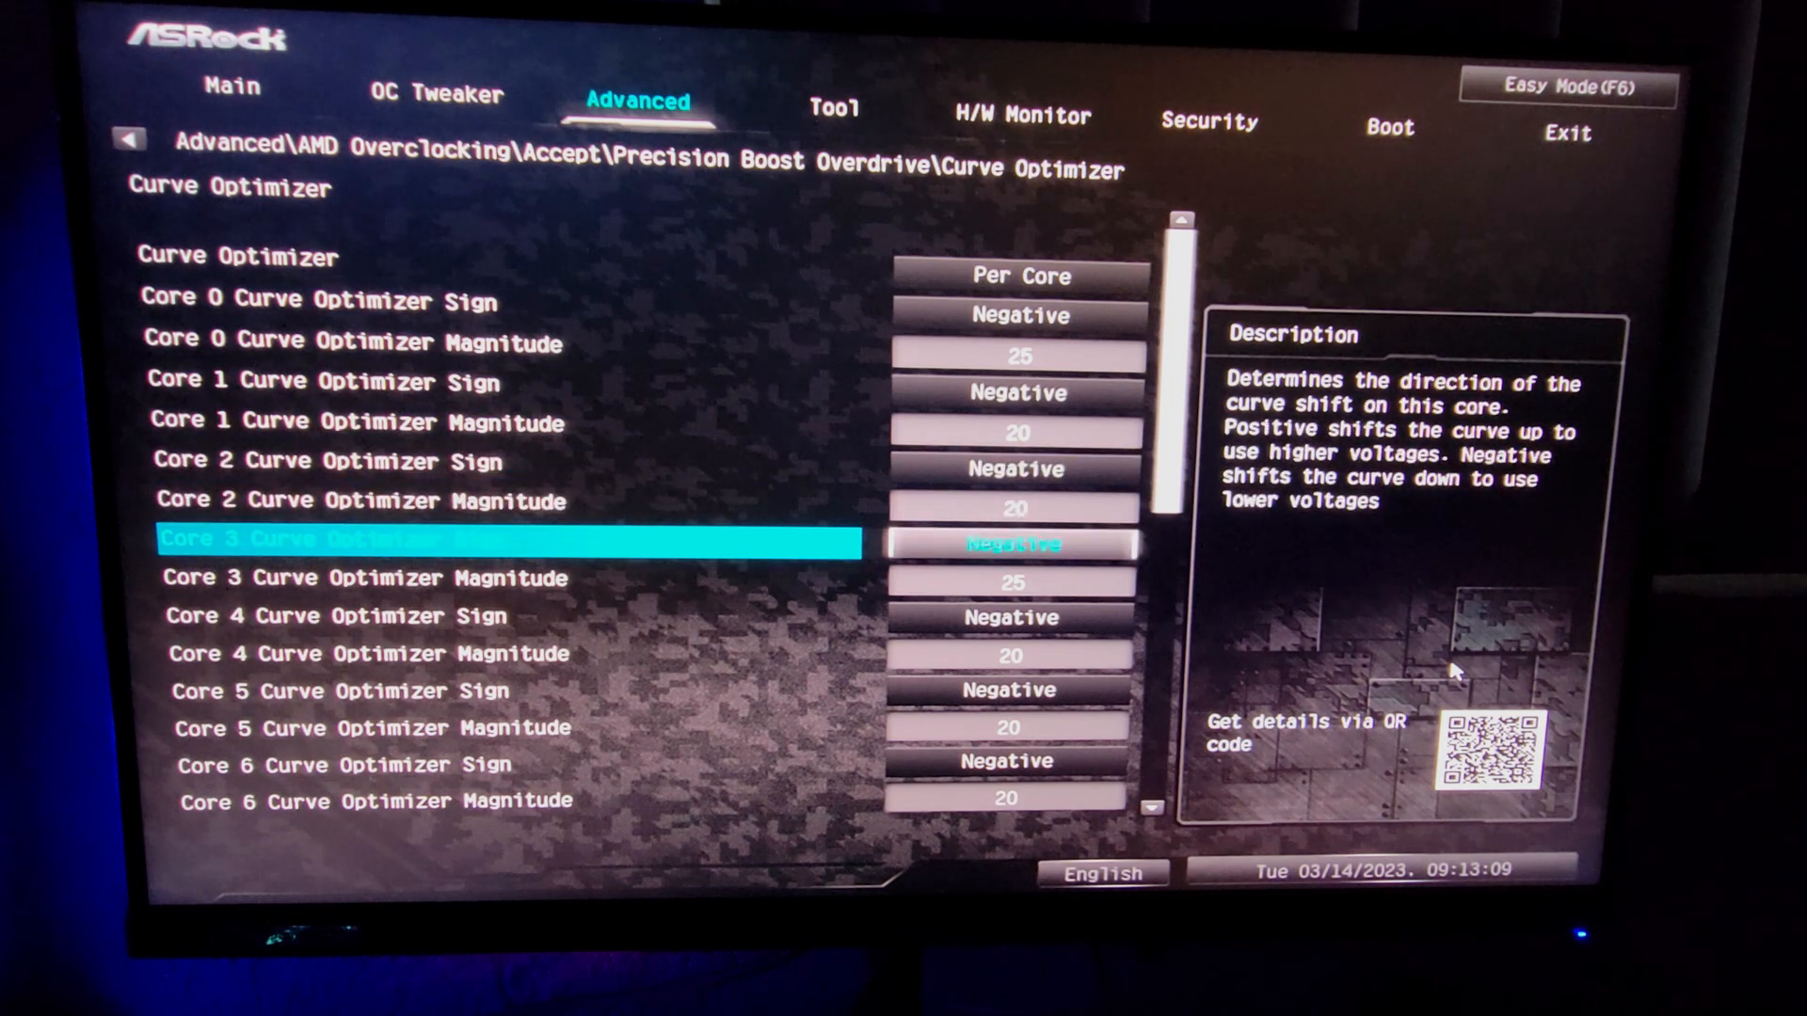
pyautogui.press('Down')
pyautogui.press('Down')
pyautogui.press('Down')
pyautogui.press('Down')
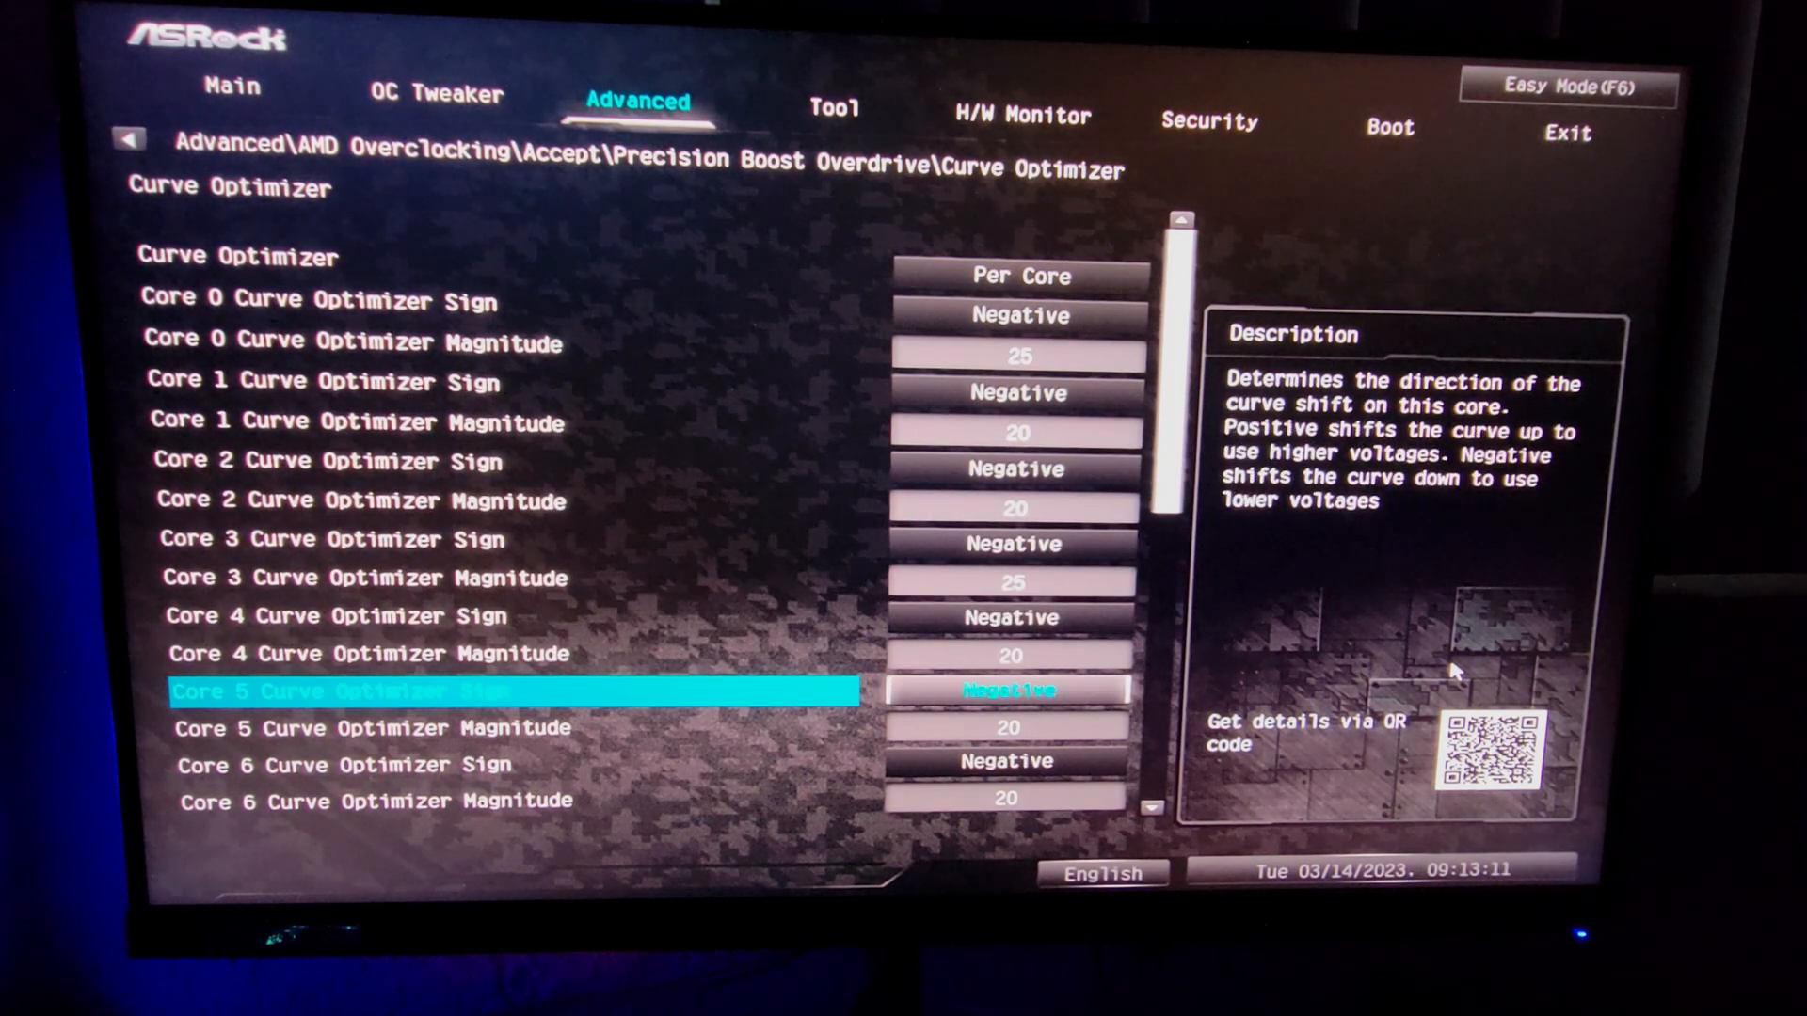
pyautogui.press('Down')
pyautogui.press('Down')
pyautogui.press('Down')
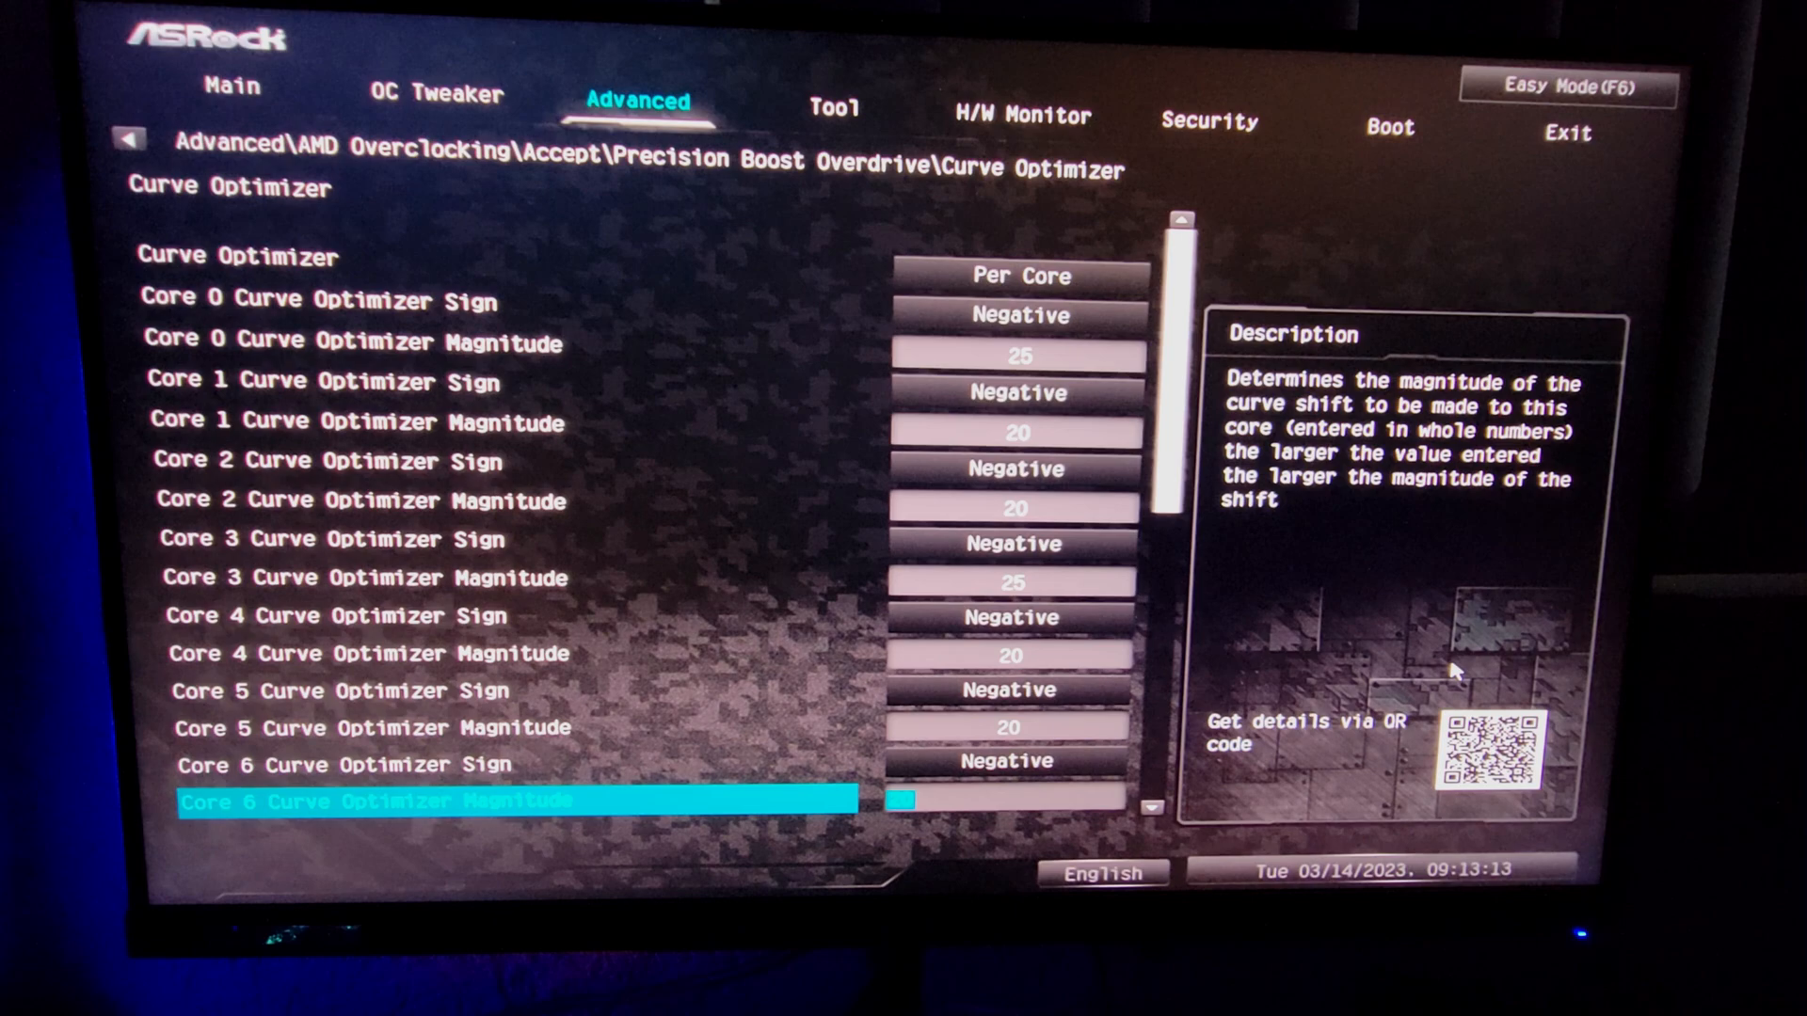
pyautogui.press('Down')
pyautogui.press('Down')
pyautogui.press('Down')
pyautogui.press('Down')
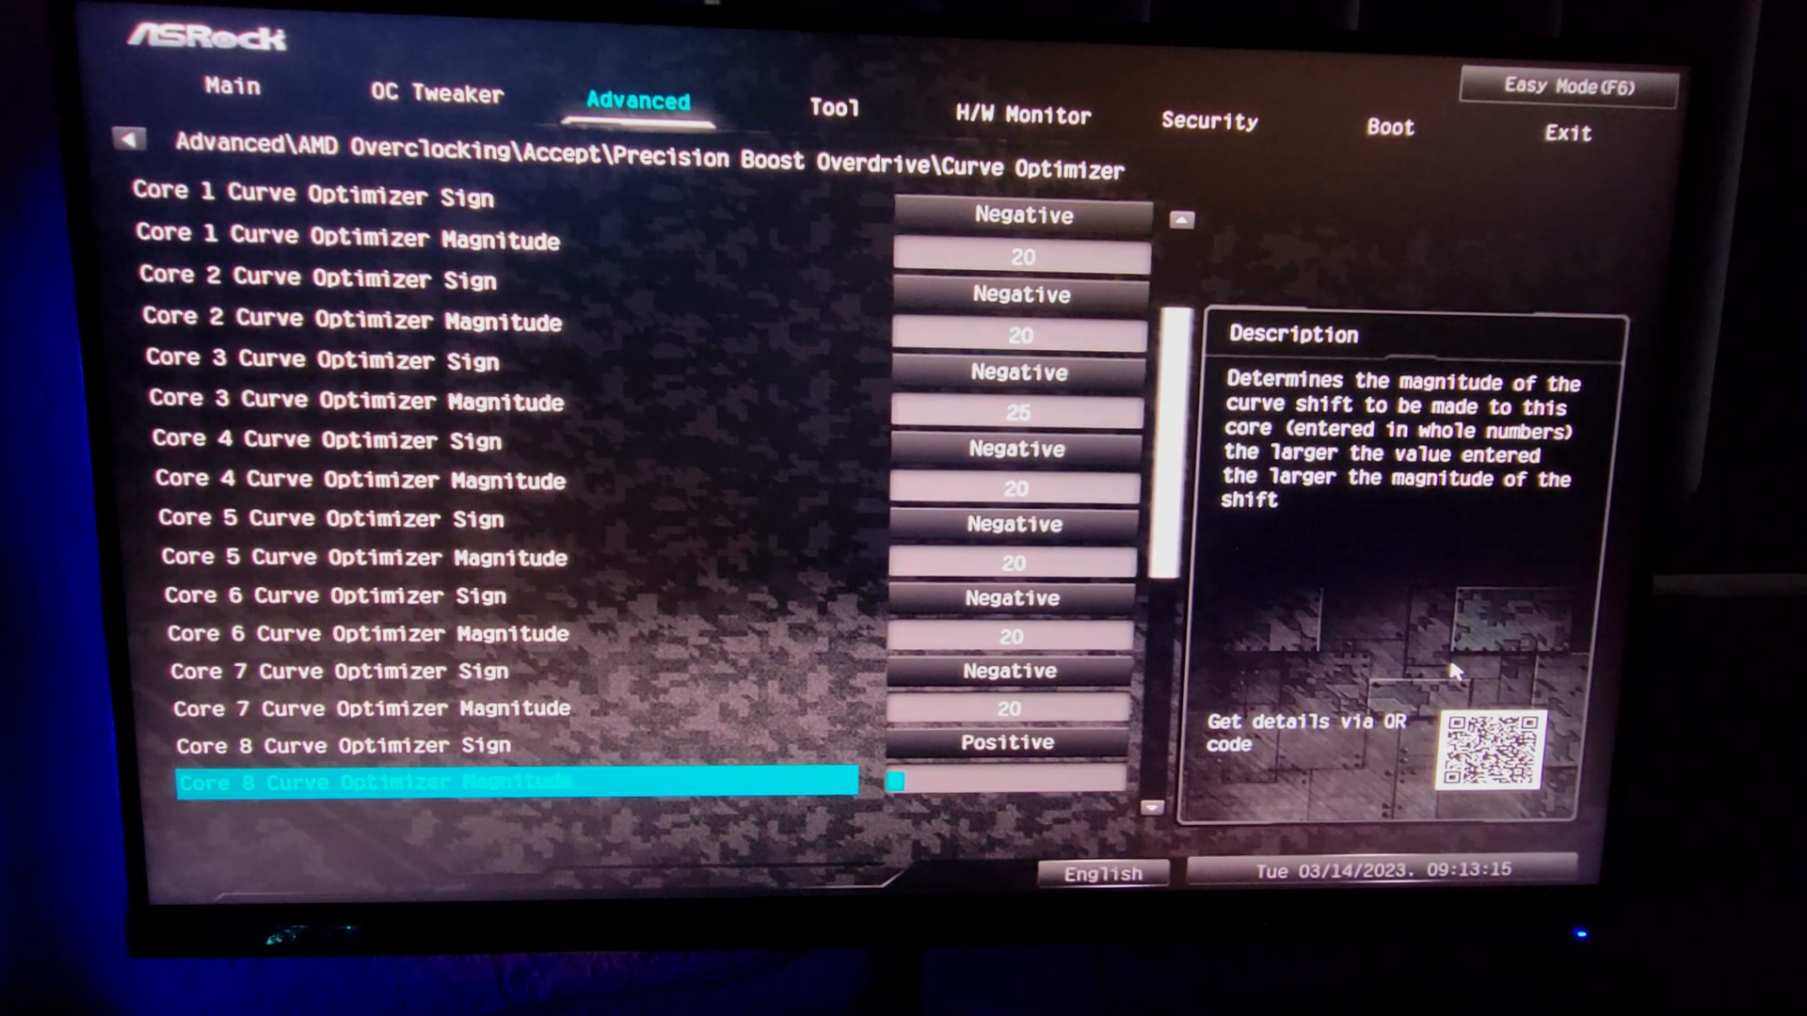
pyautogui.press('Down')
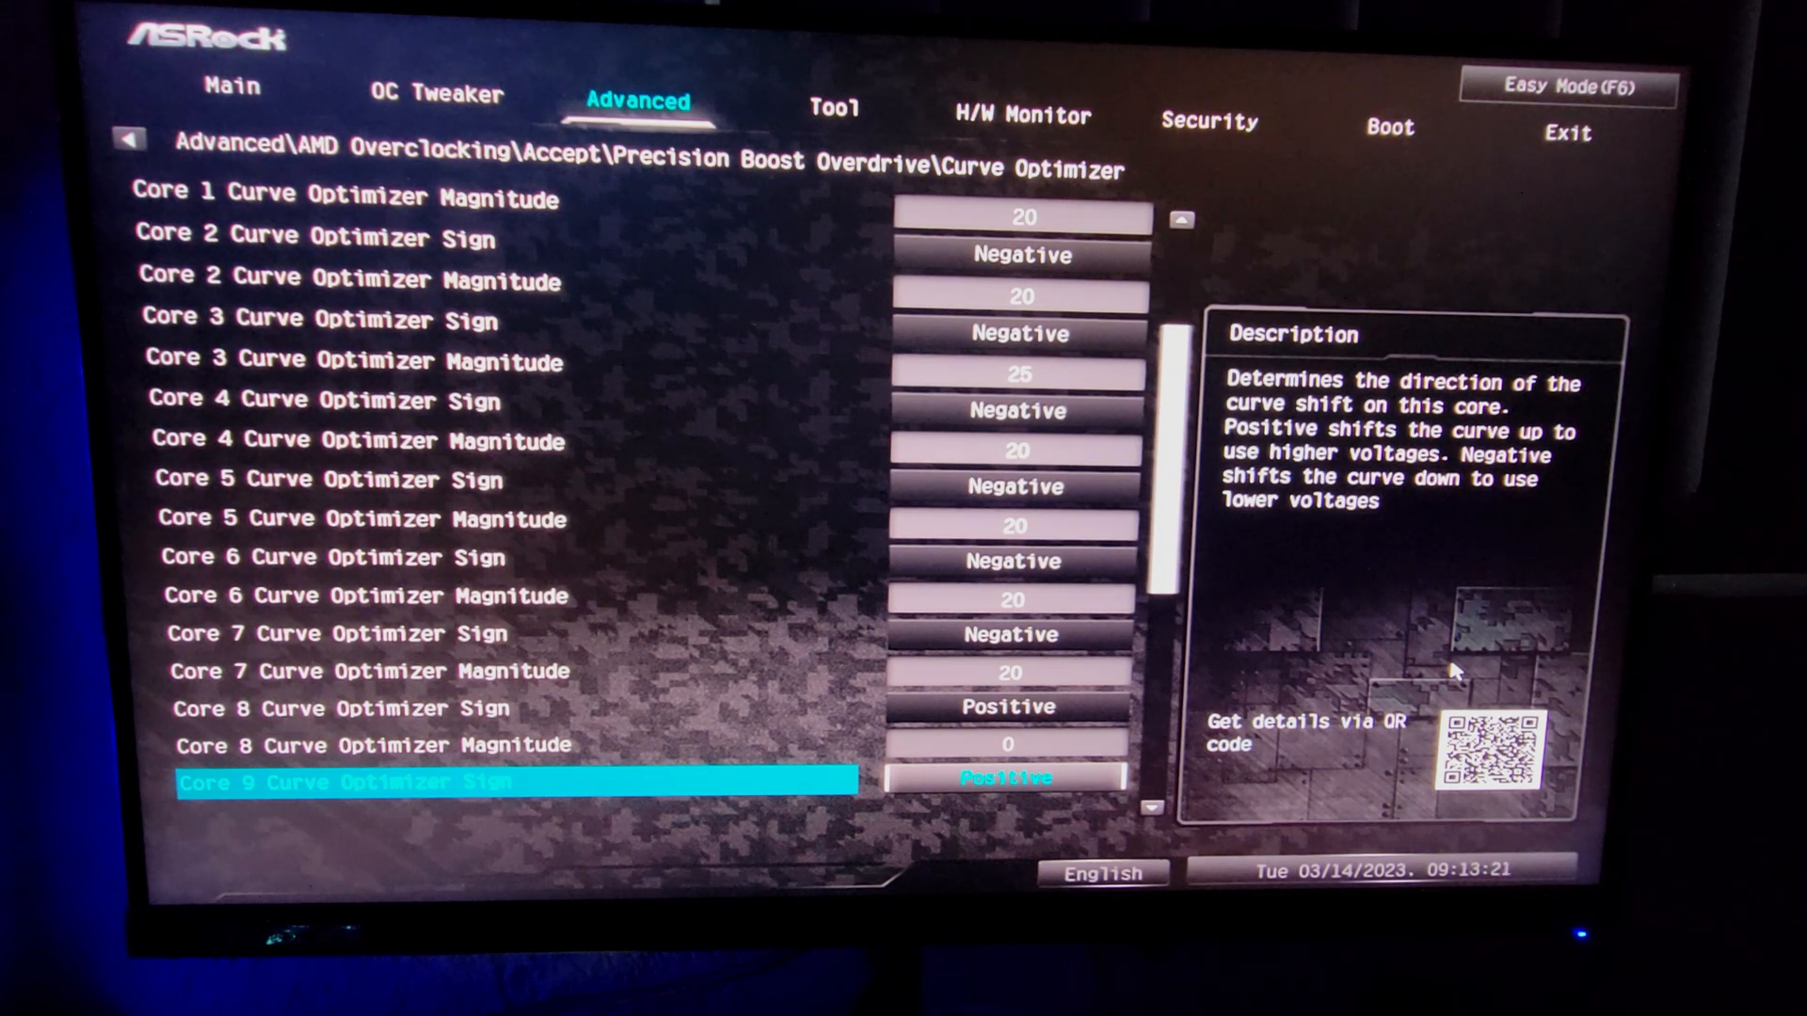
# Step through the Core 7–10 sign and magnitude rows to verify the offsets.
pyautogui.press('Up')
pyautogui.press('Up')
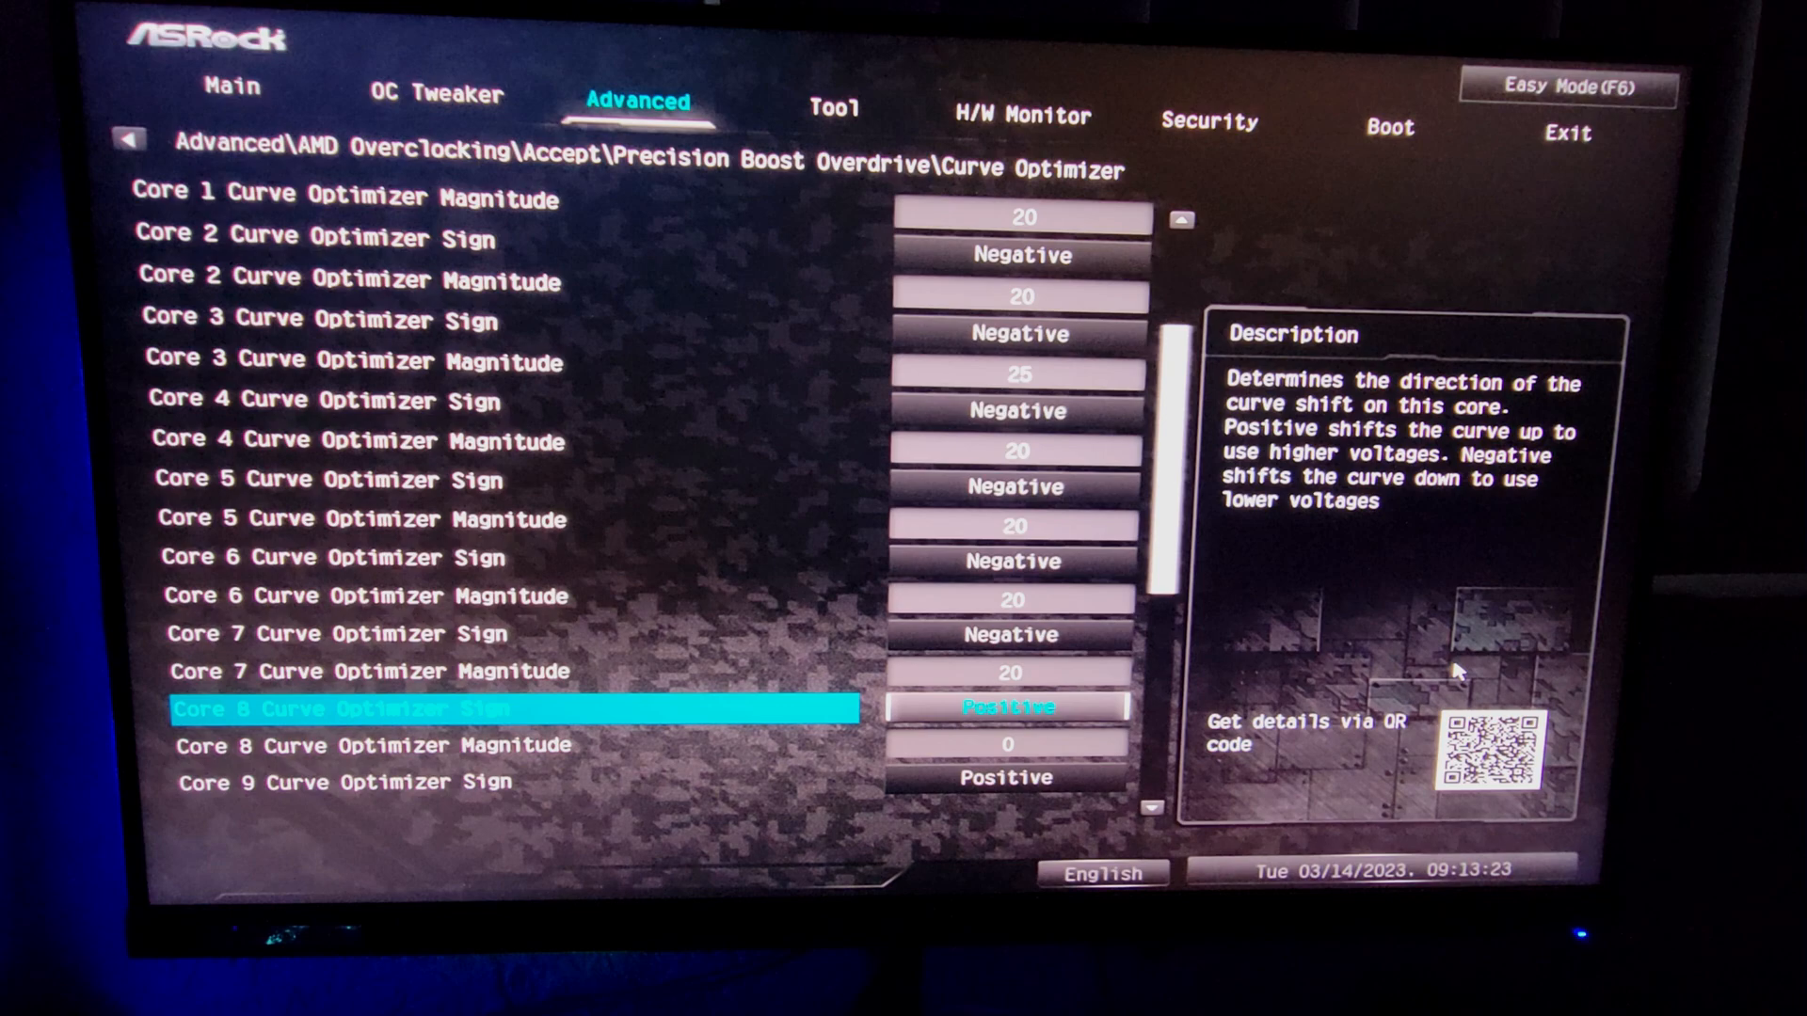
pyautogui.press('Up')
pyautogui.write('1')
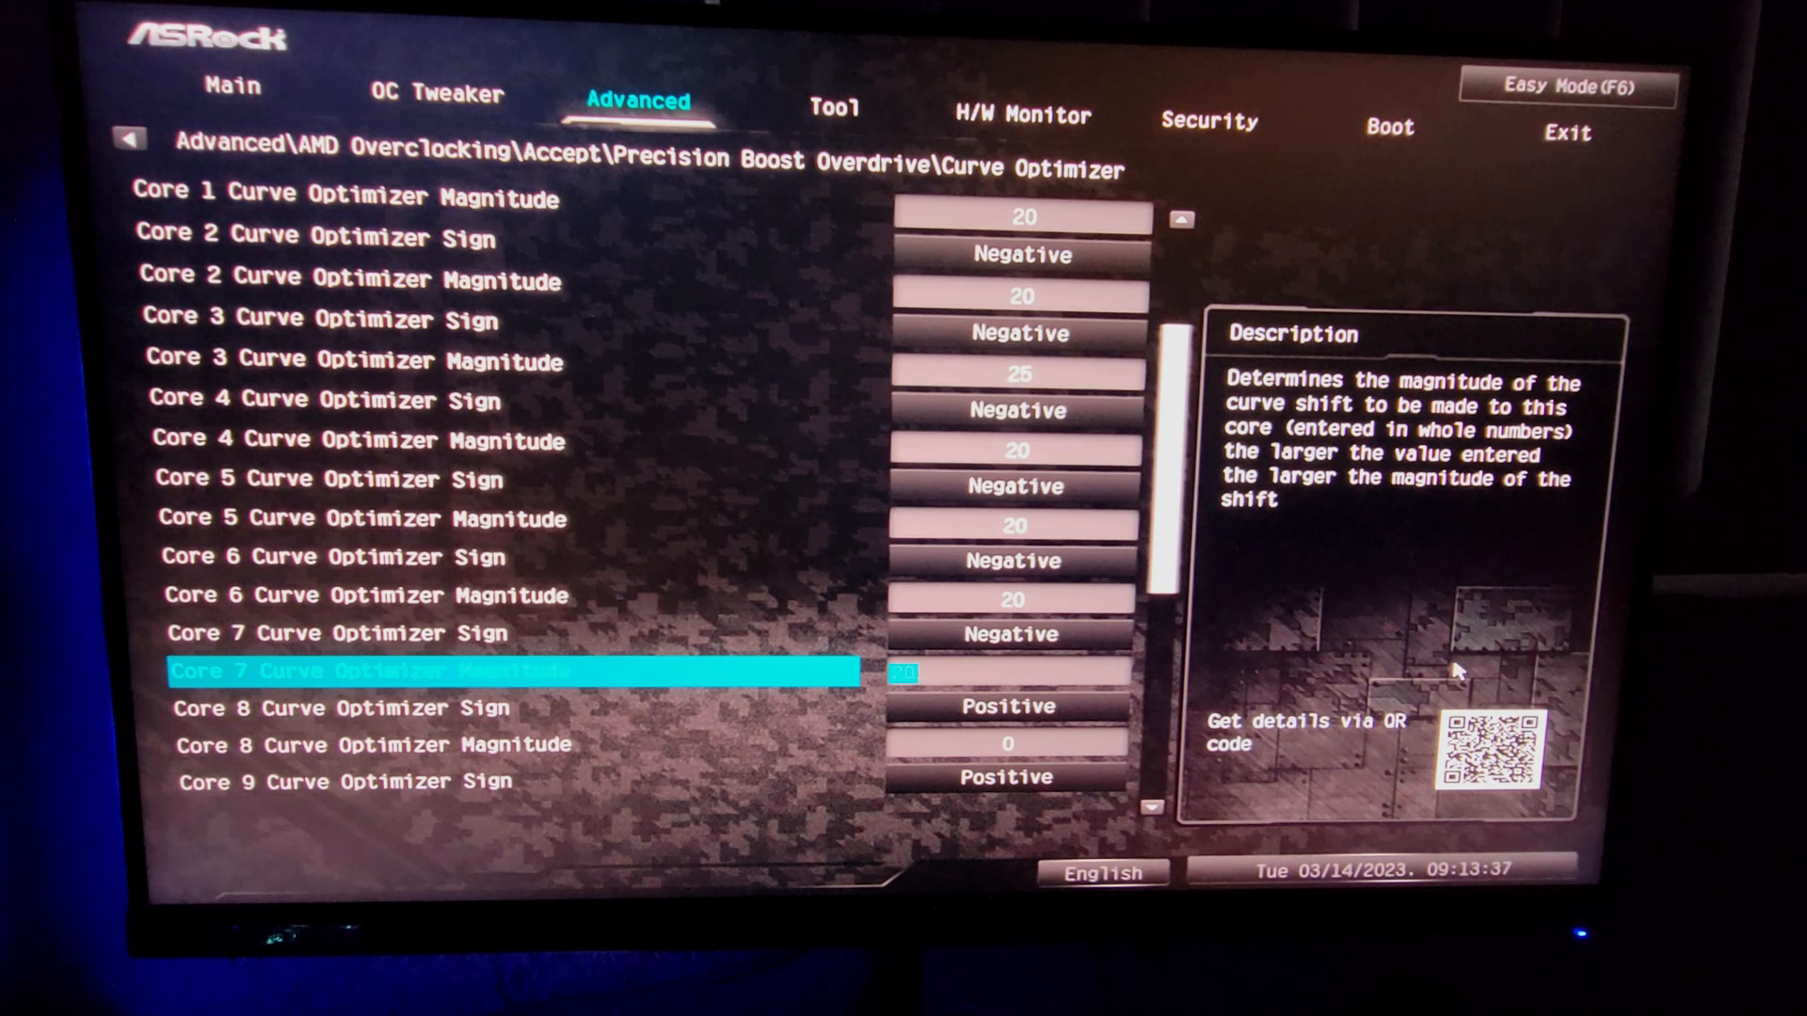
pyautogui.press('Down')
pyautogui.press('Down')
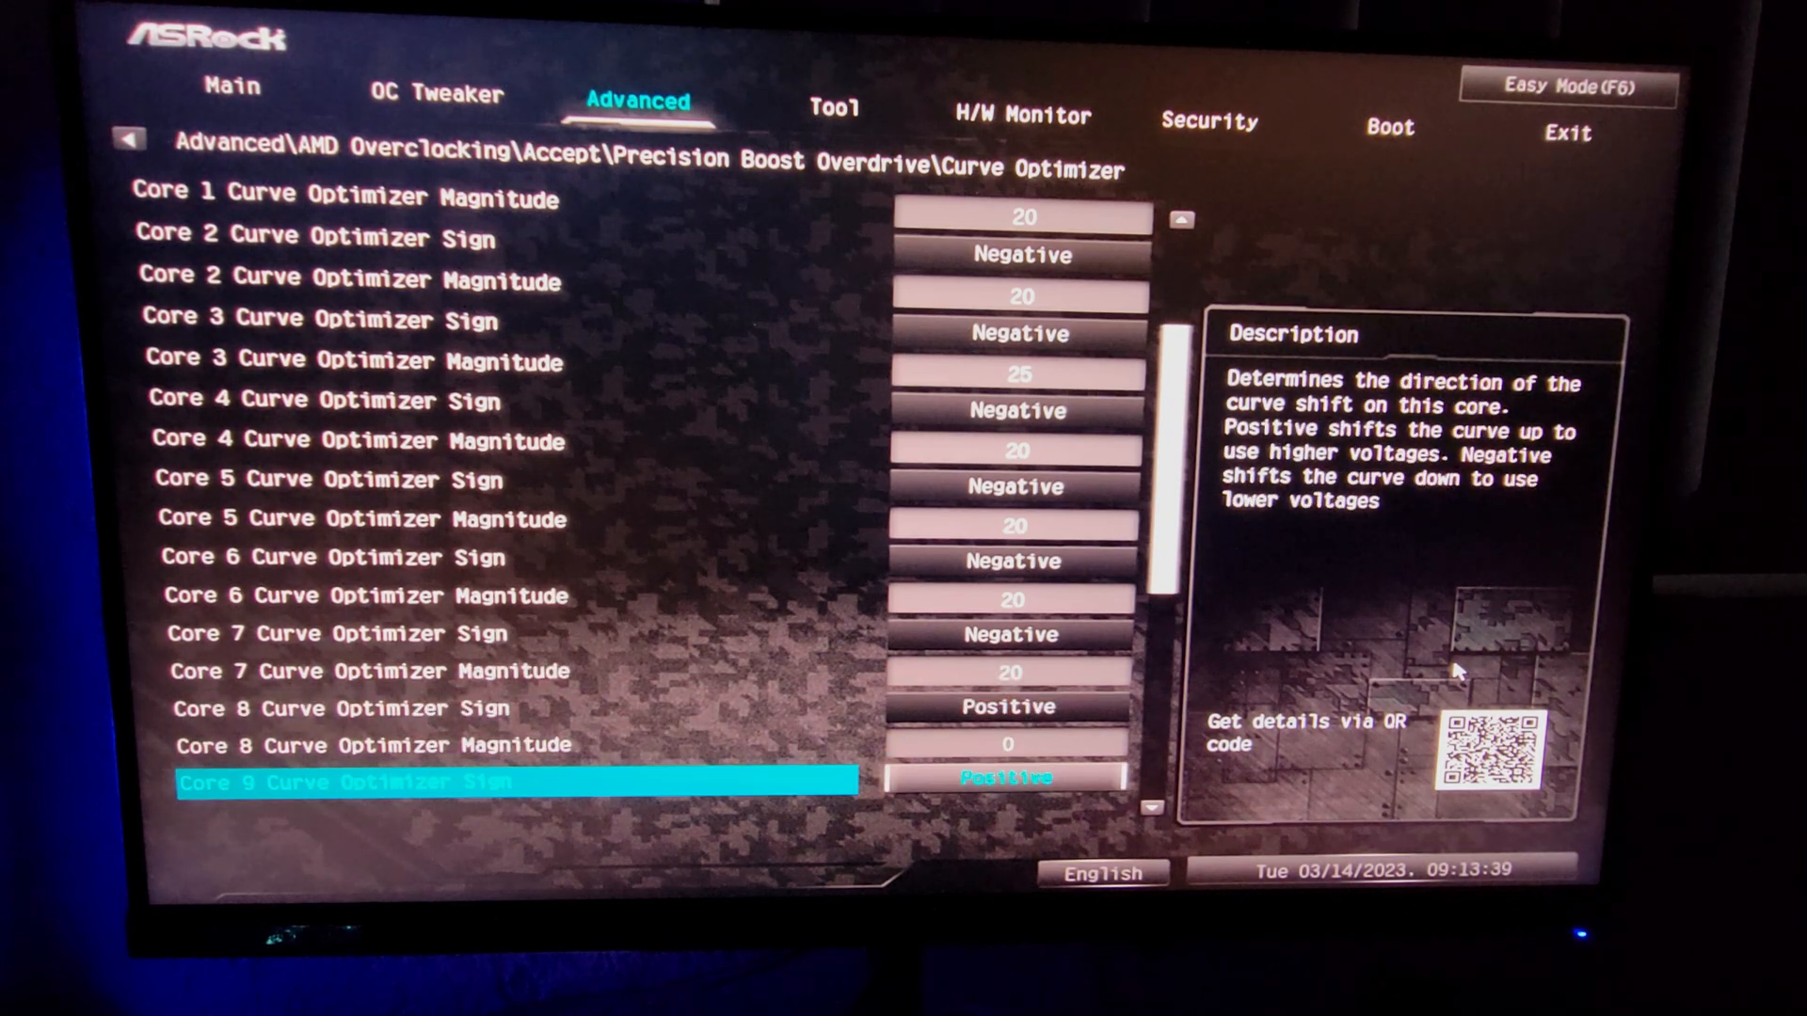
pyautogui.press('Down')
pyautogui.press('Down')
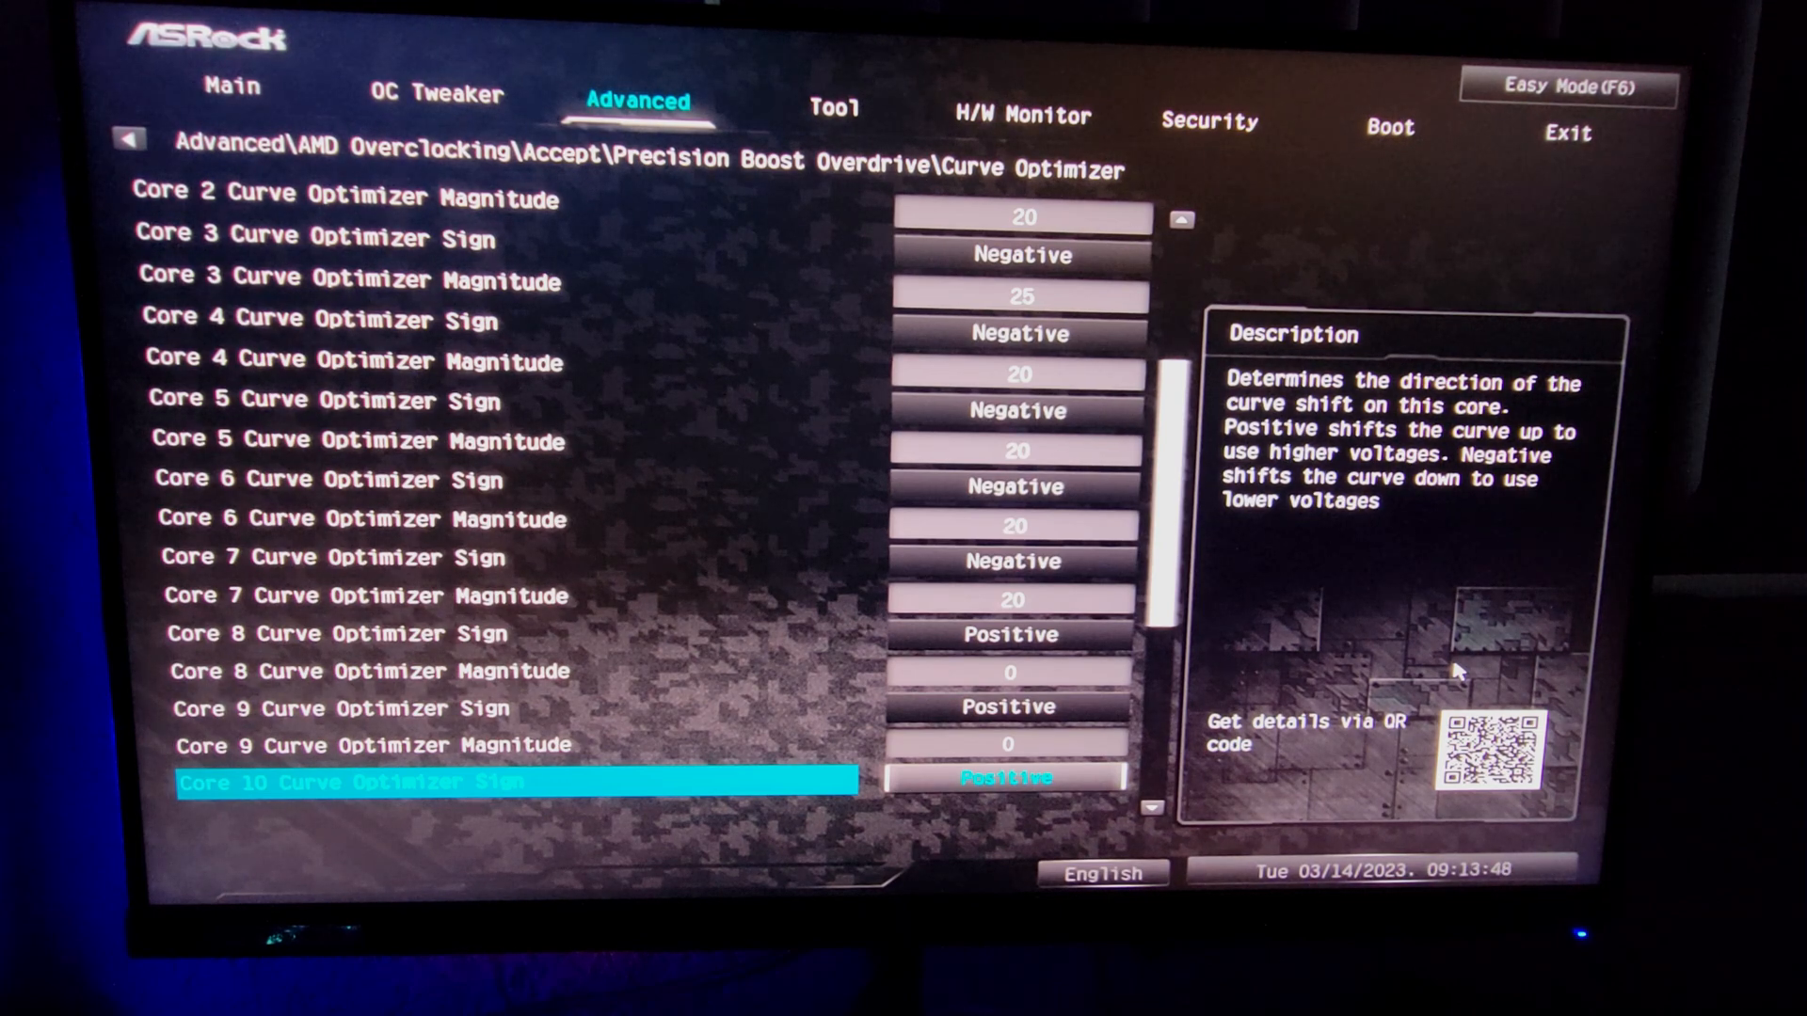
pyautogui.press('Up')
pyautogui.press('Up')
pyautogui.press('Up')
pyautogui.press('Up')
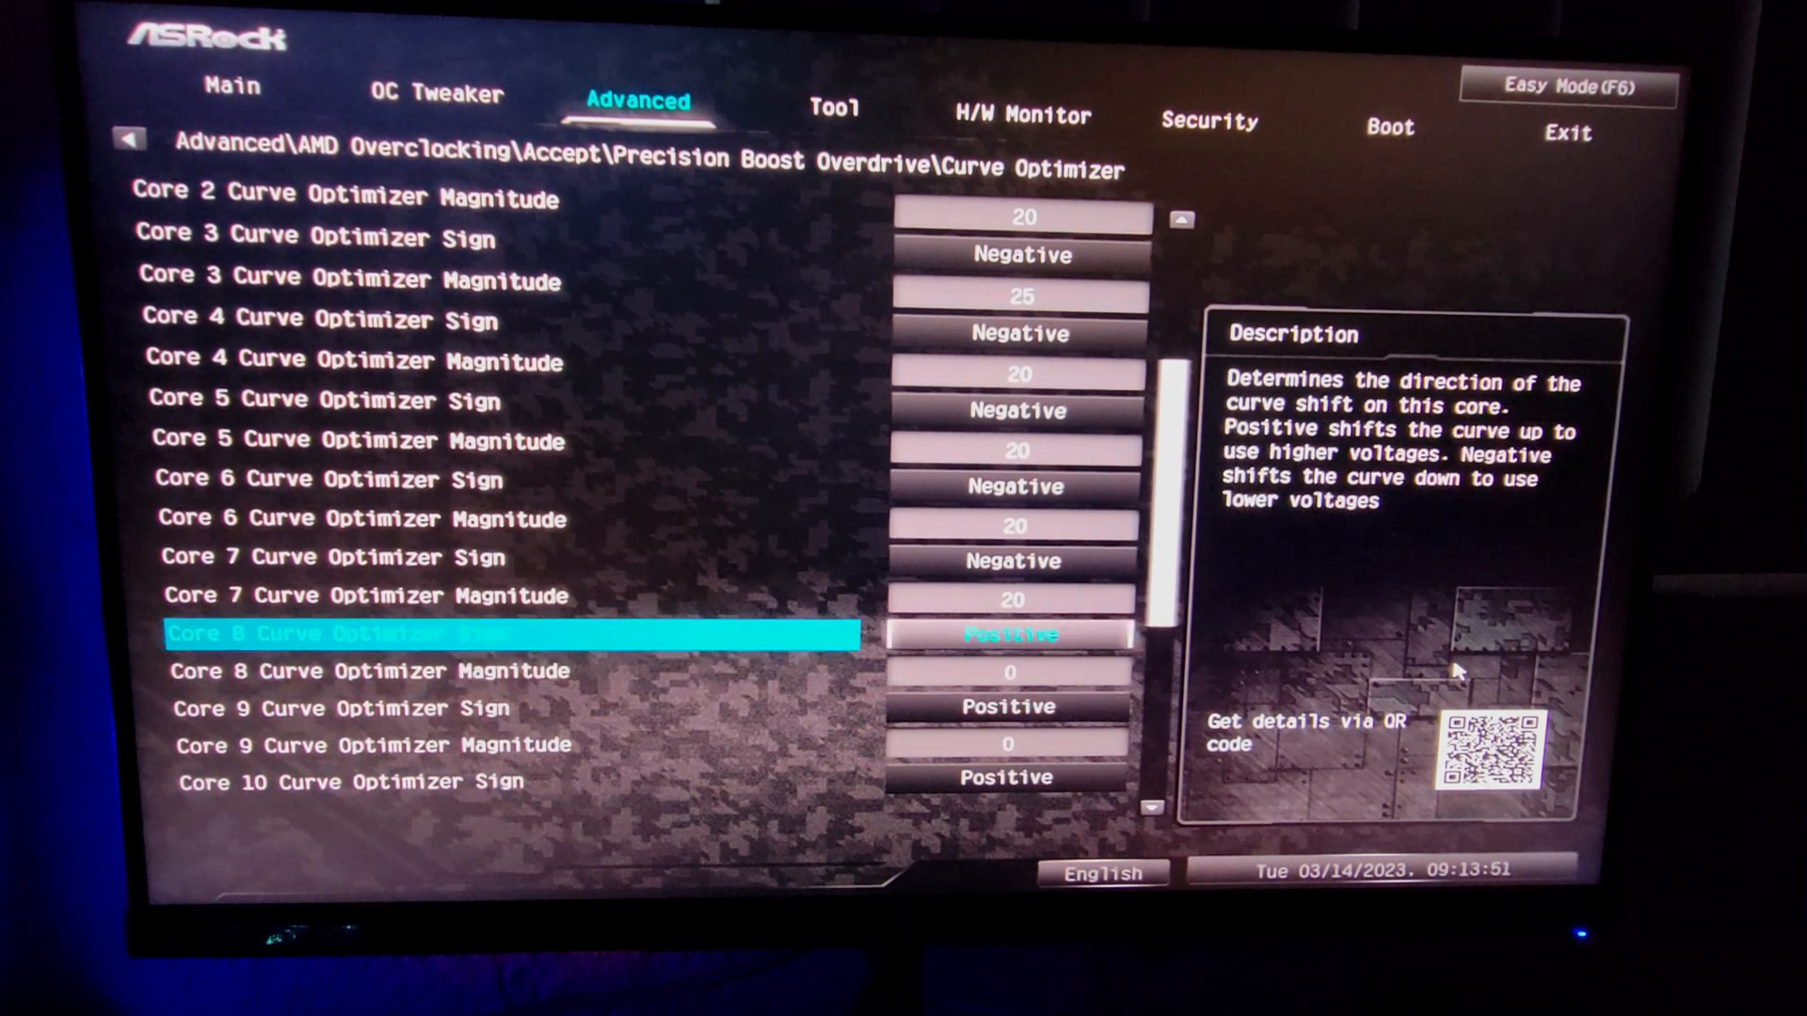
pyautogui.press('Up')
pyautogui.press('Up')
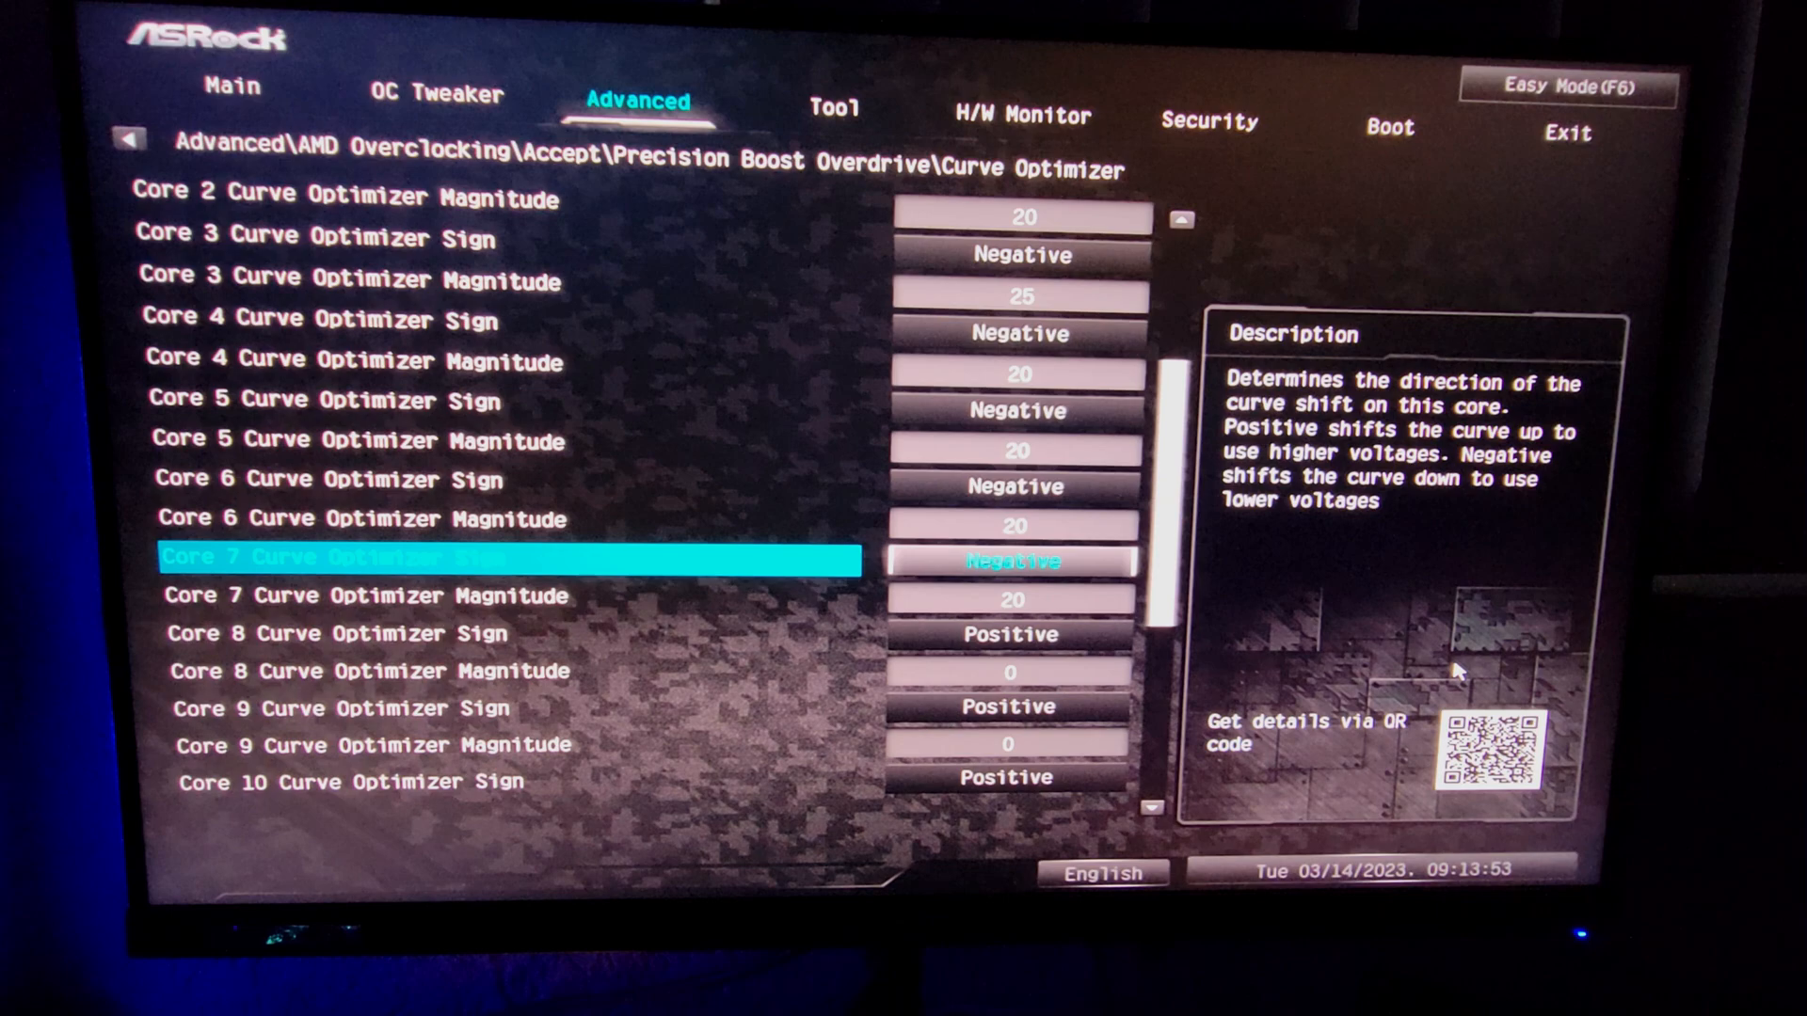
pyautogui.press('Up')
pyautogui.press('Up')
pyautogui.press('Up')
pyautogui.press('Up')
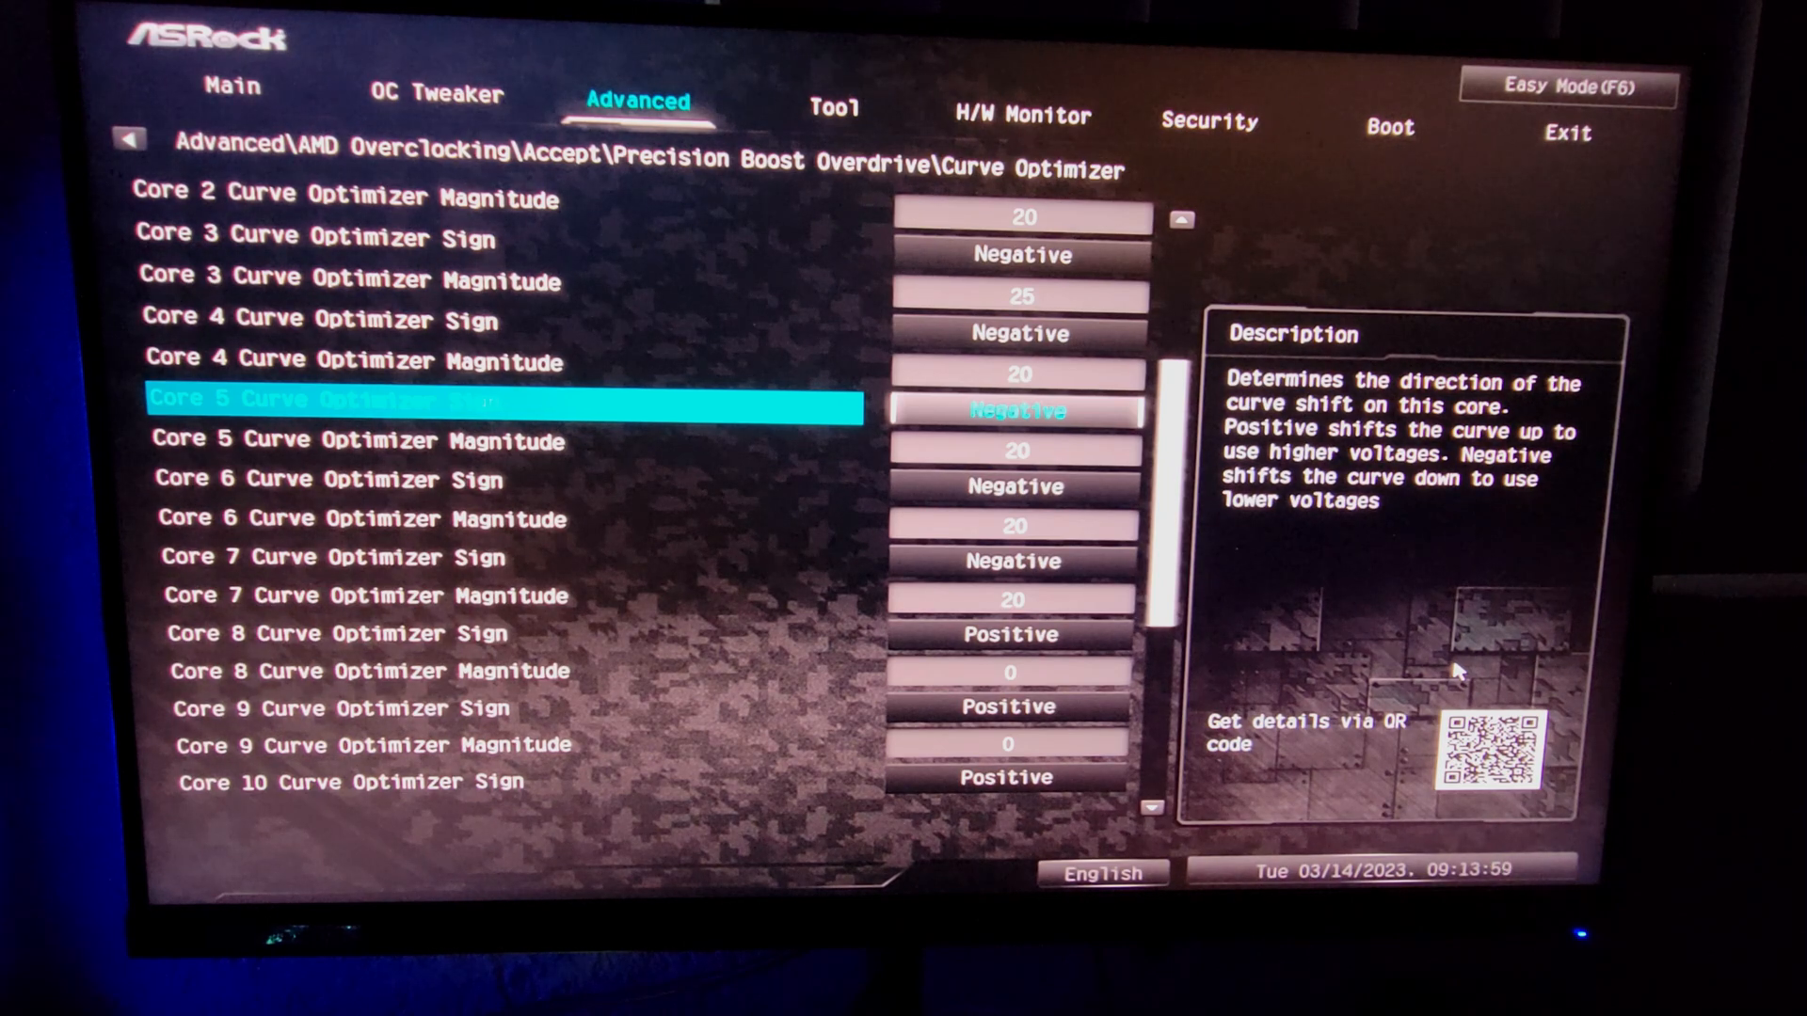
pyautogui.press('Up')
pyautogui.press('Up')
pyautogui.press('Up')
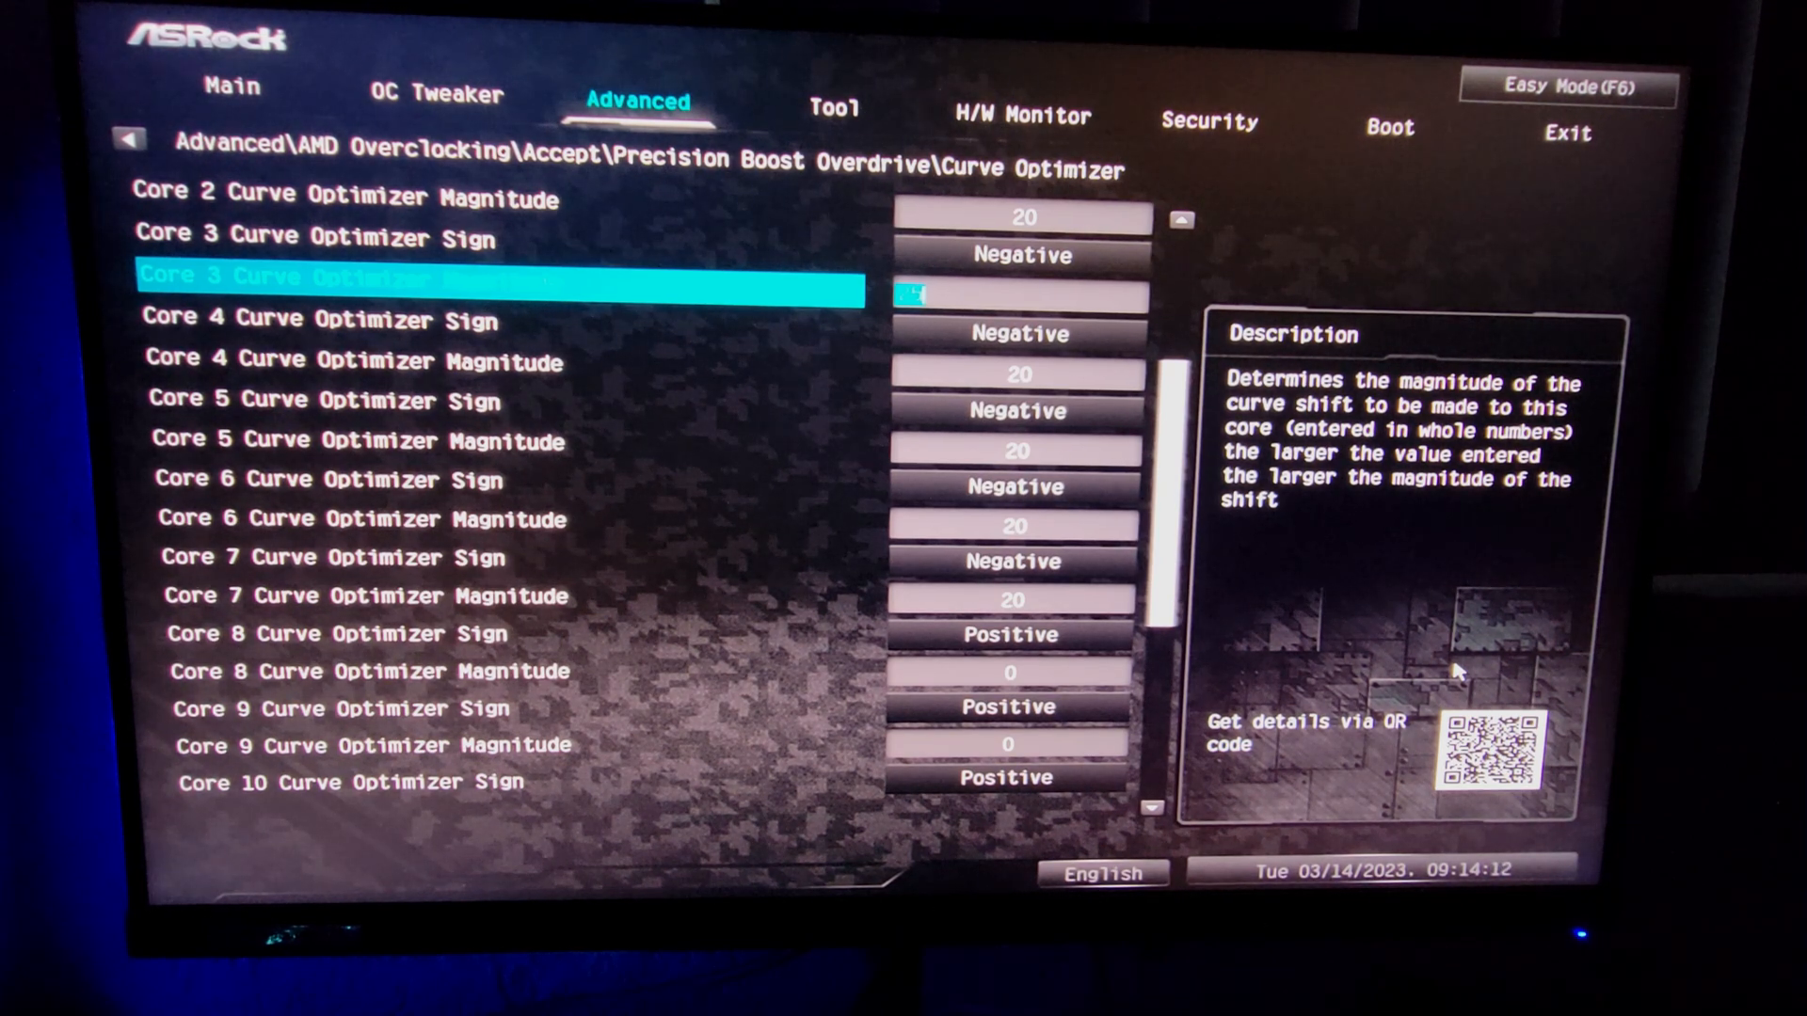
# Confirm Core 0's Curve Optimizer magnitude as 25 and leave the offsets in place.
pyautogui.press('Up')
pyautogui.press('Up')
pyautogui.press('Up')
pyautogui.press('Up')
pyautogui.press('Up')
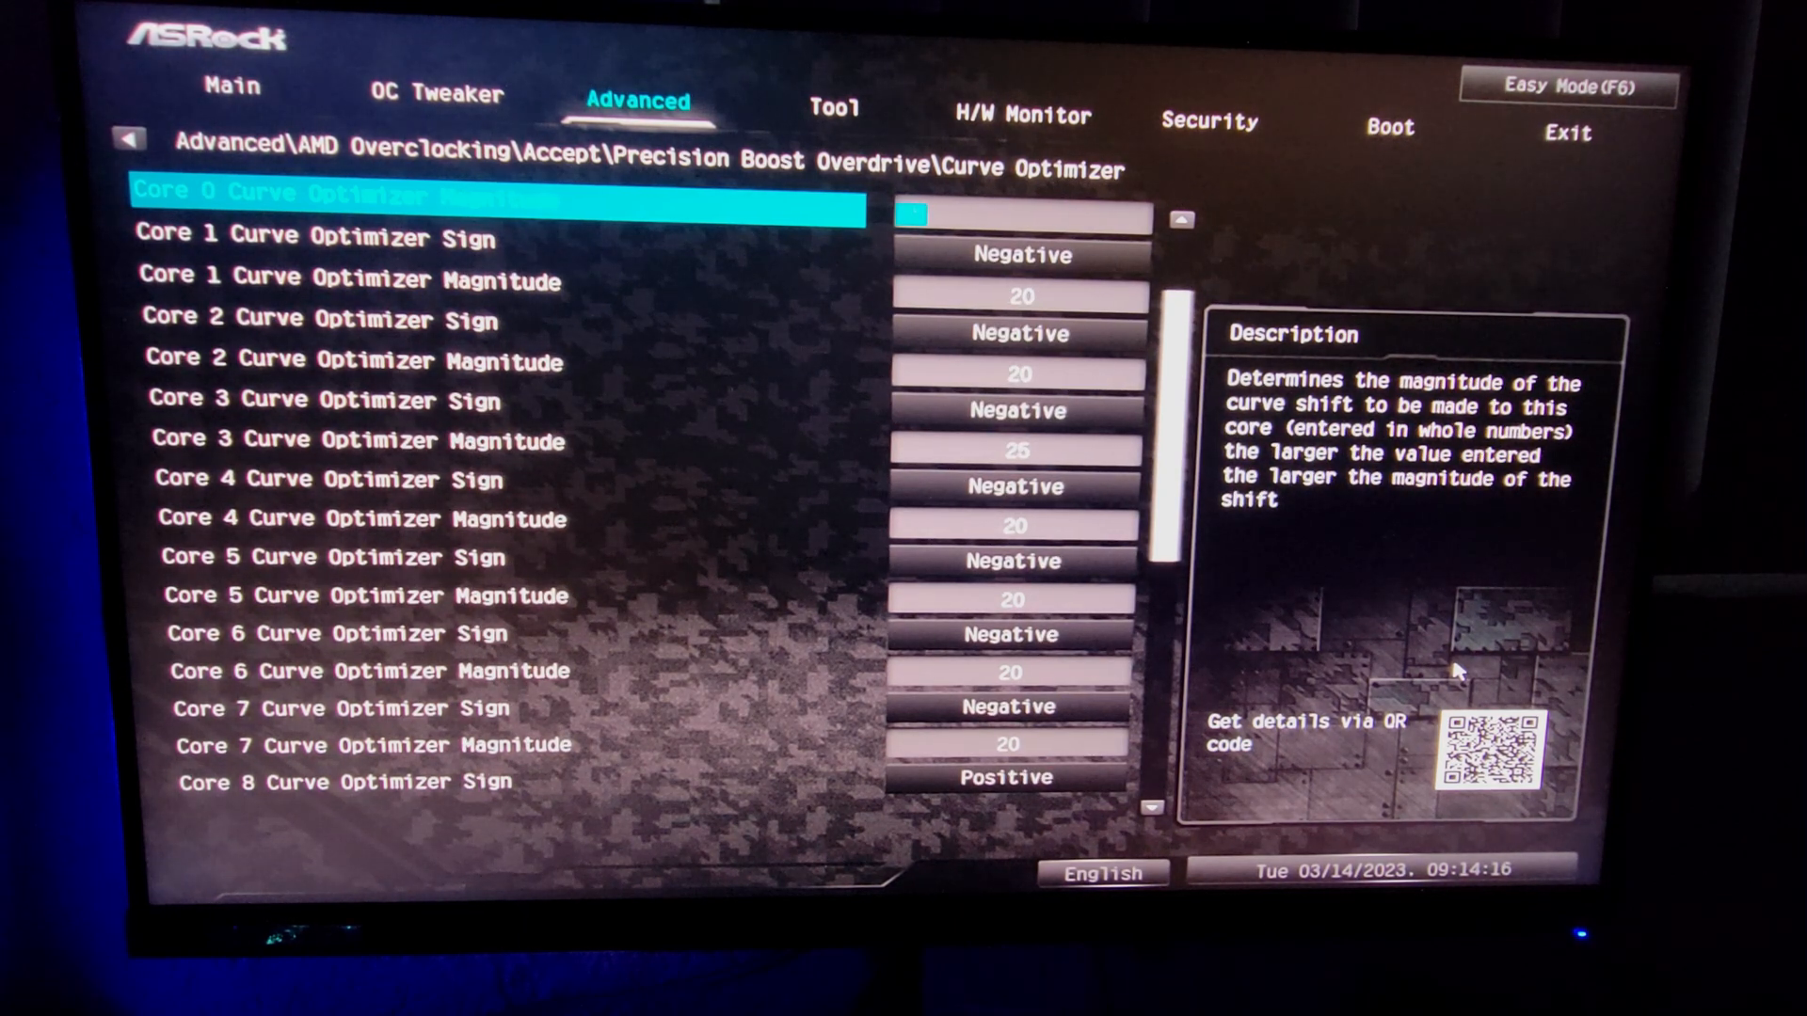
pyautogui.press('Return')
pyautogui.press('Up')
pyautogui.press('Up')
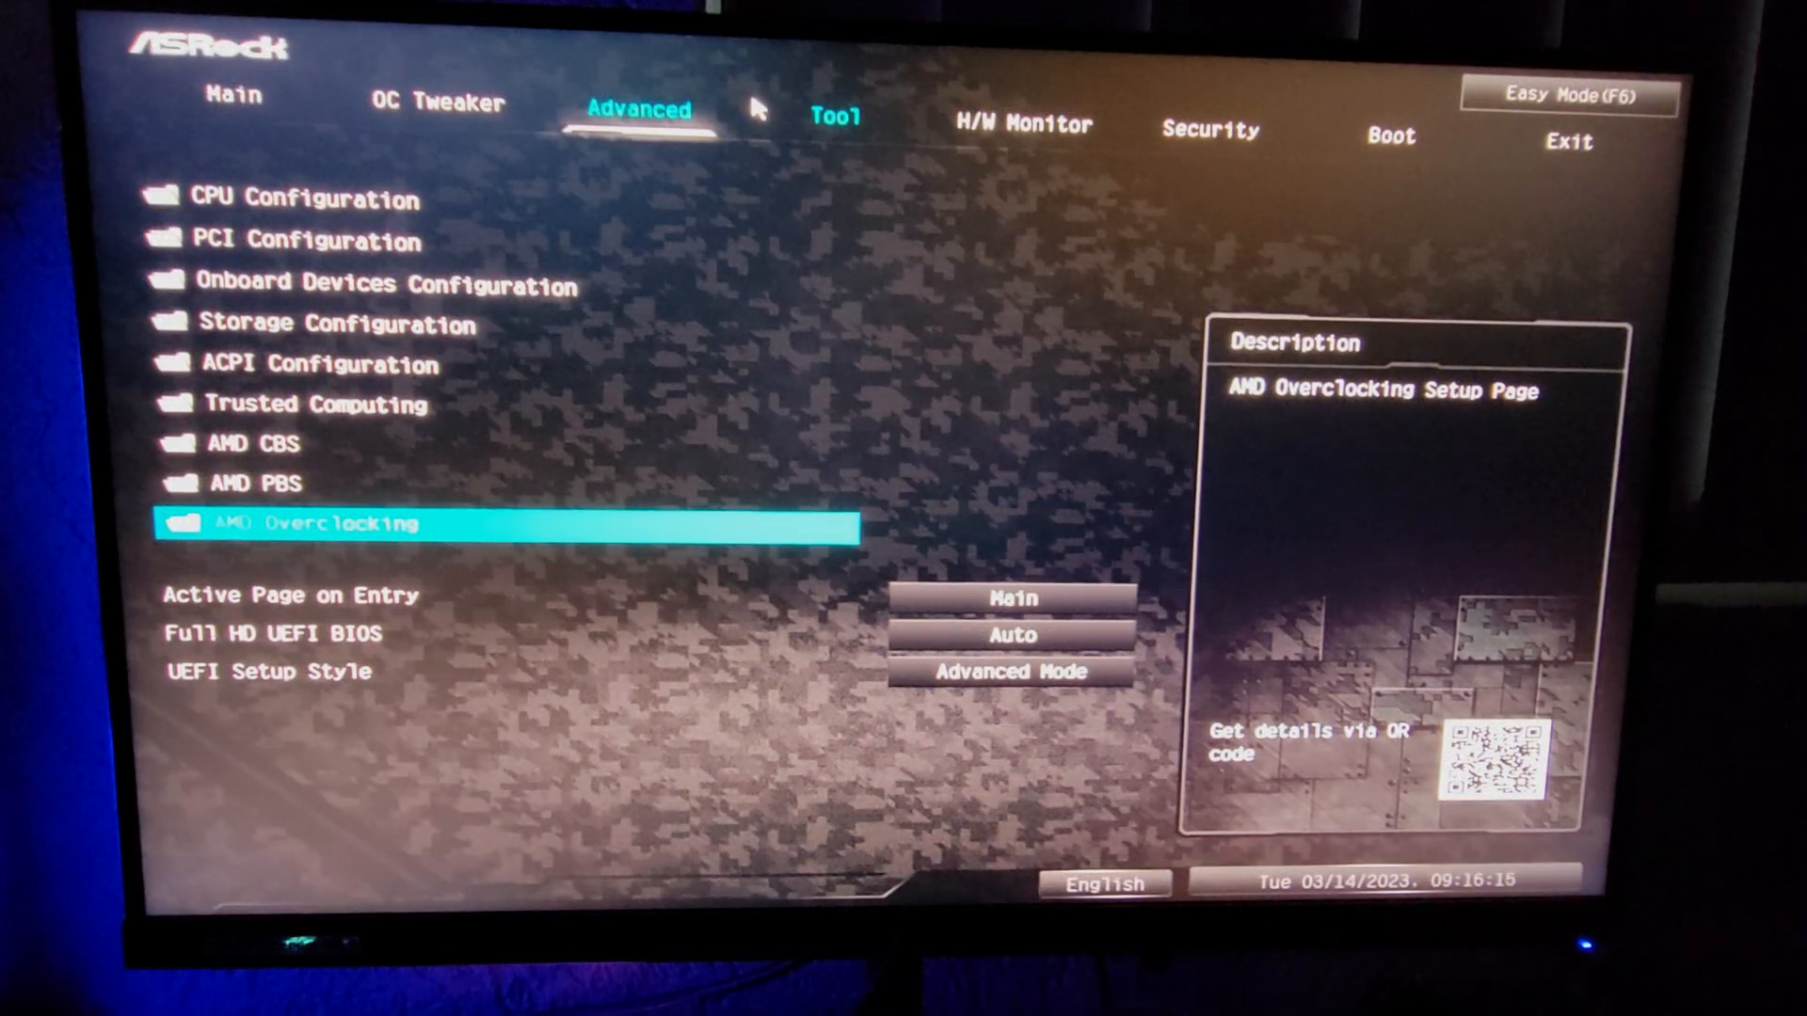
# Check TjMax 89 and DDR5-6000 on OC Tweaker, then Save Changes and Exit.
pyautogui.click(437, 105)
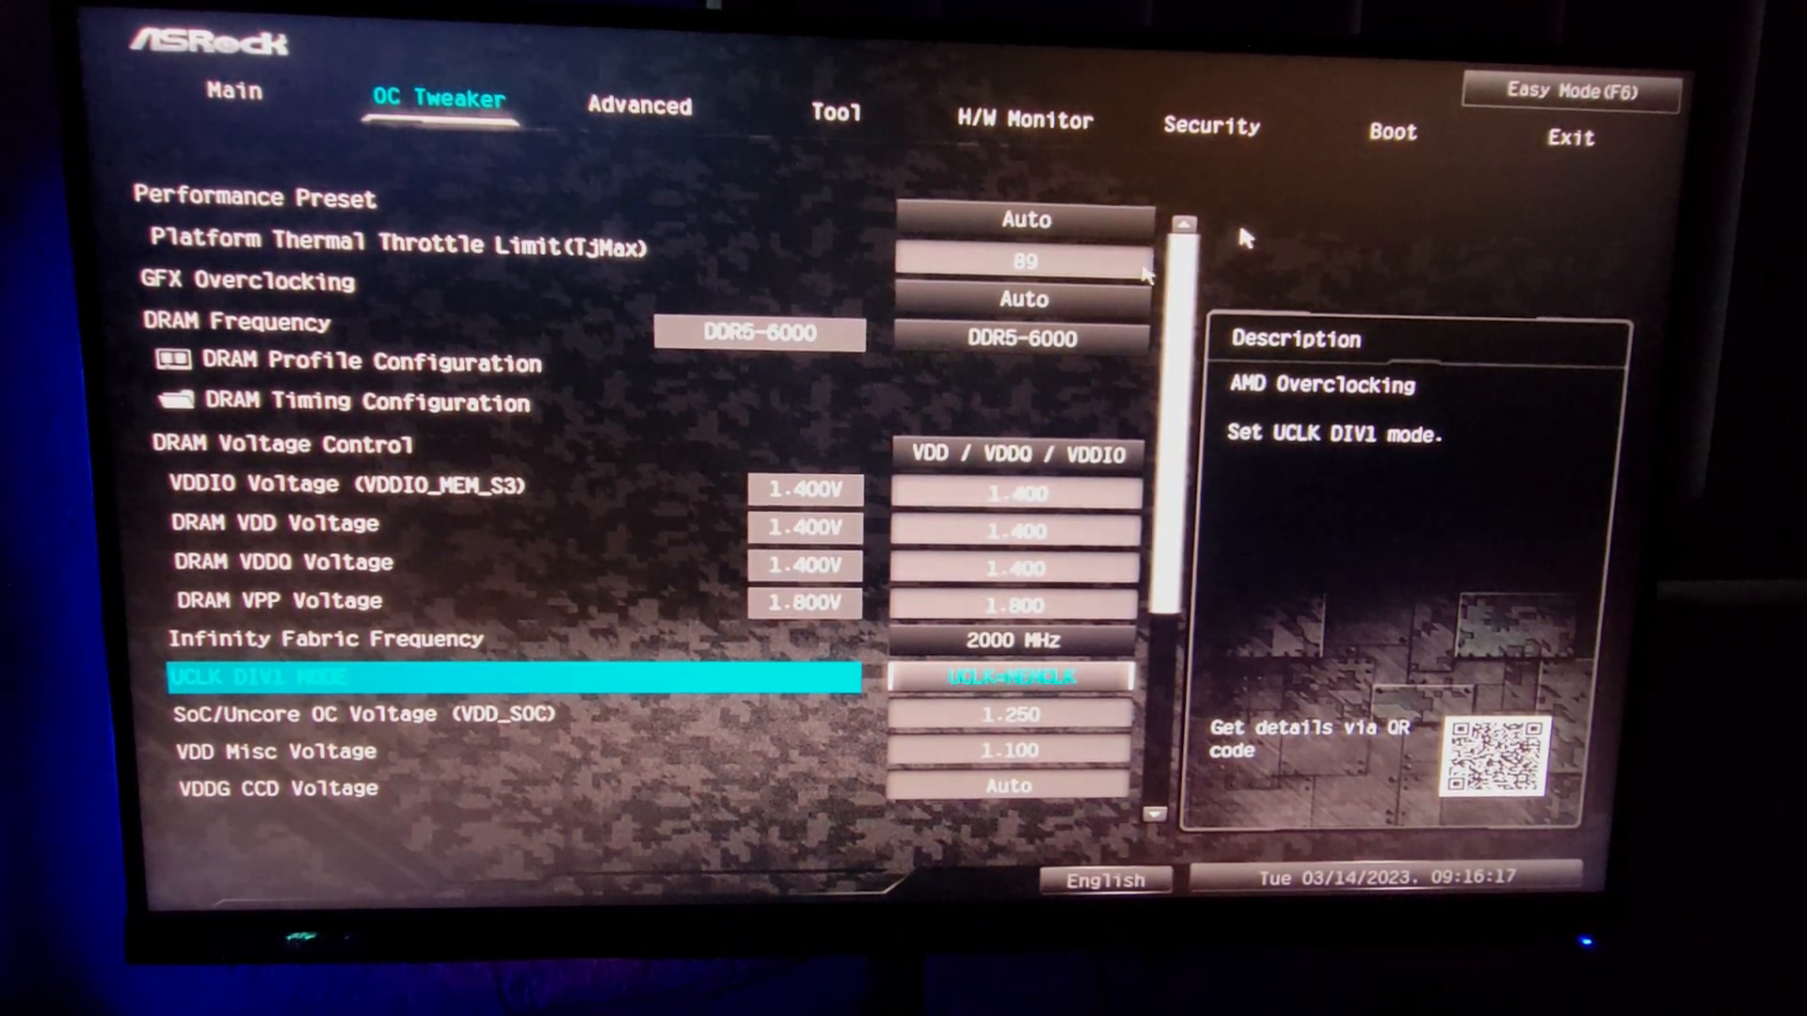
pyautogui.click(1570, 137)
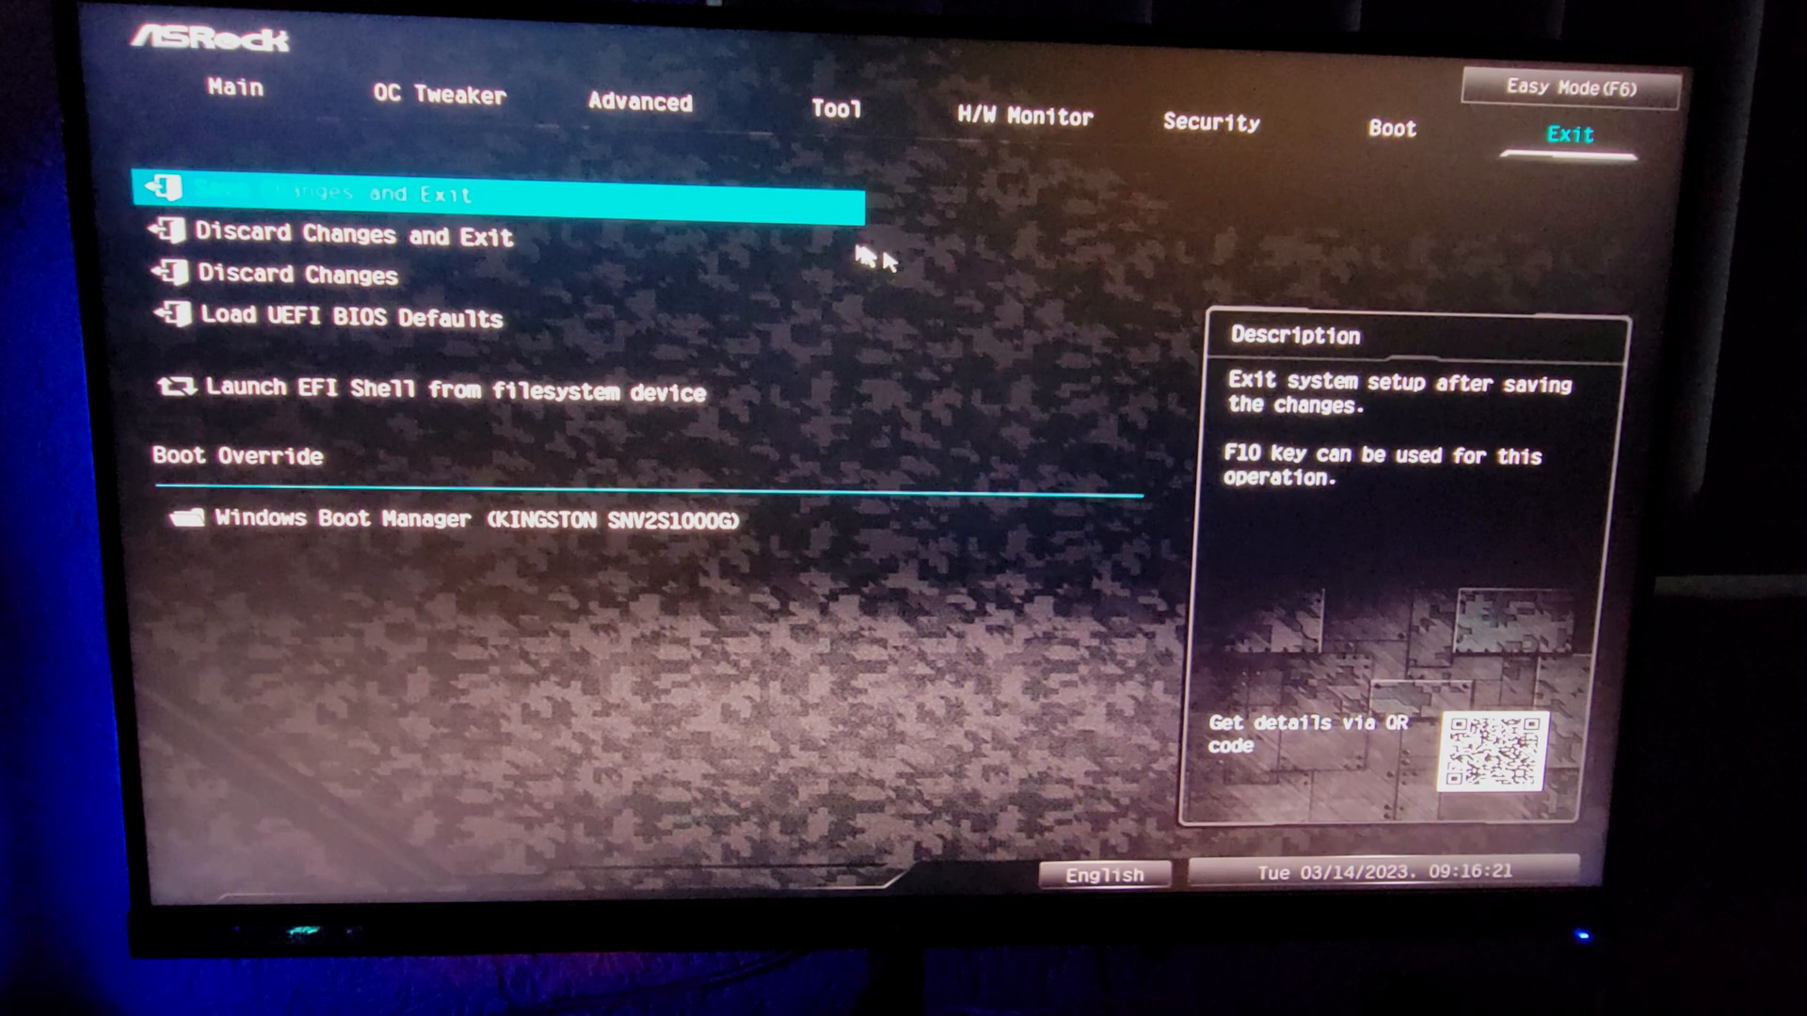
pyautogui.click(423, 209)
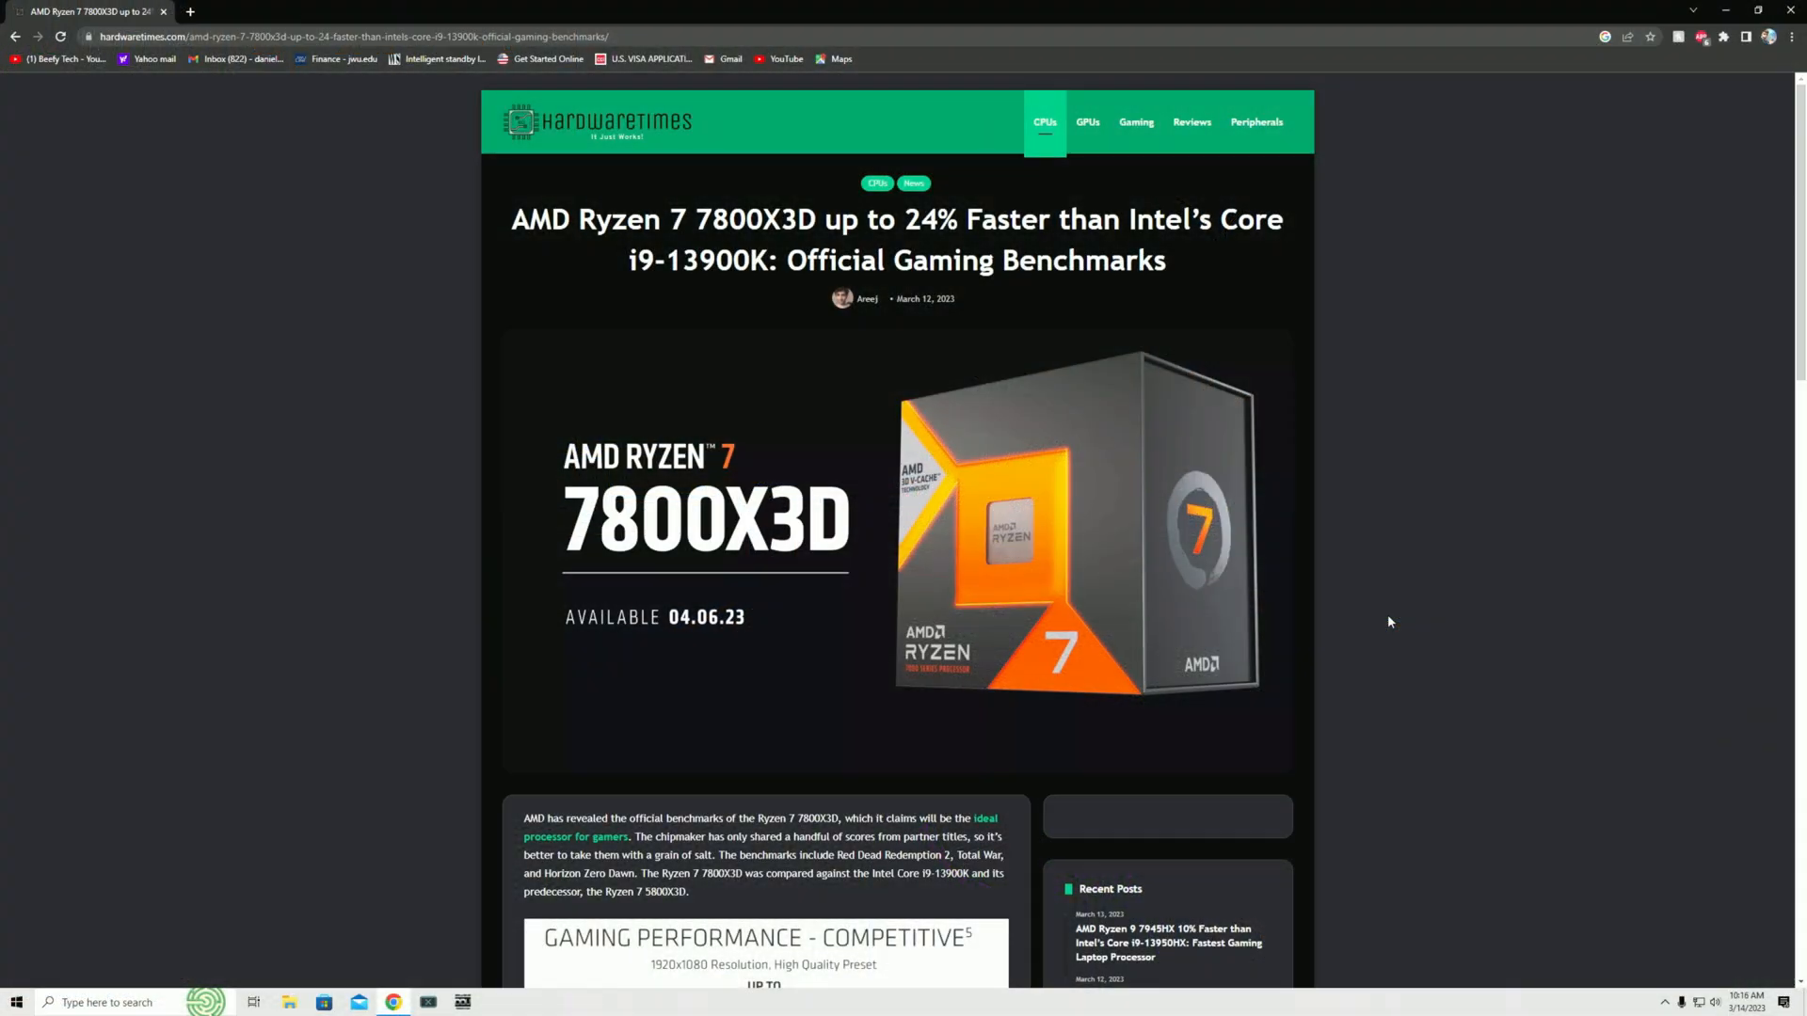
# Close the Chrome benchmark article, leaving the Windows desktop showing.
pyautogui.click(1790, 10)
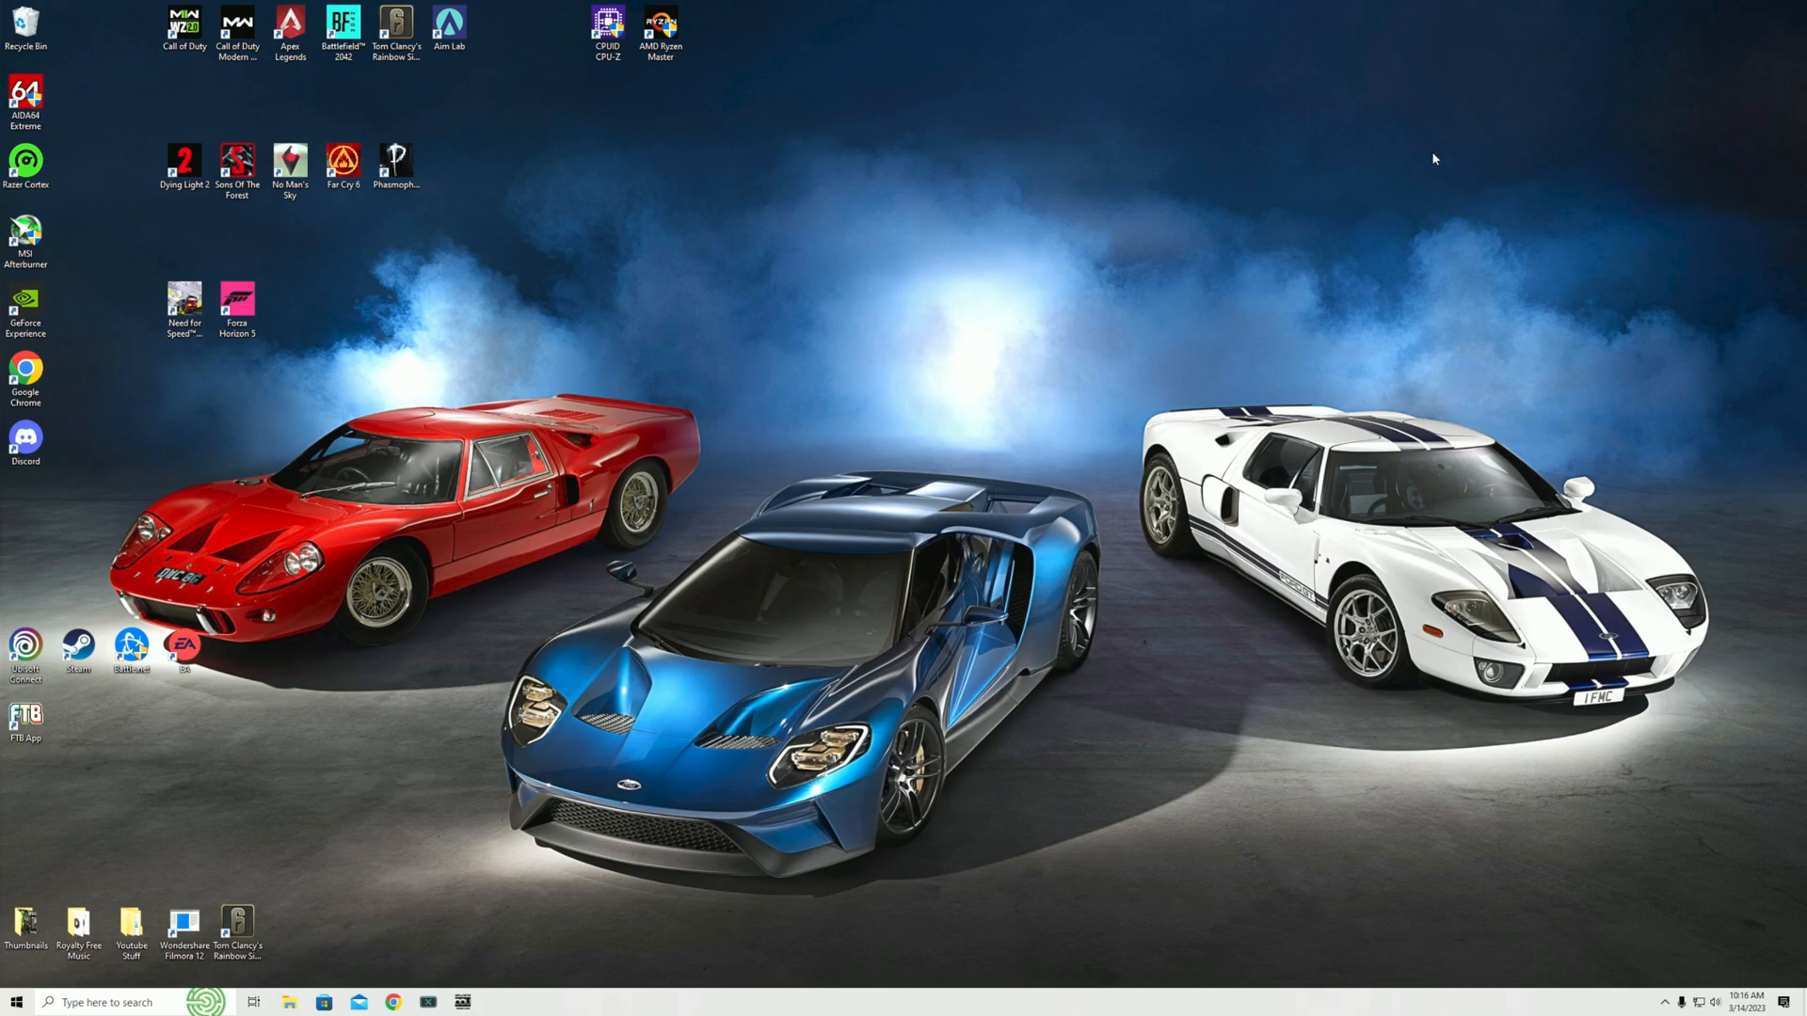